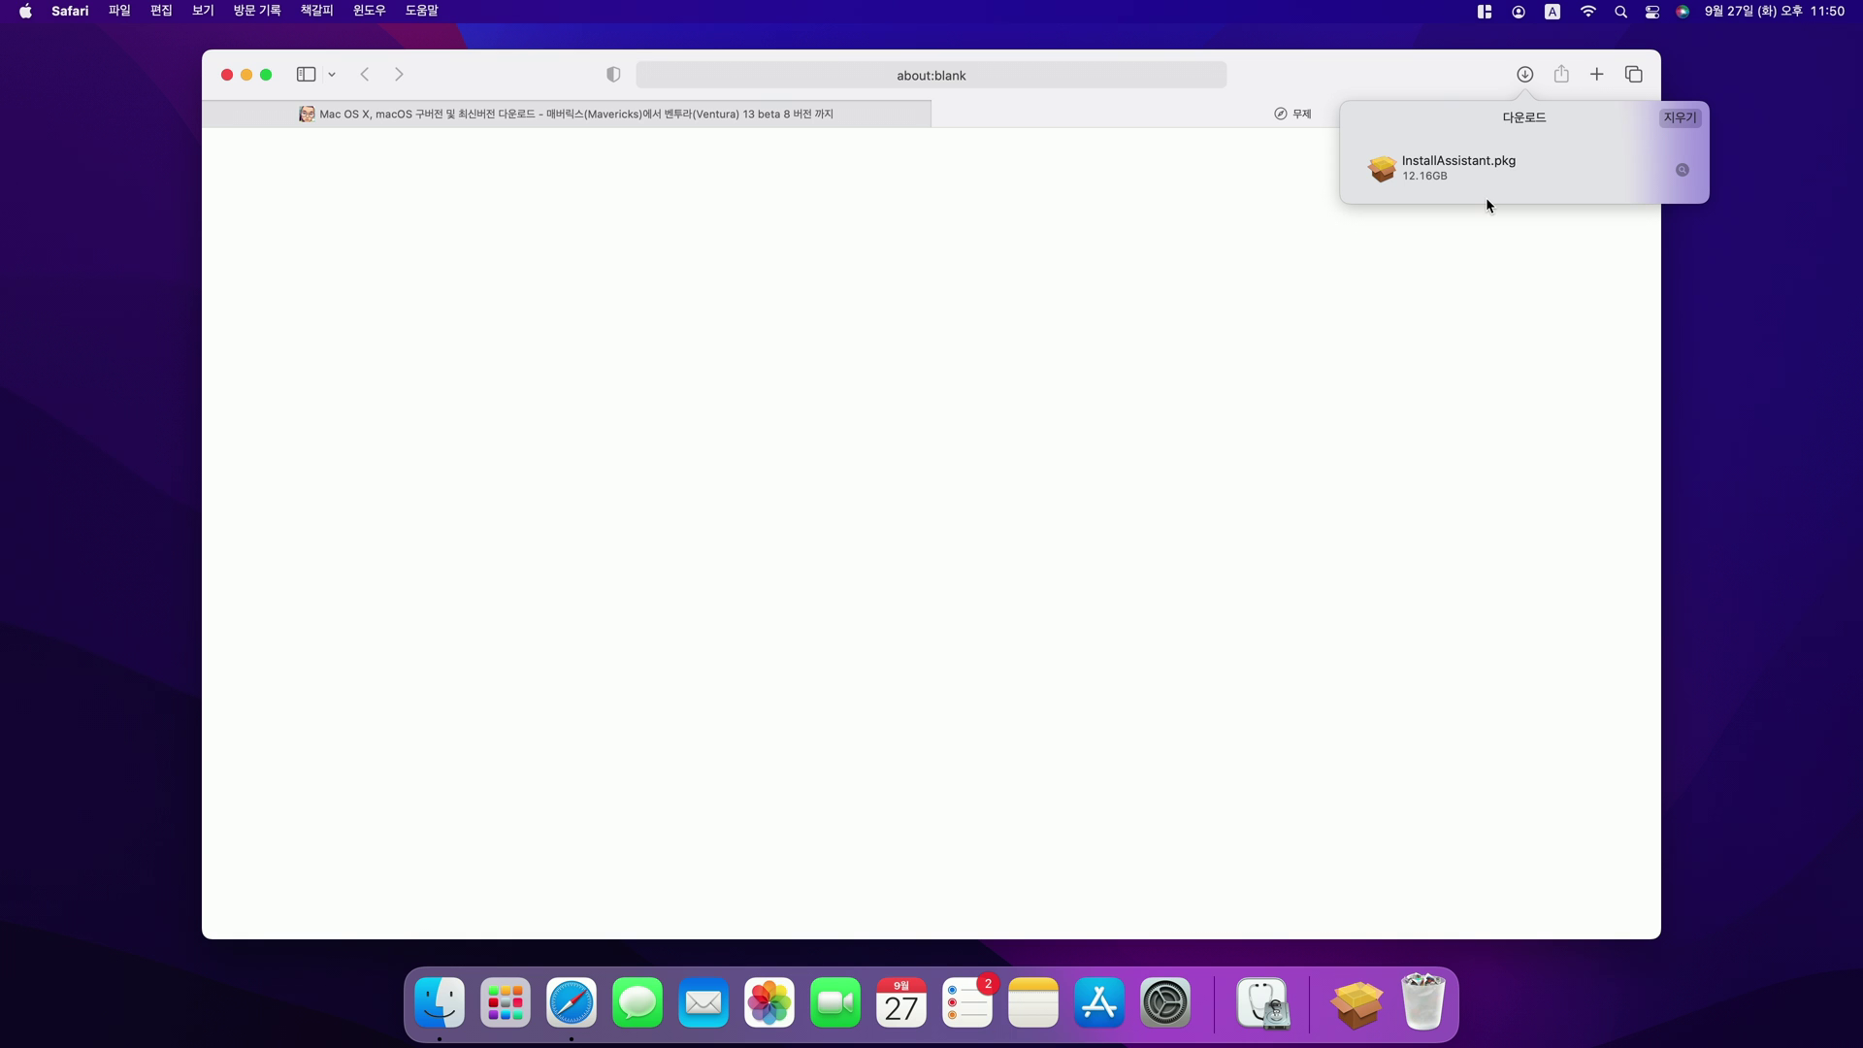
Close the browser window and open the downloaded InstallAssistant.pkg
left_click(229, 78)
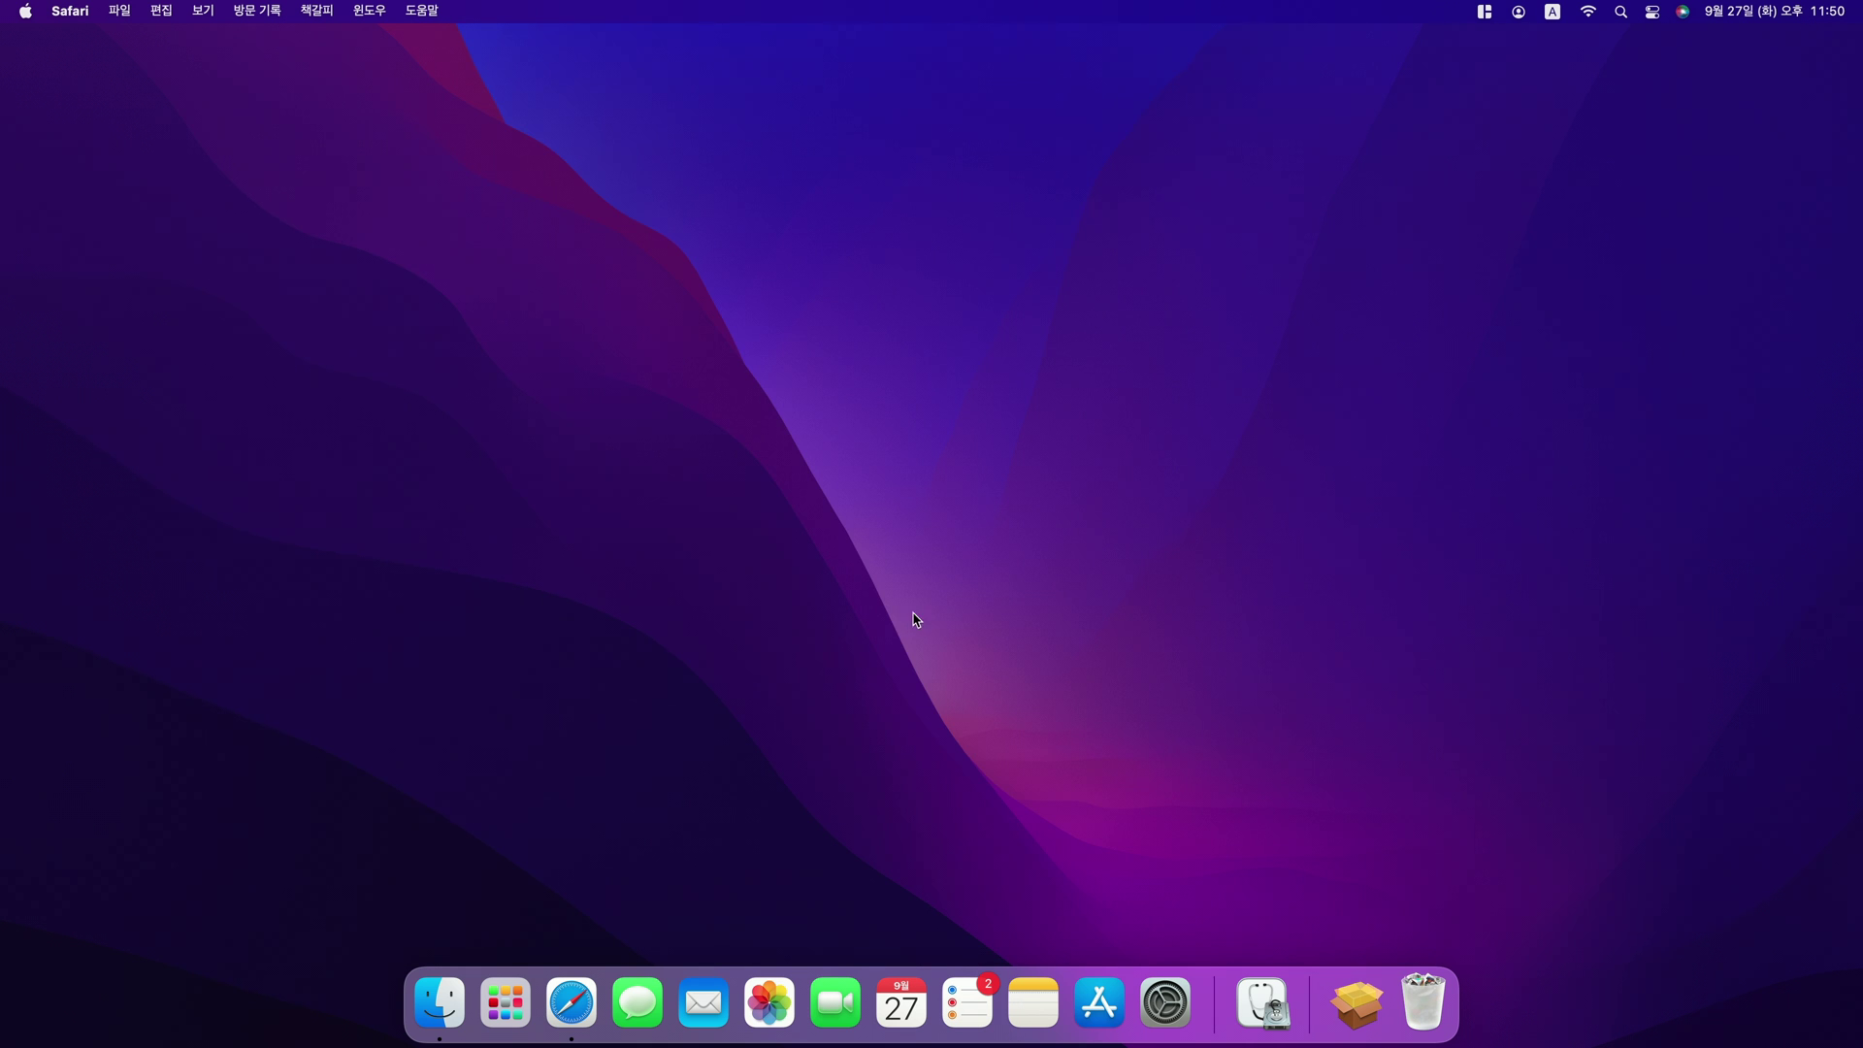
left_click(1357, 1003)
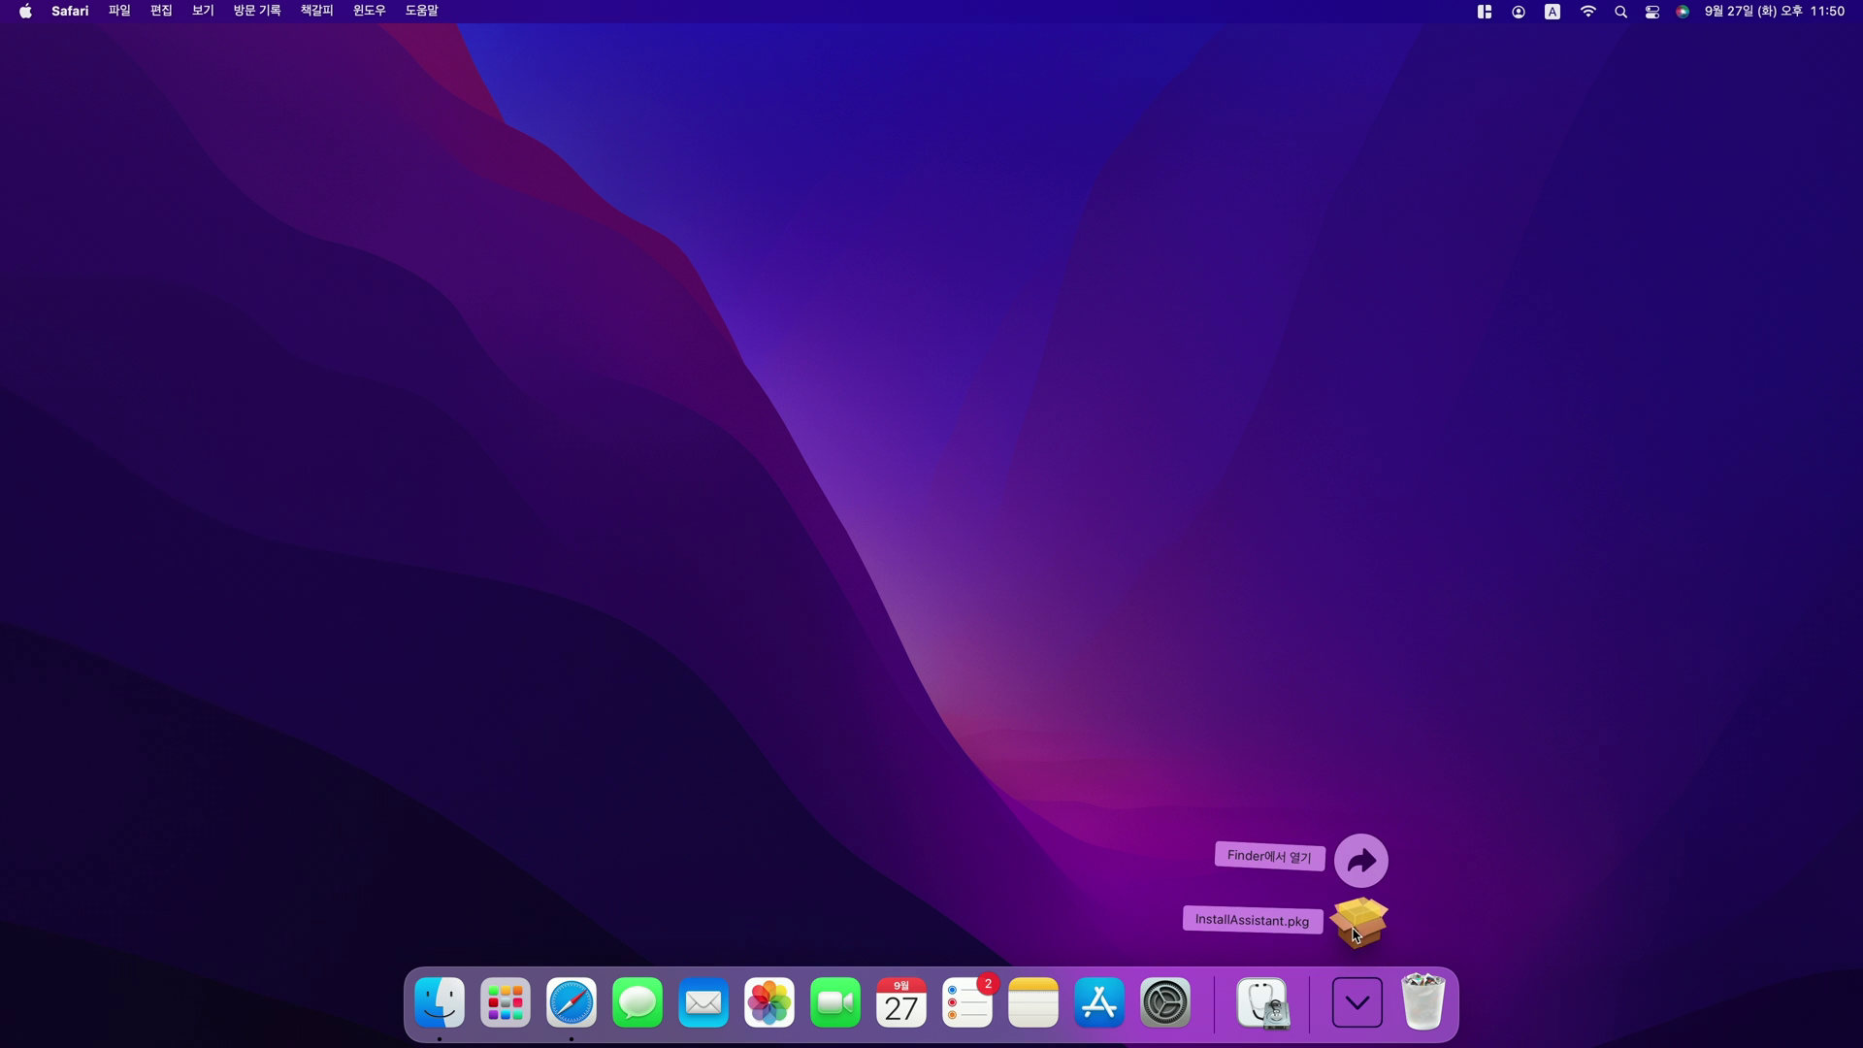
left_click(1357, 927)
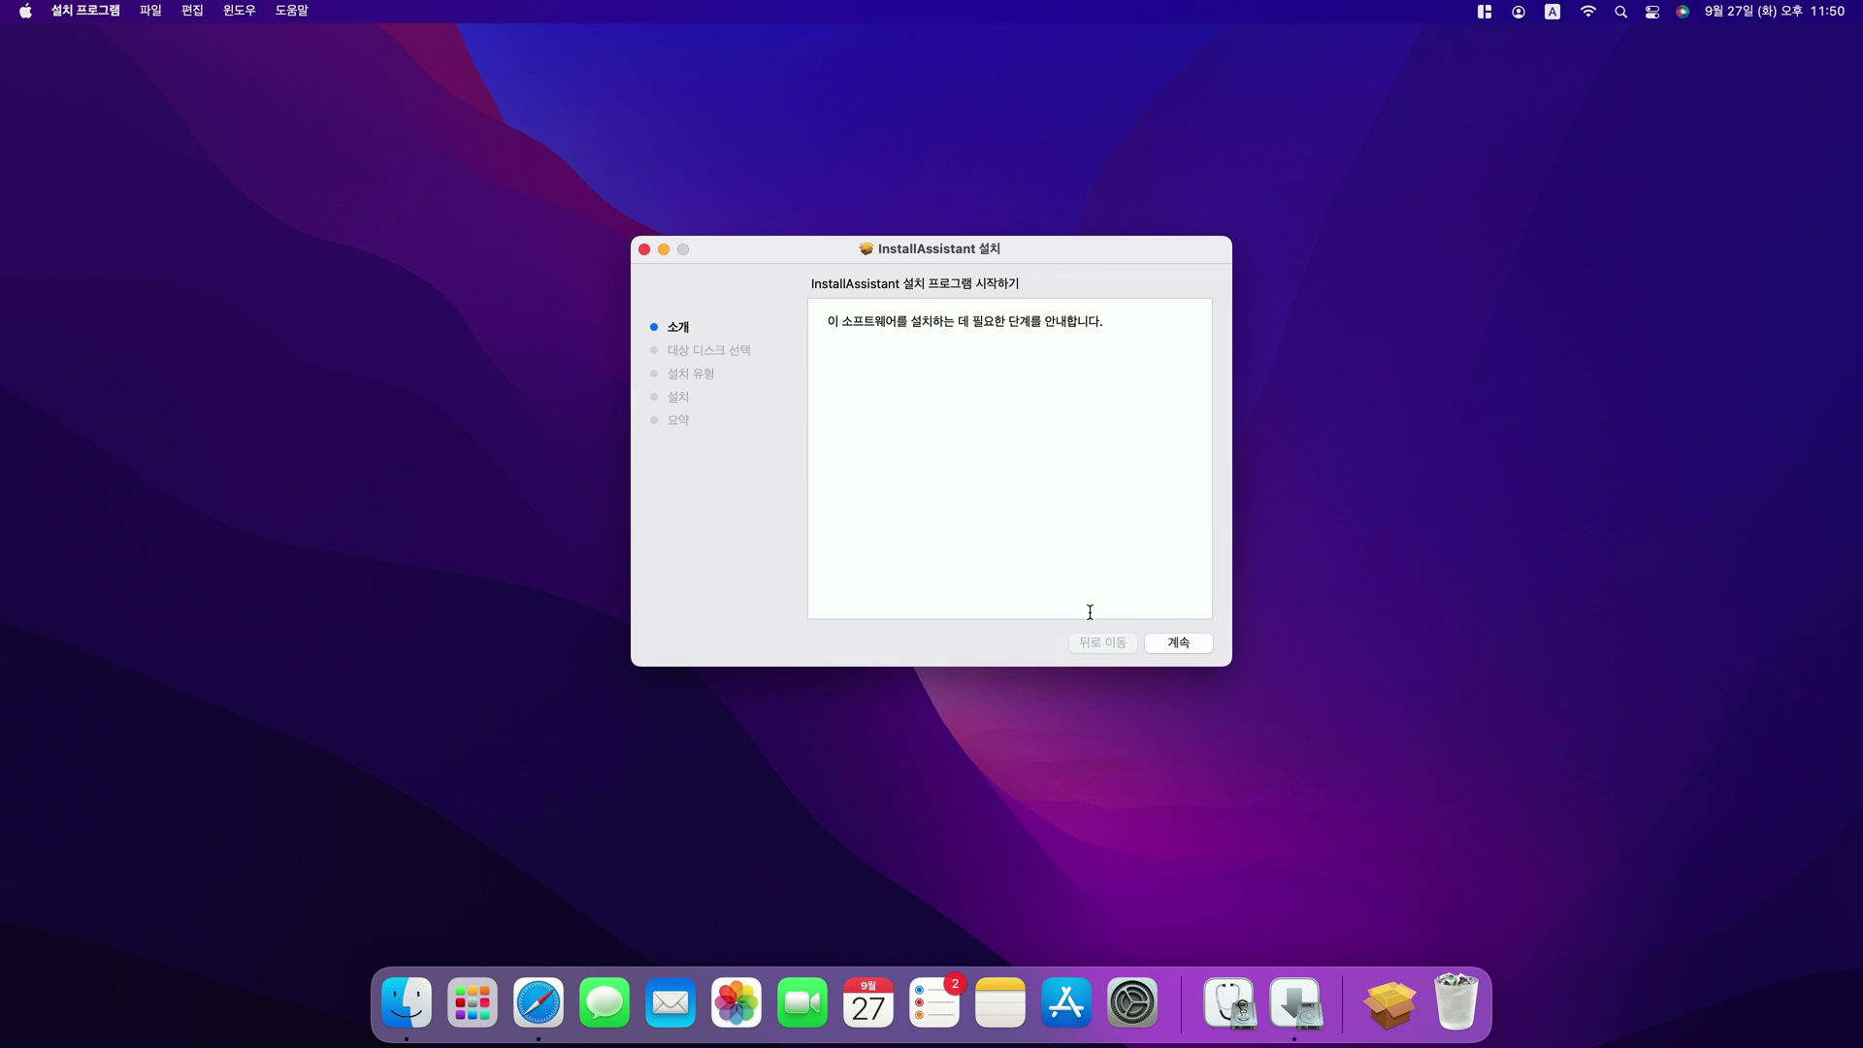
Run the standard InstallAssistant installation on Macintosh HD, authorize it with the account password, and close the installer
left_click(1197, 649)
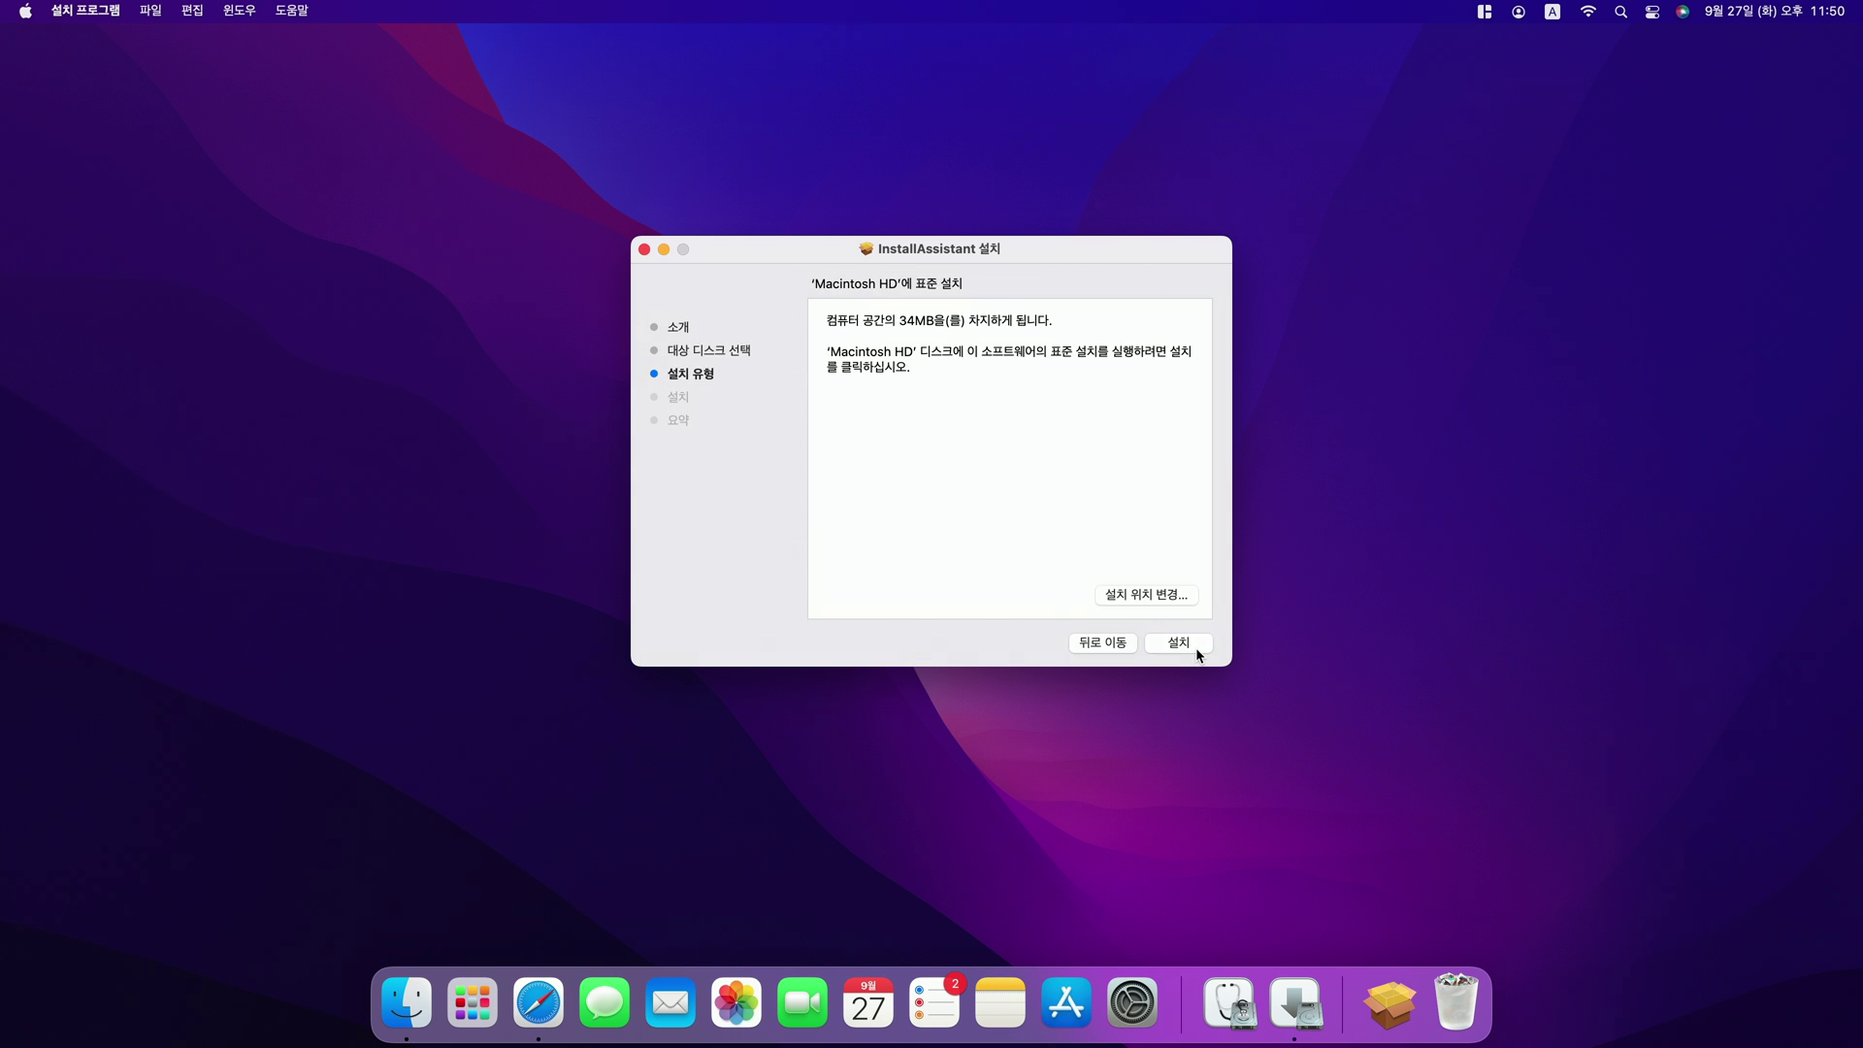
left_click(1195, 648)
type("••••")
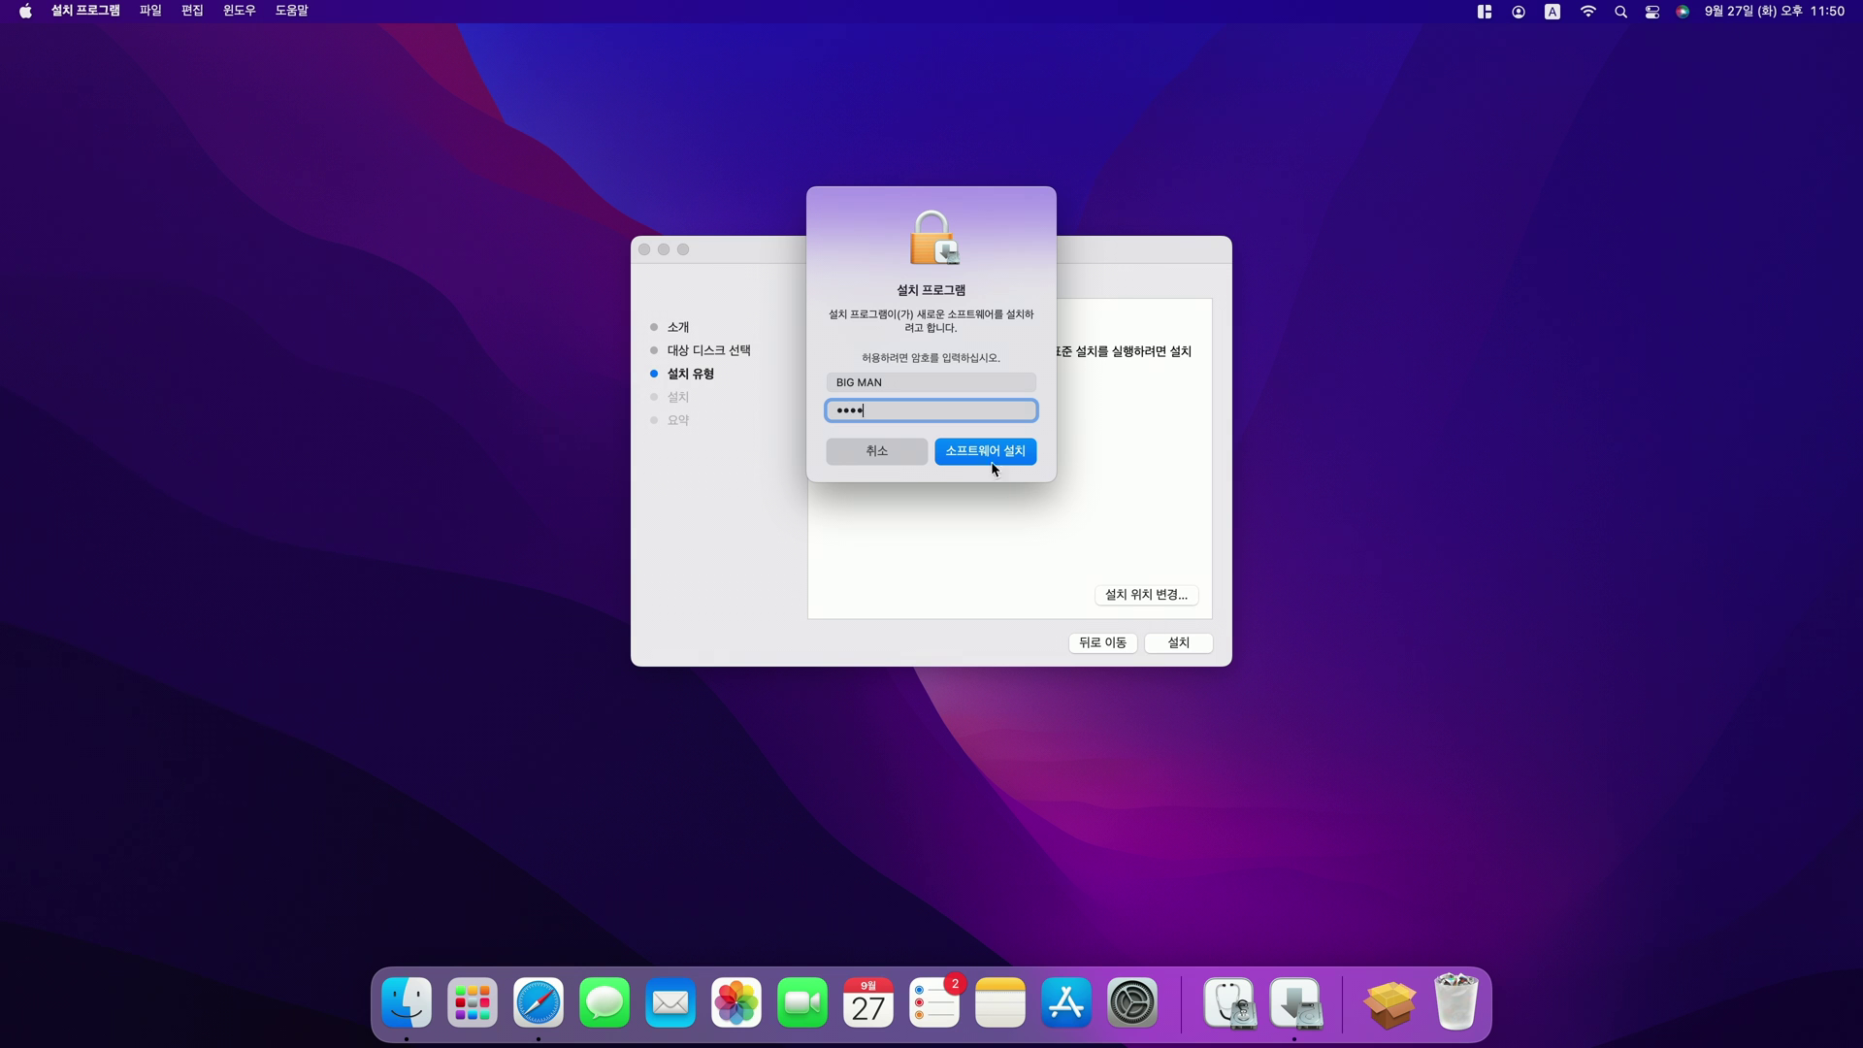
left_click(986, 451)
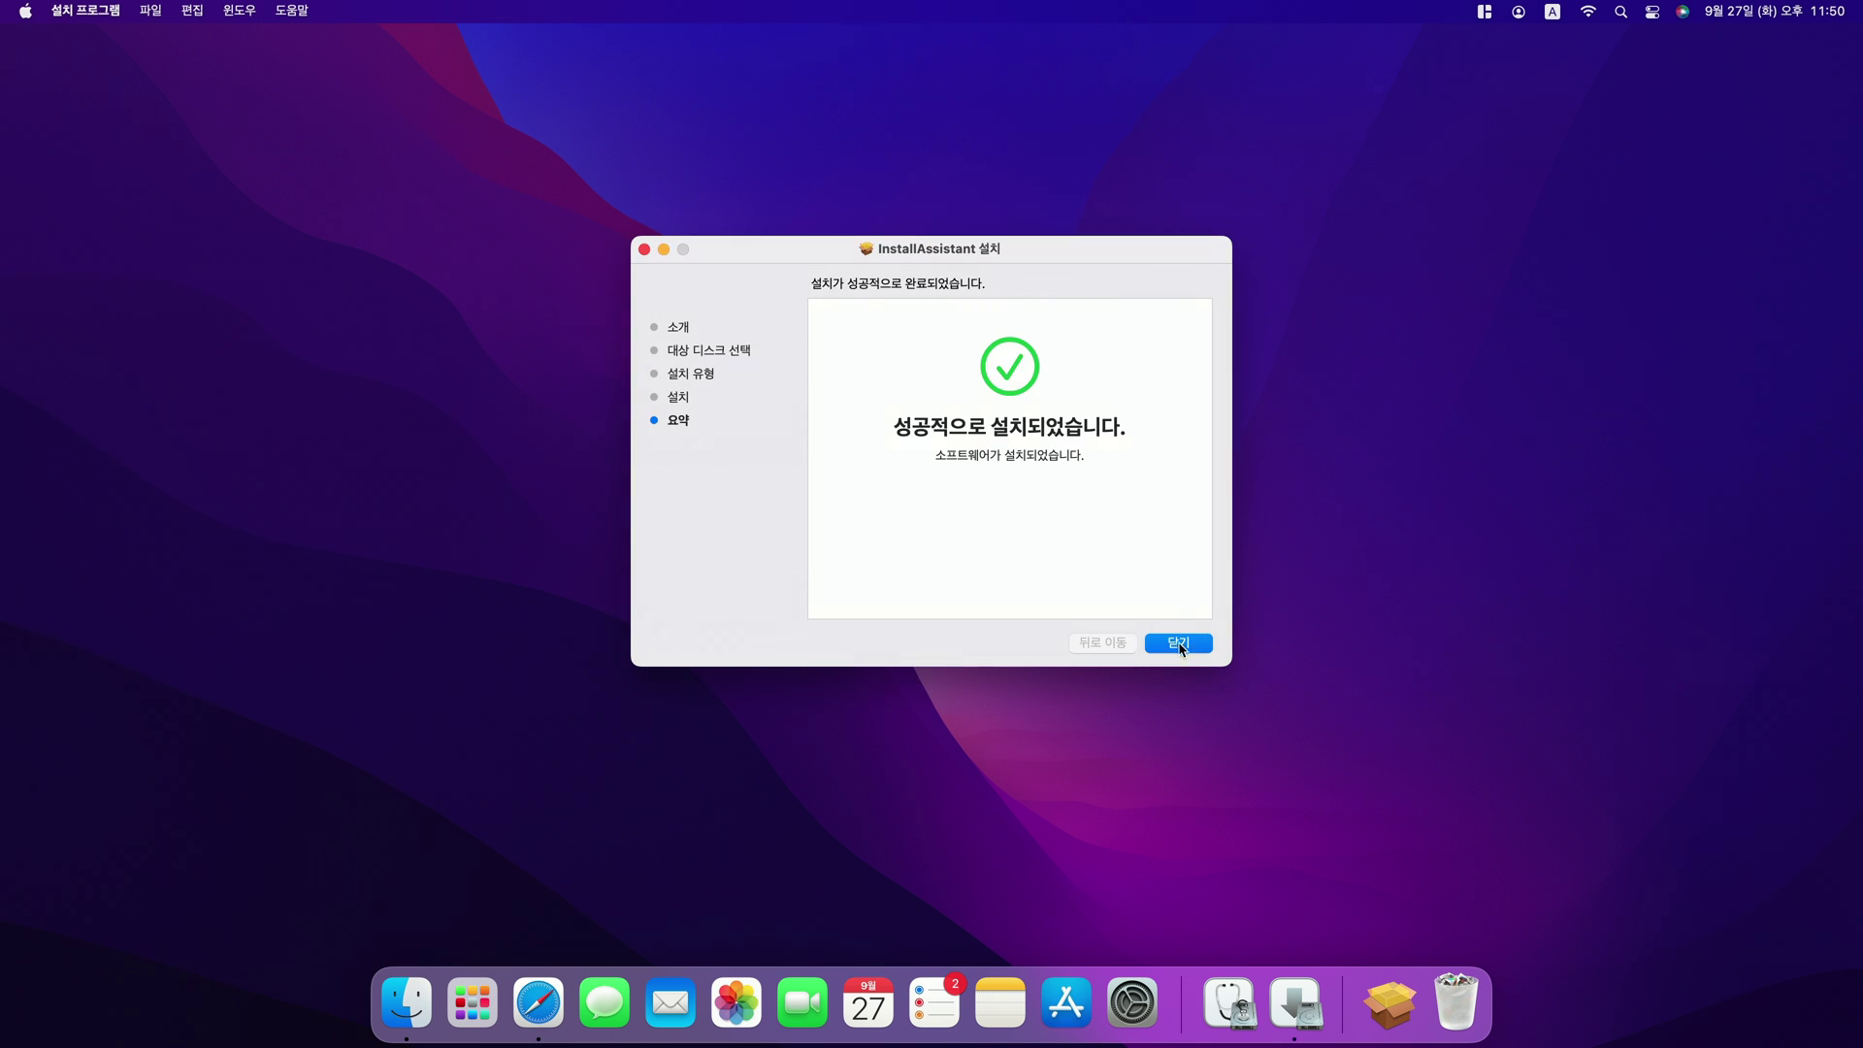
left_click(1178, 644)
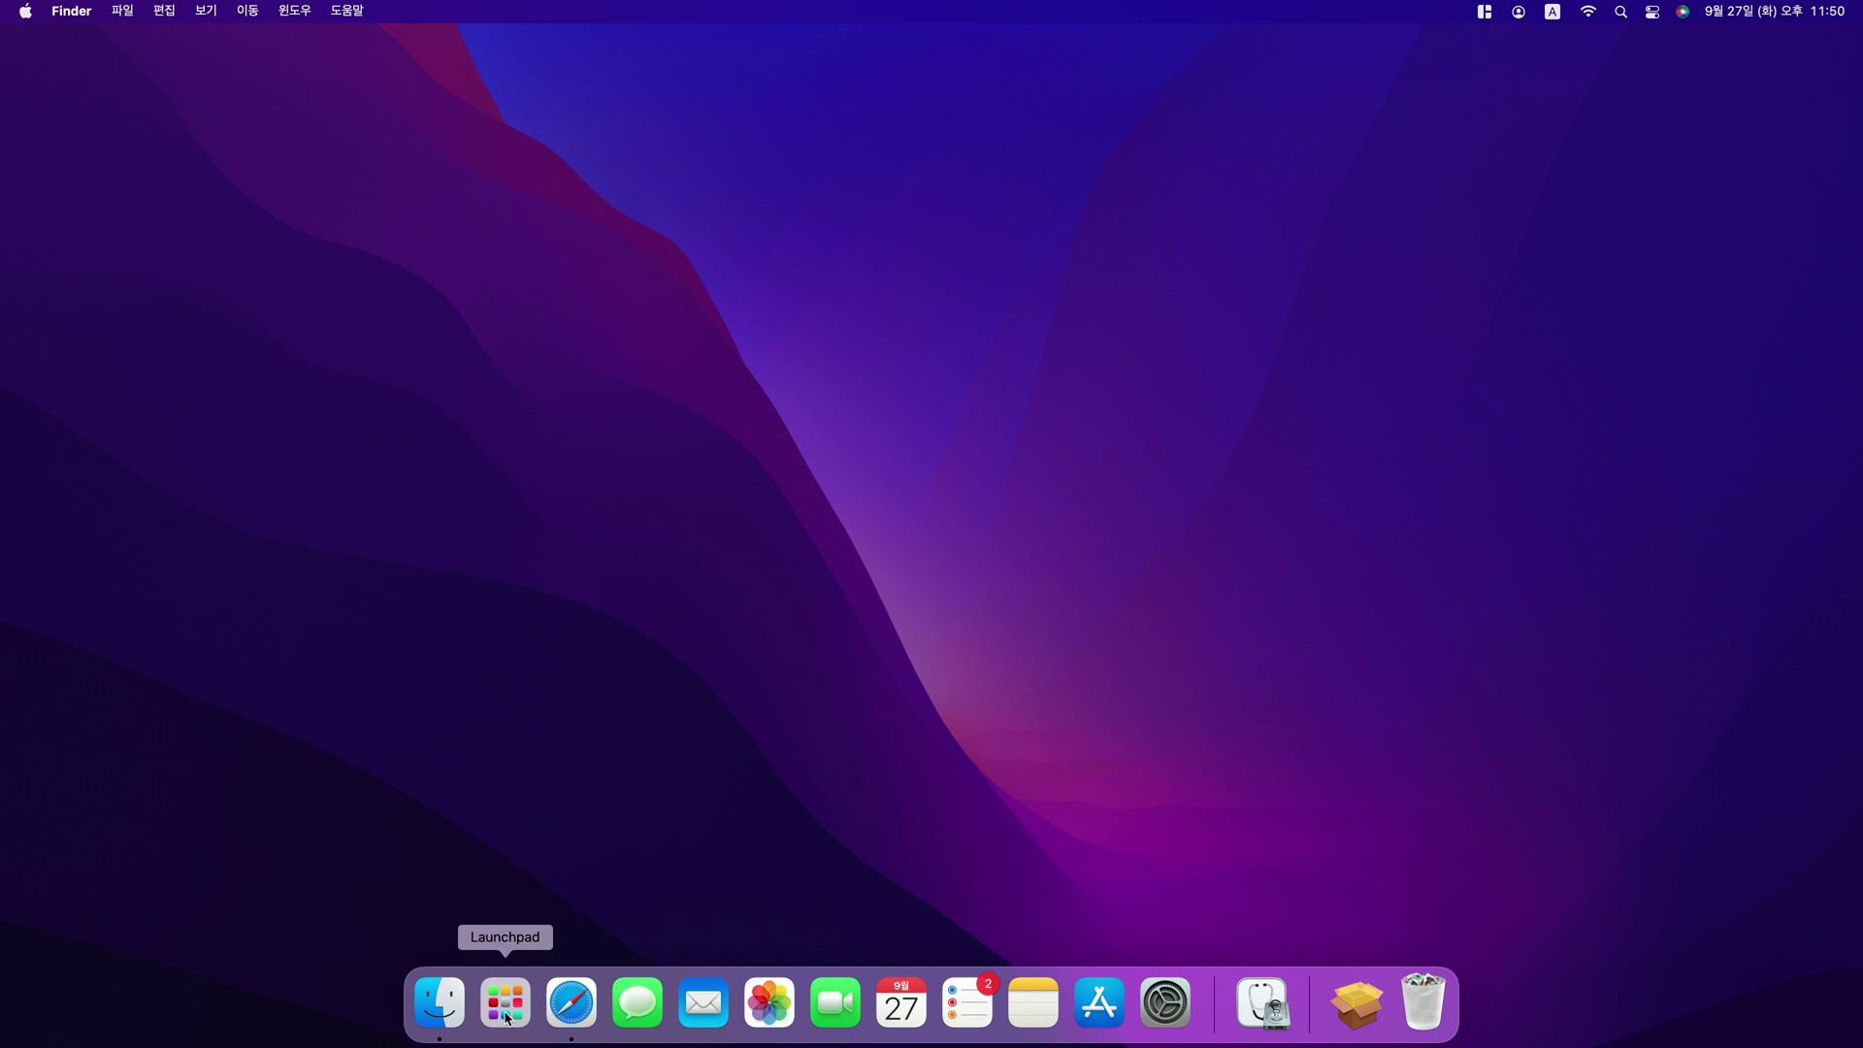
Open Disk Utility (디스크 유틸리티) from the 기타 folder of installed applications
left_click(507, 1018)
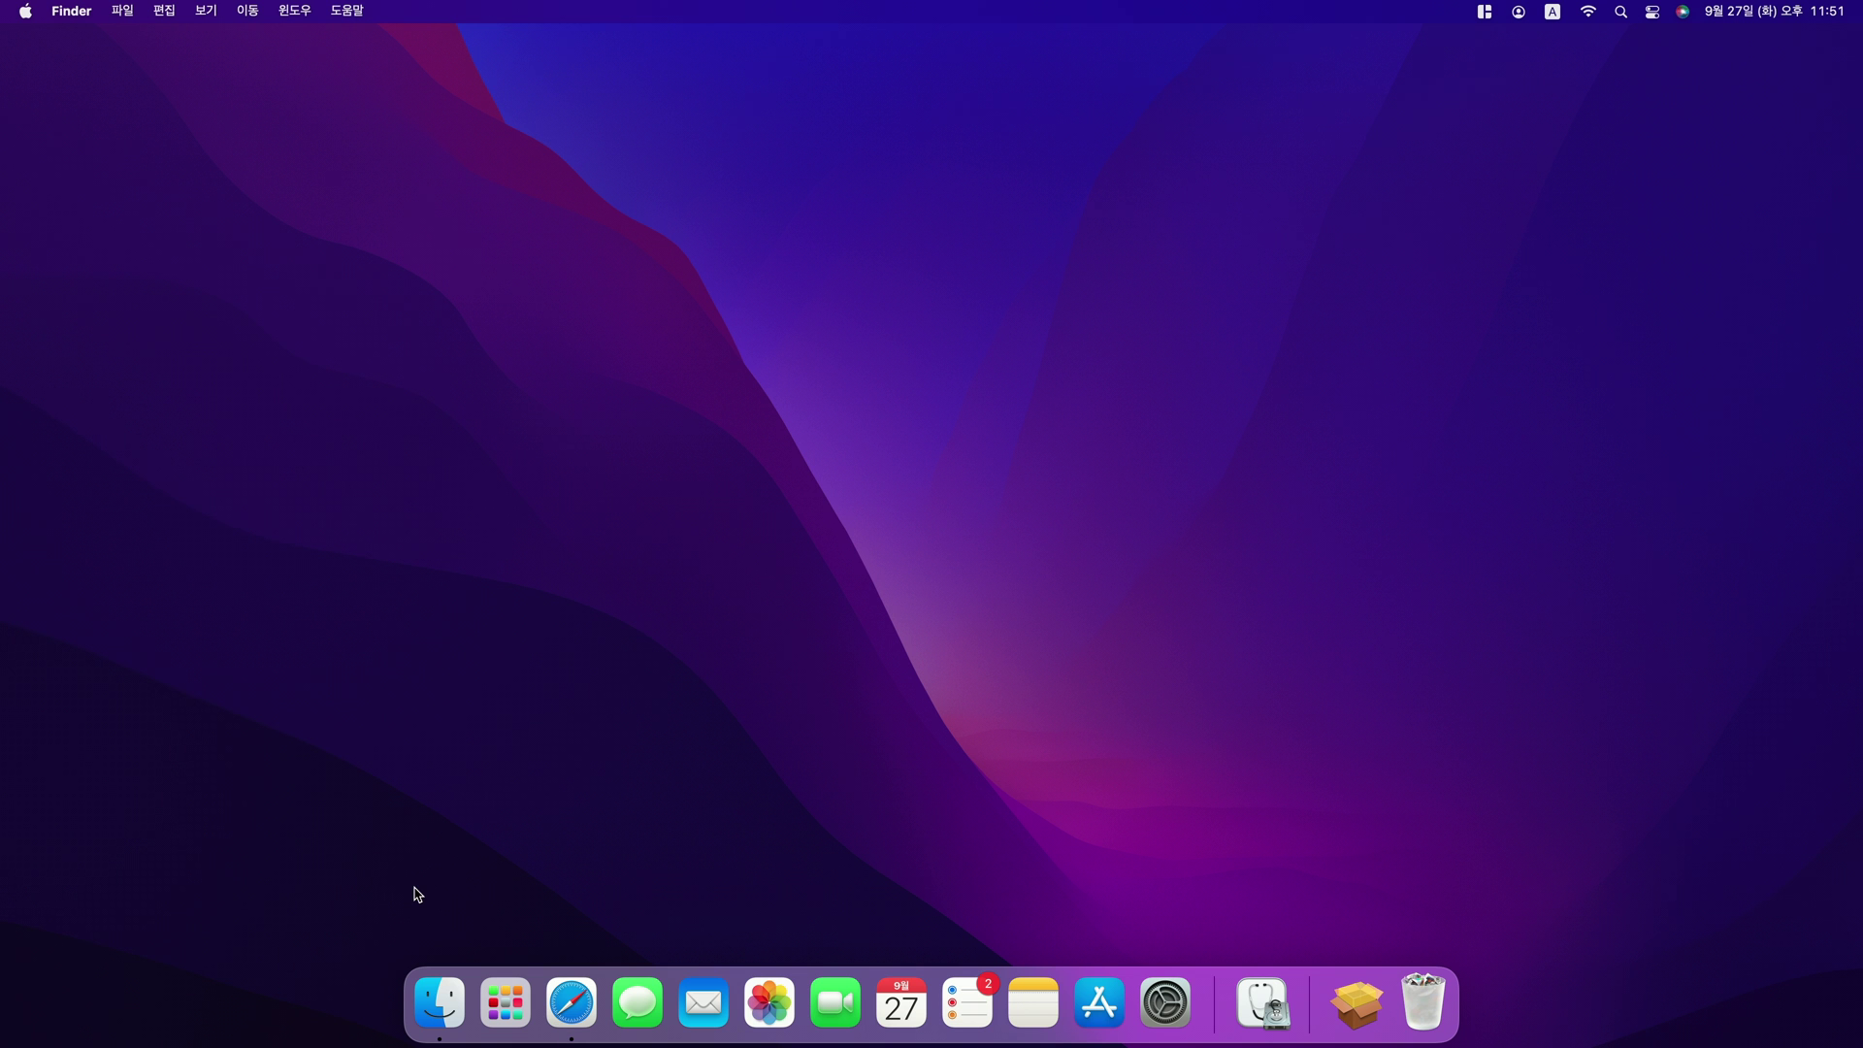
left_click(504, 1021)
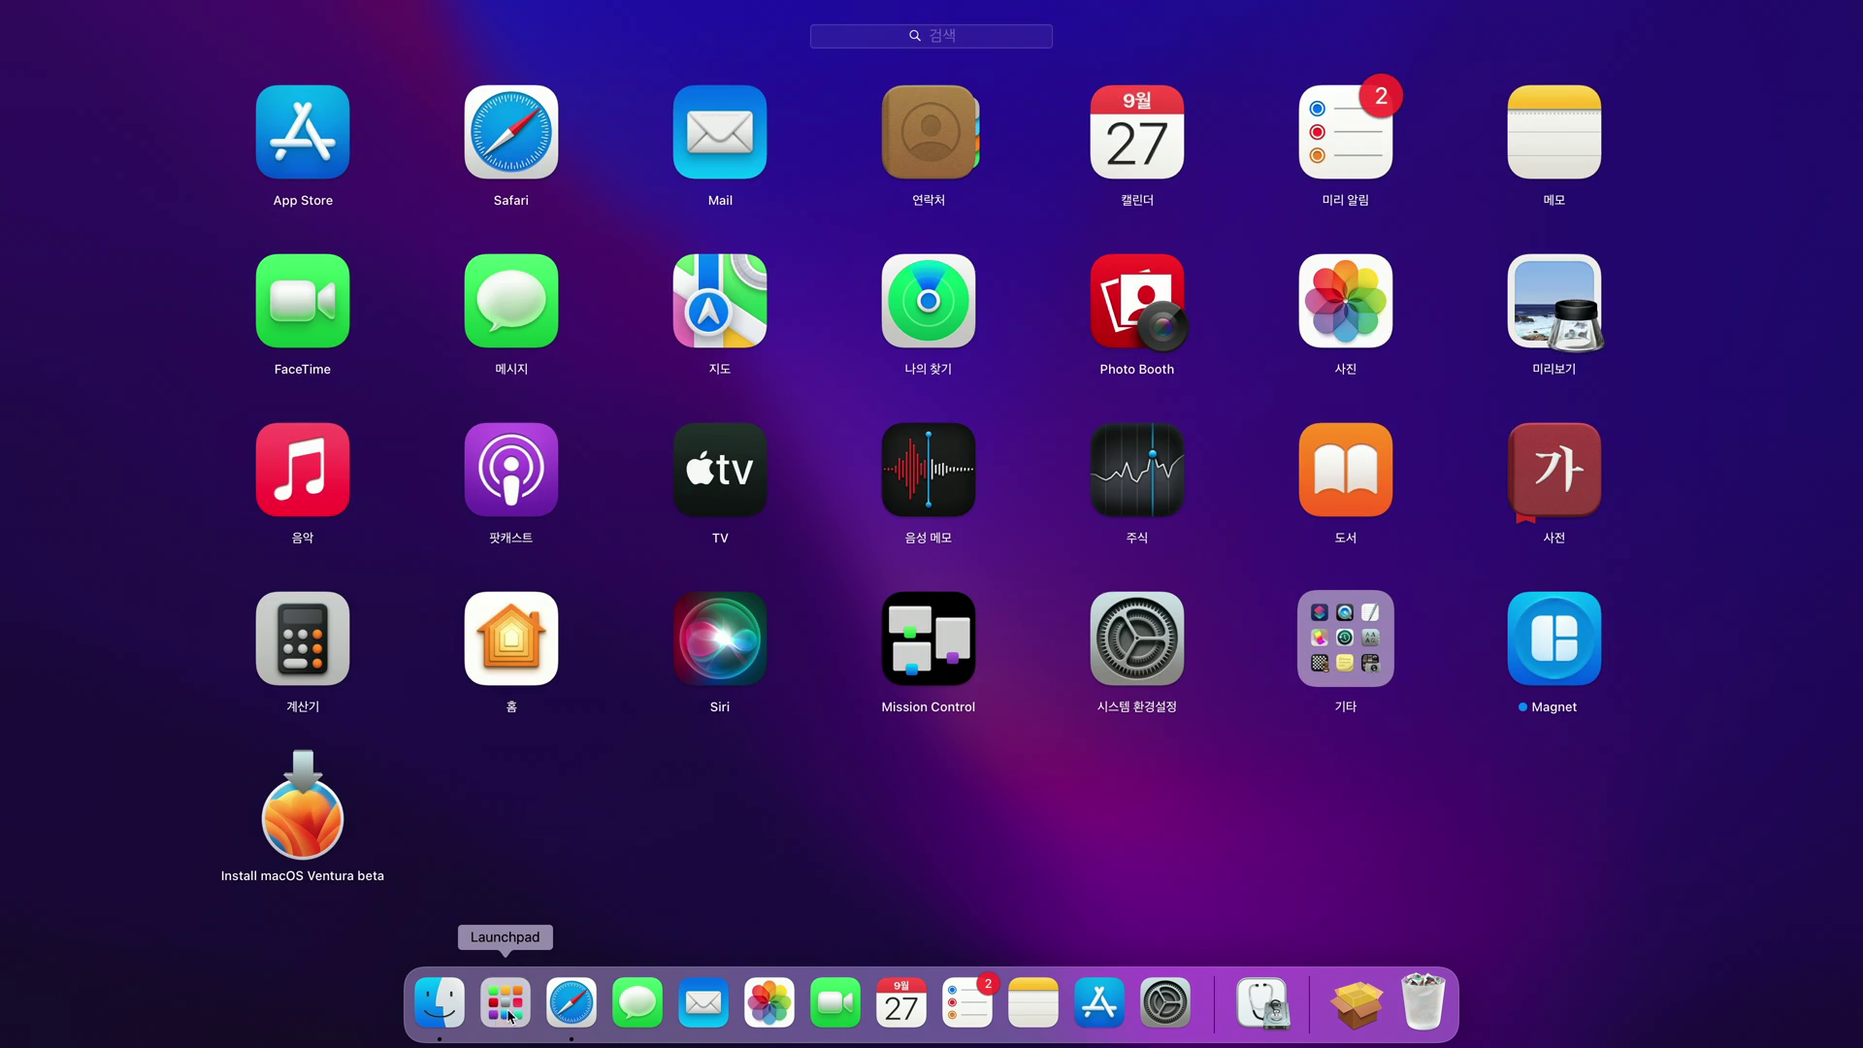
left_click(1342, 656)
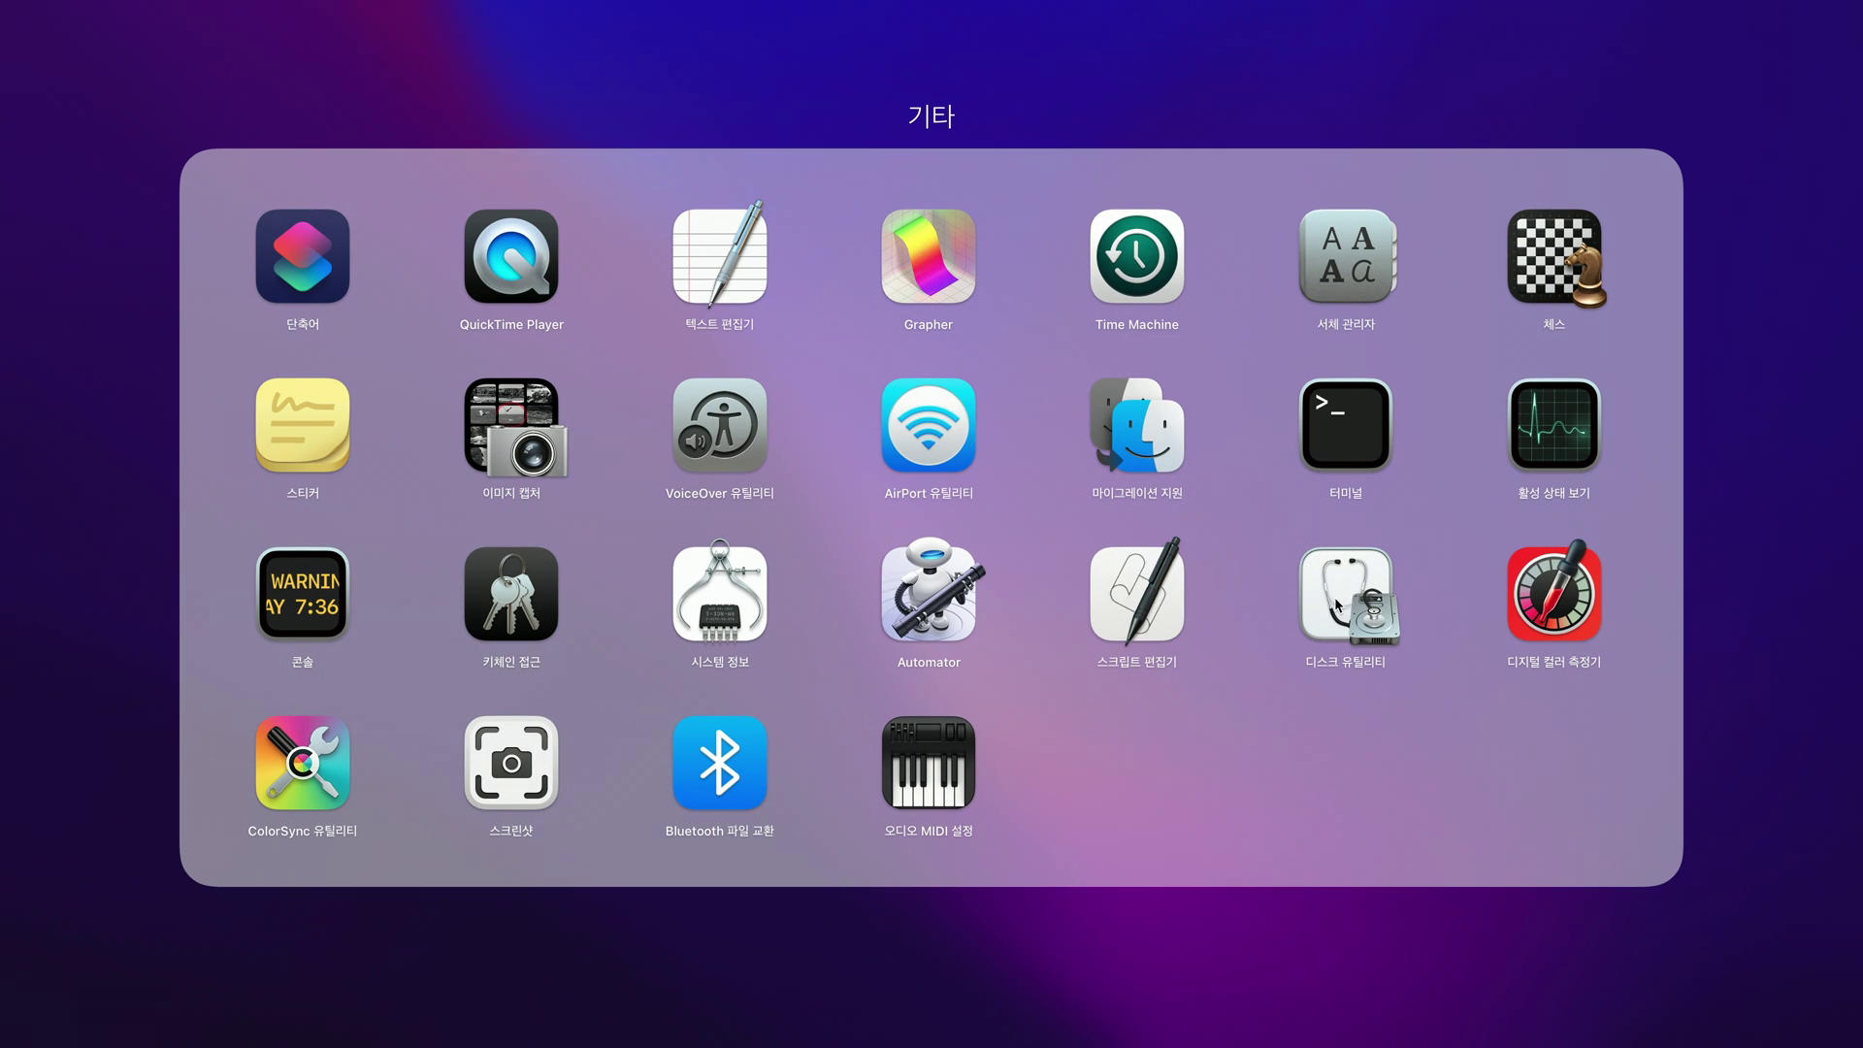
left_click(1339, 599)
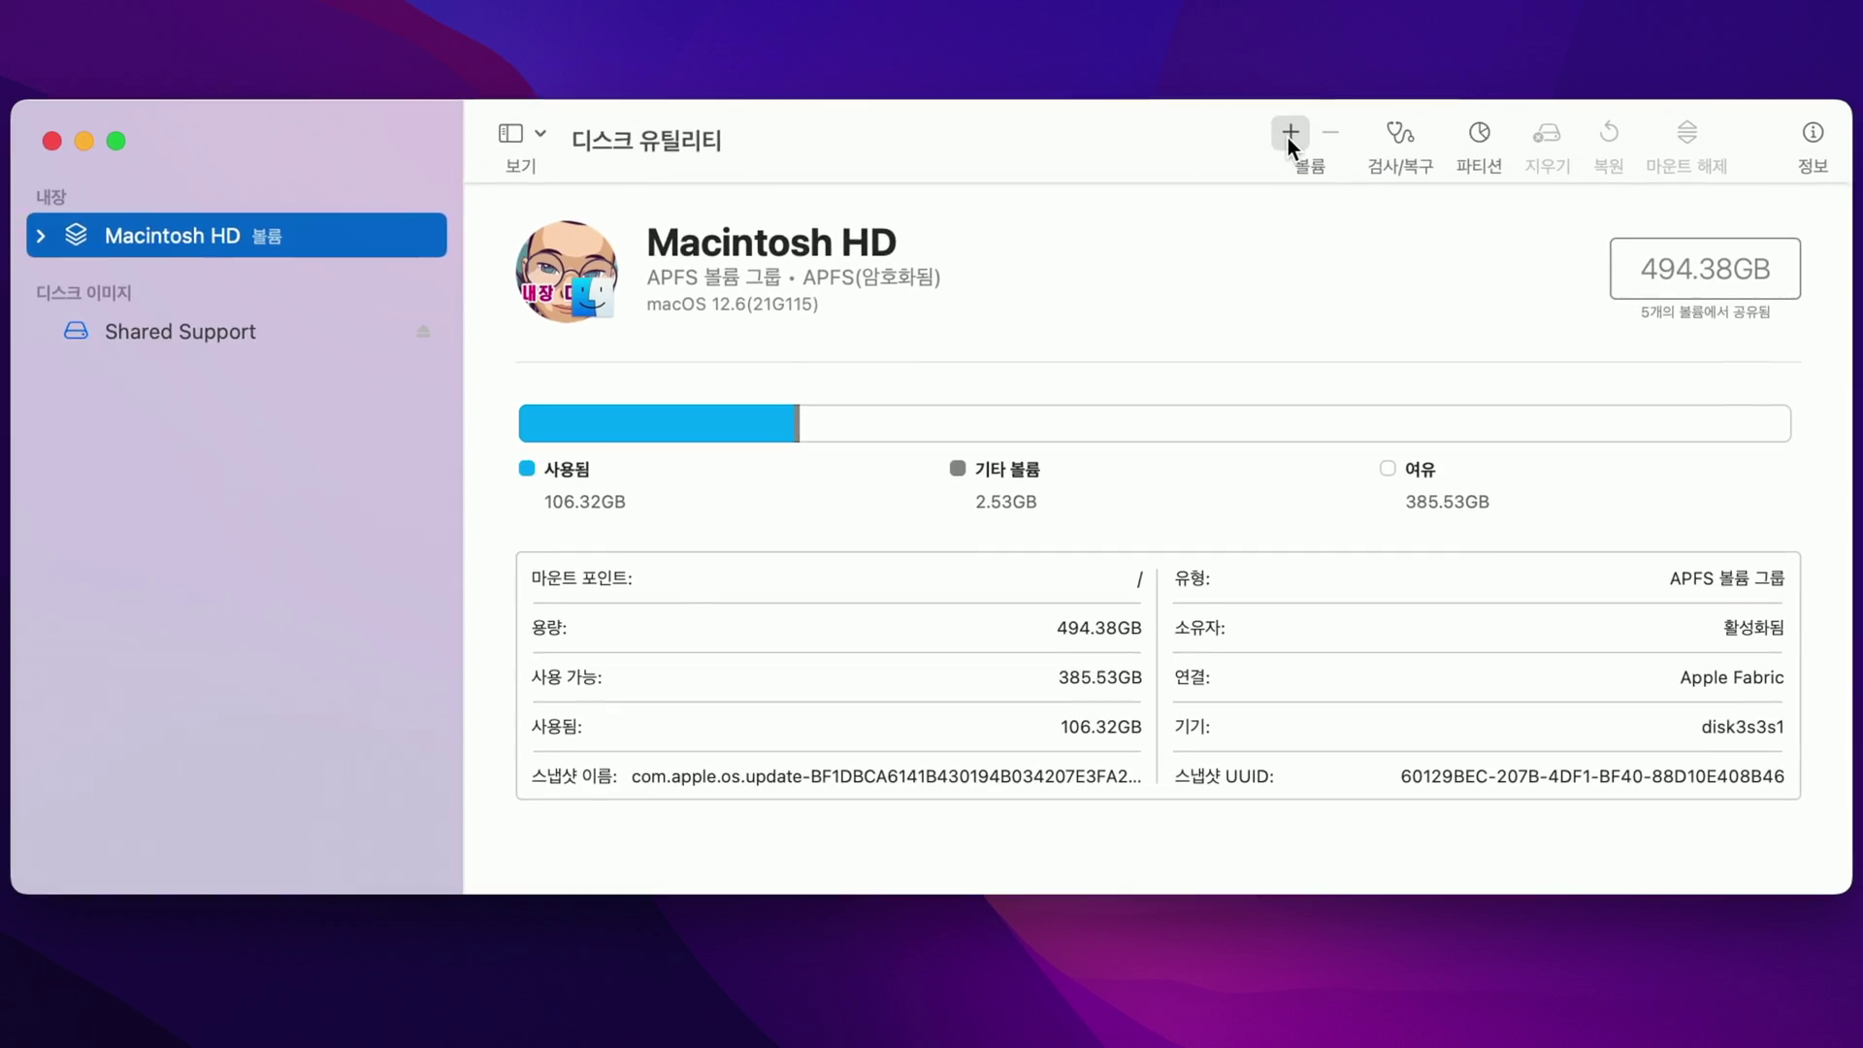
Add a volume named Ventura HD in APFS format with no reserve or quota size, and close Disk Utility
left_click(1288, 134)
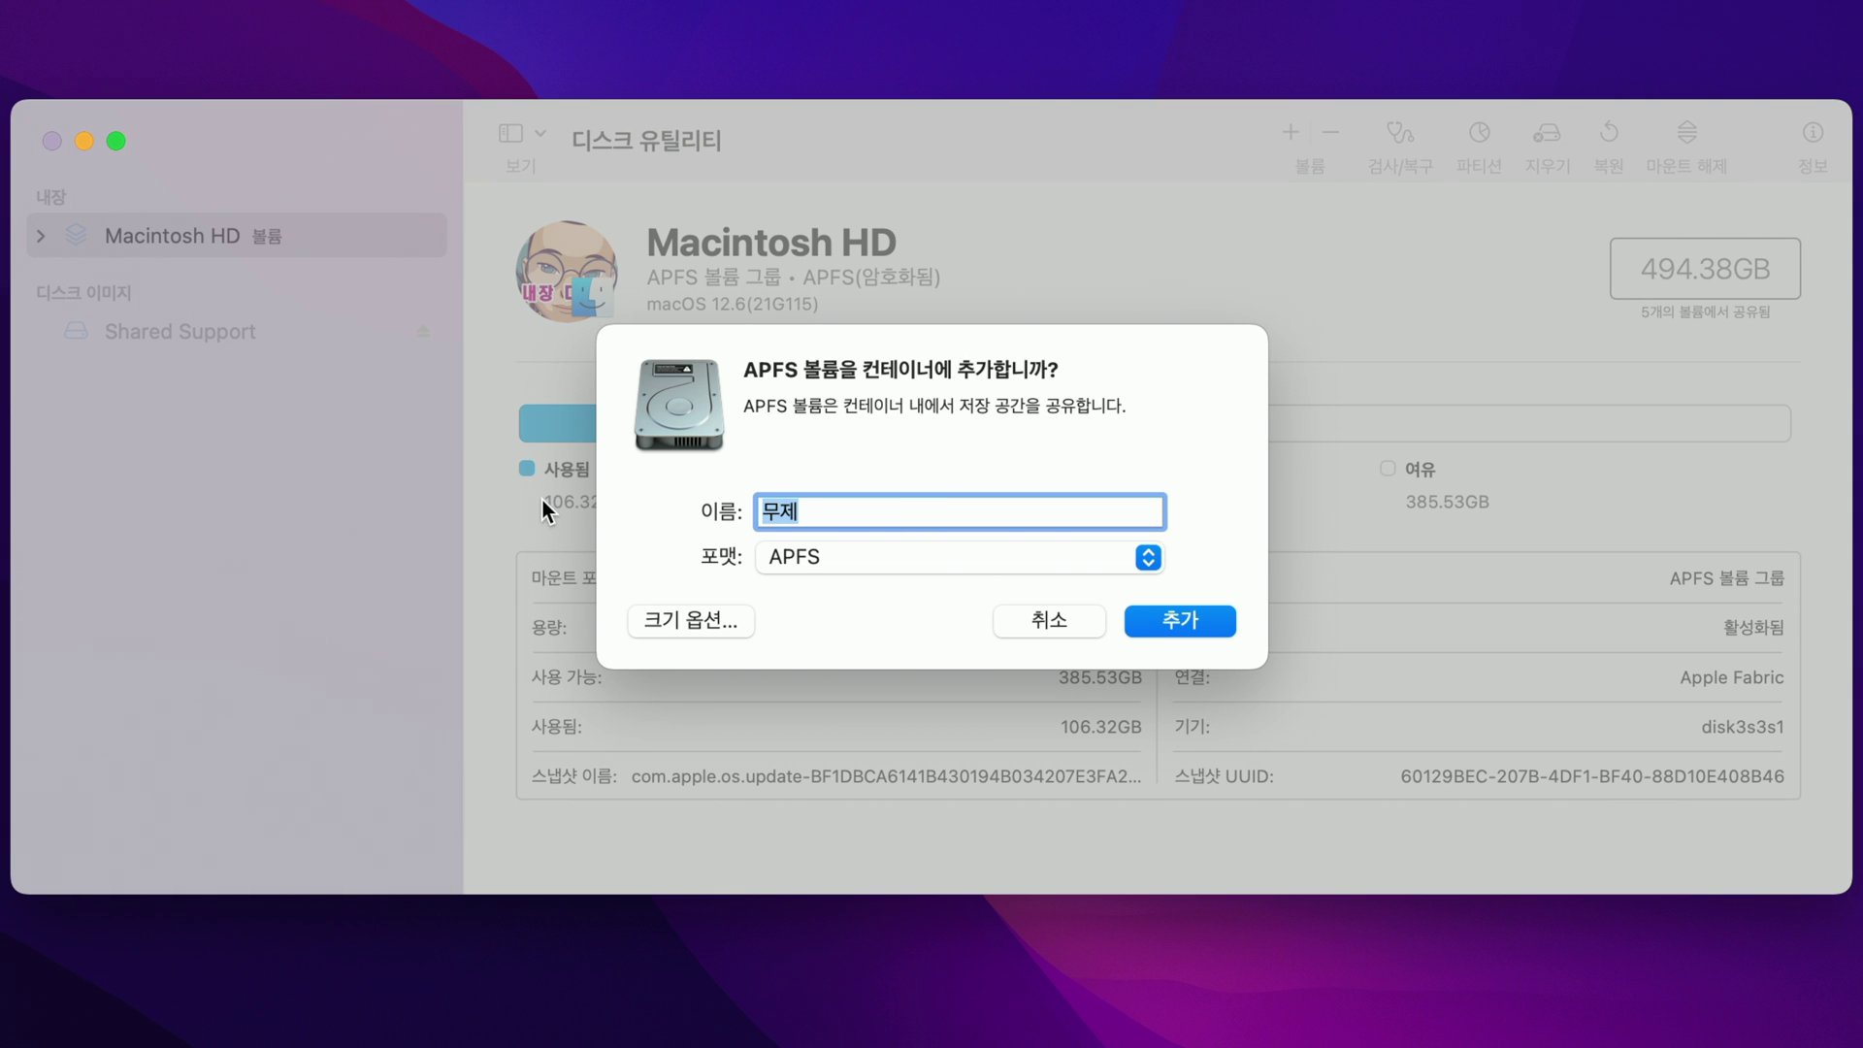
type("Ventura HD")
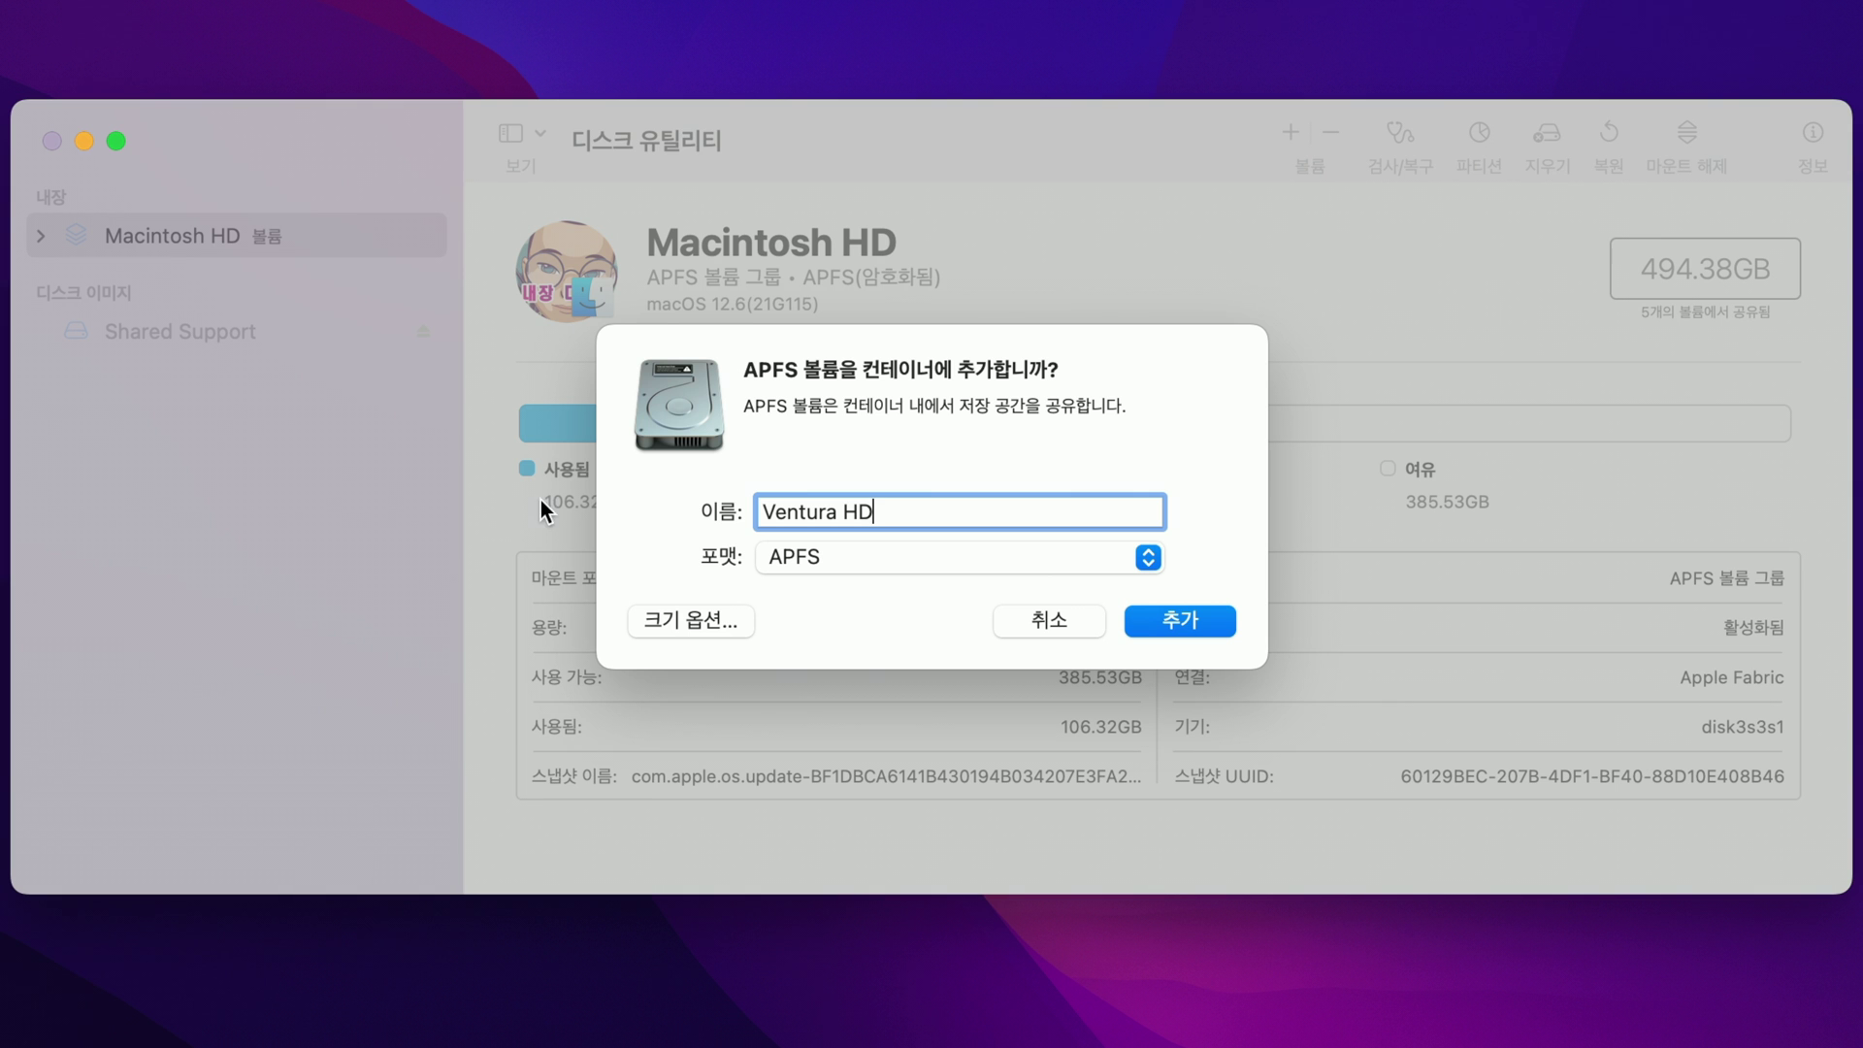
left_click(896, 570)
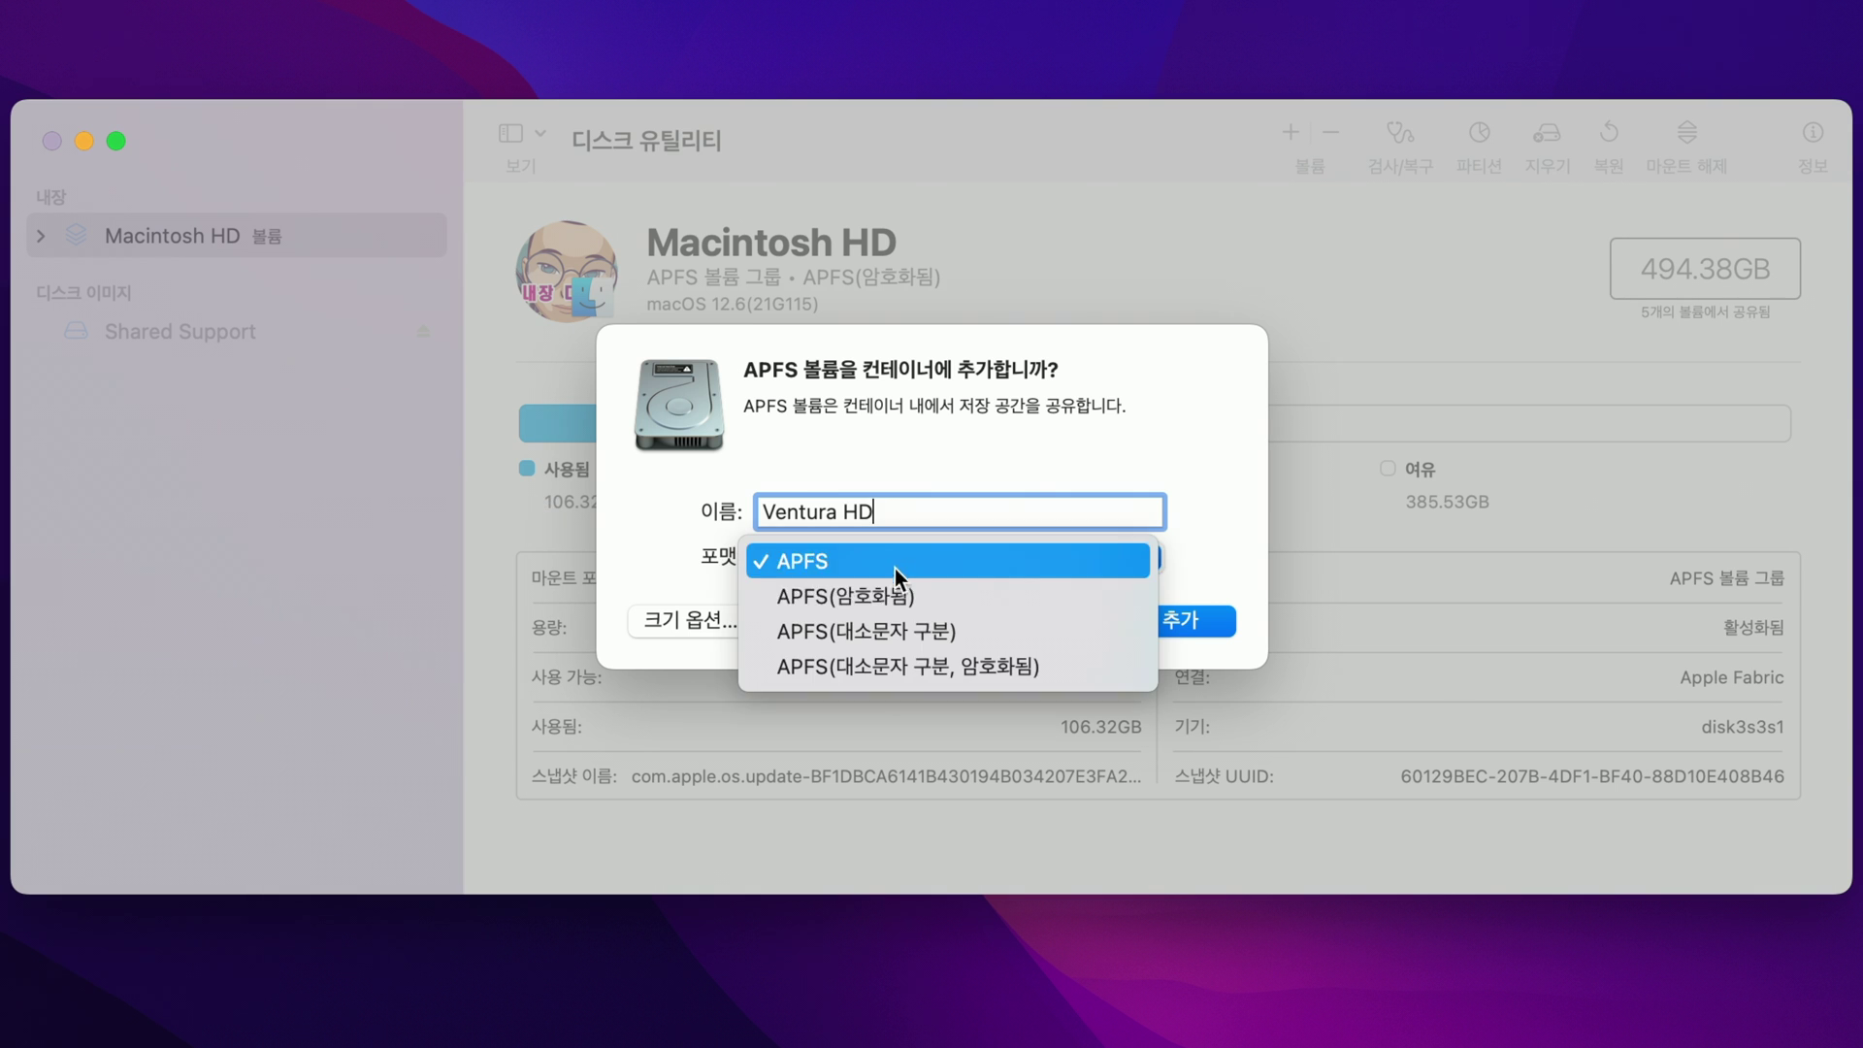
left_click(840, 568)
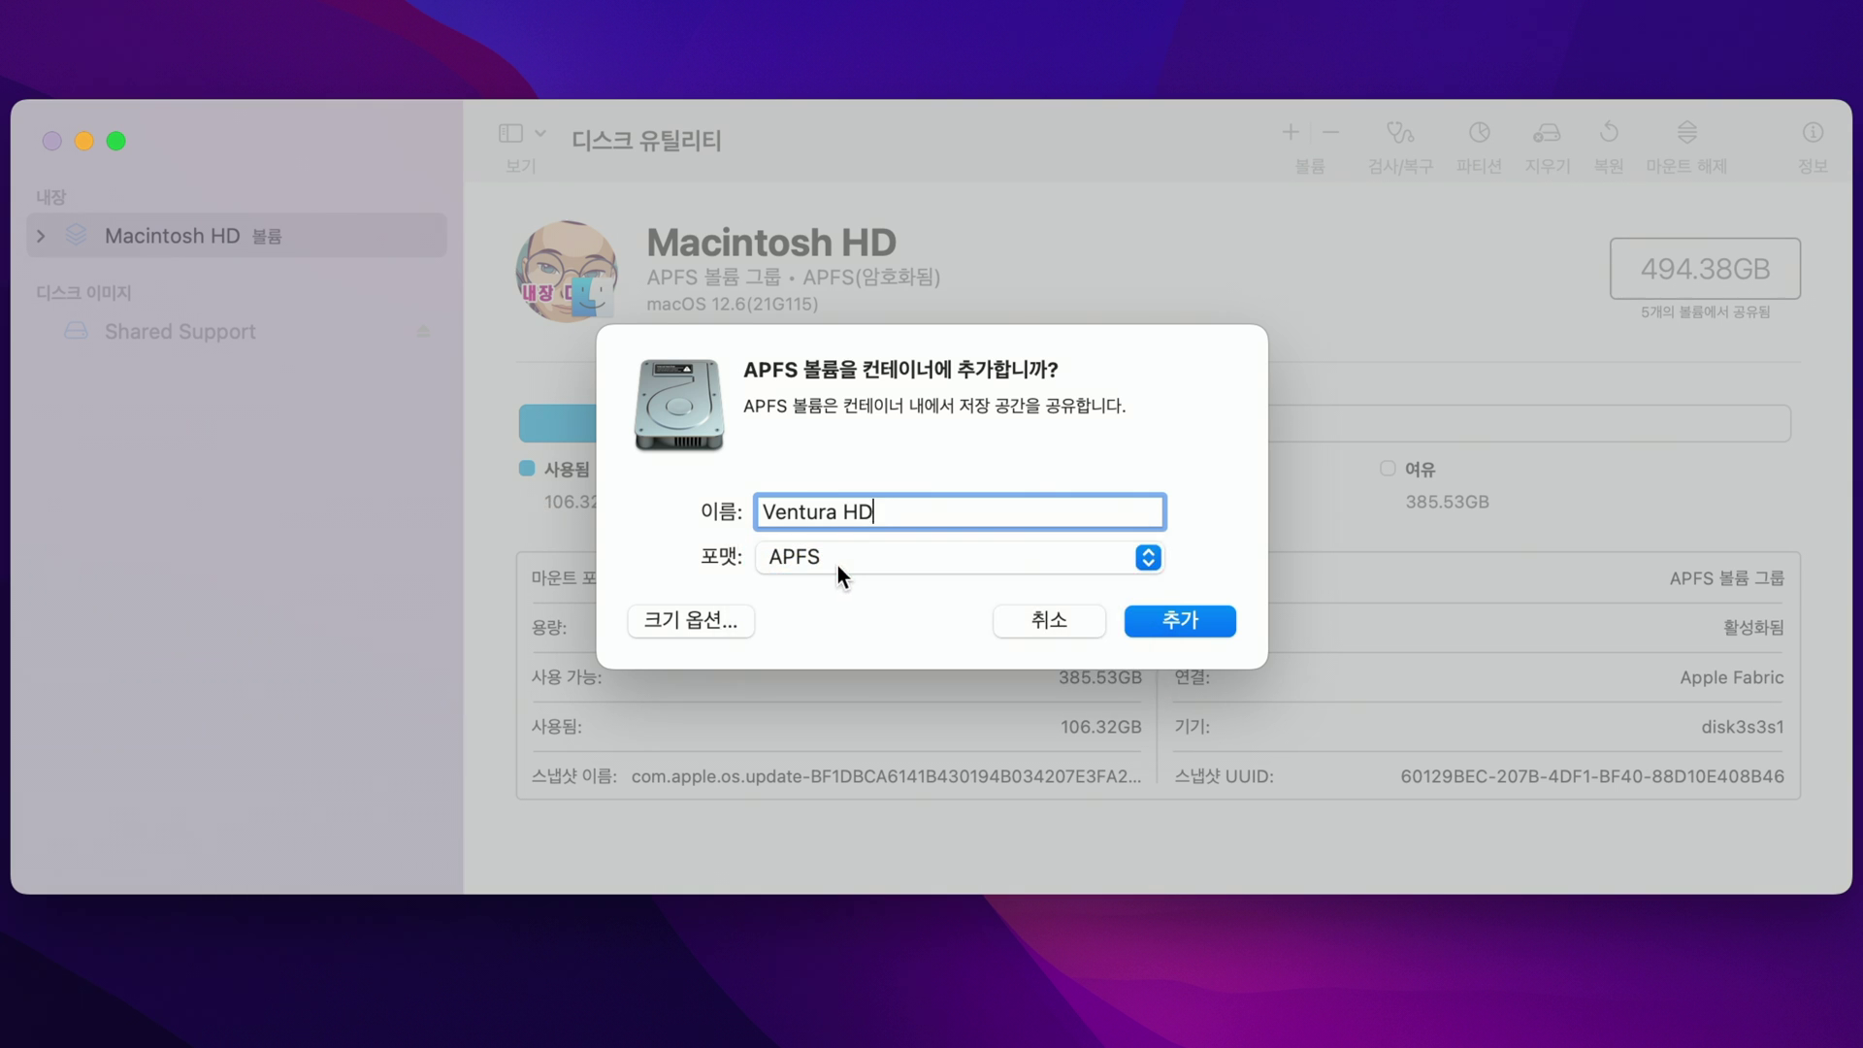
left_click(705, 626)
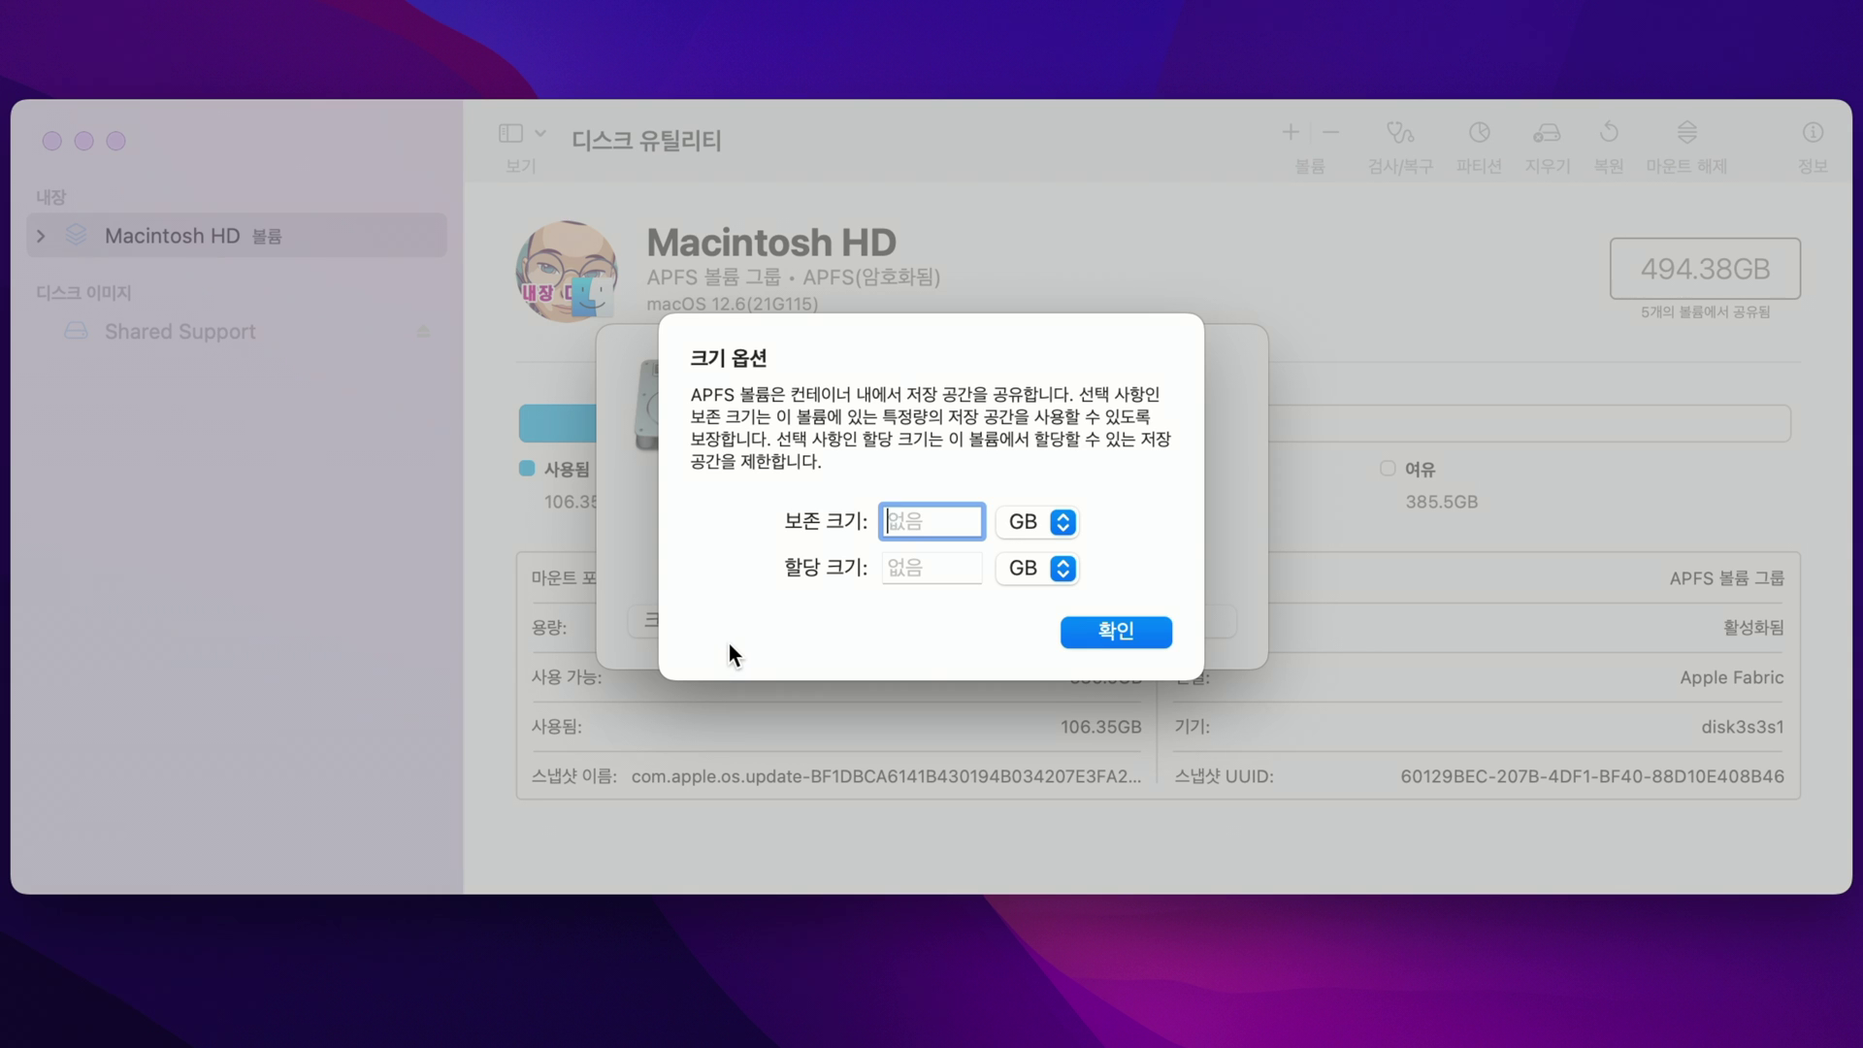
left_click(1126, 632)
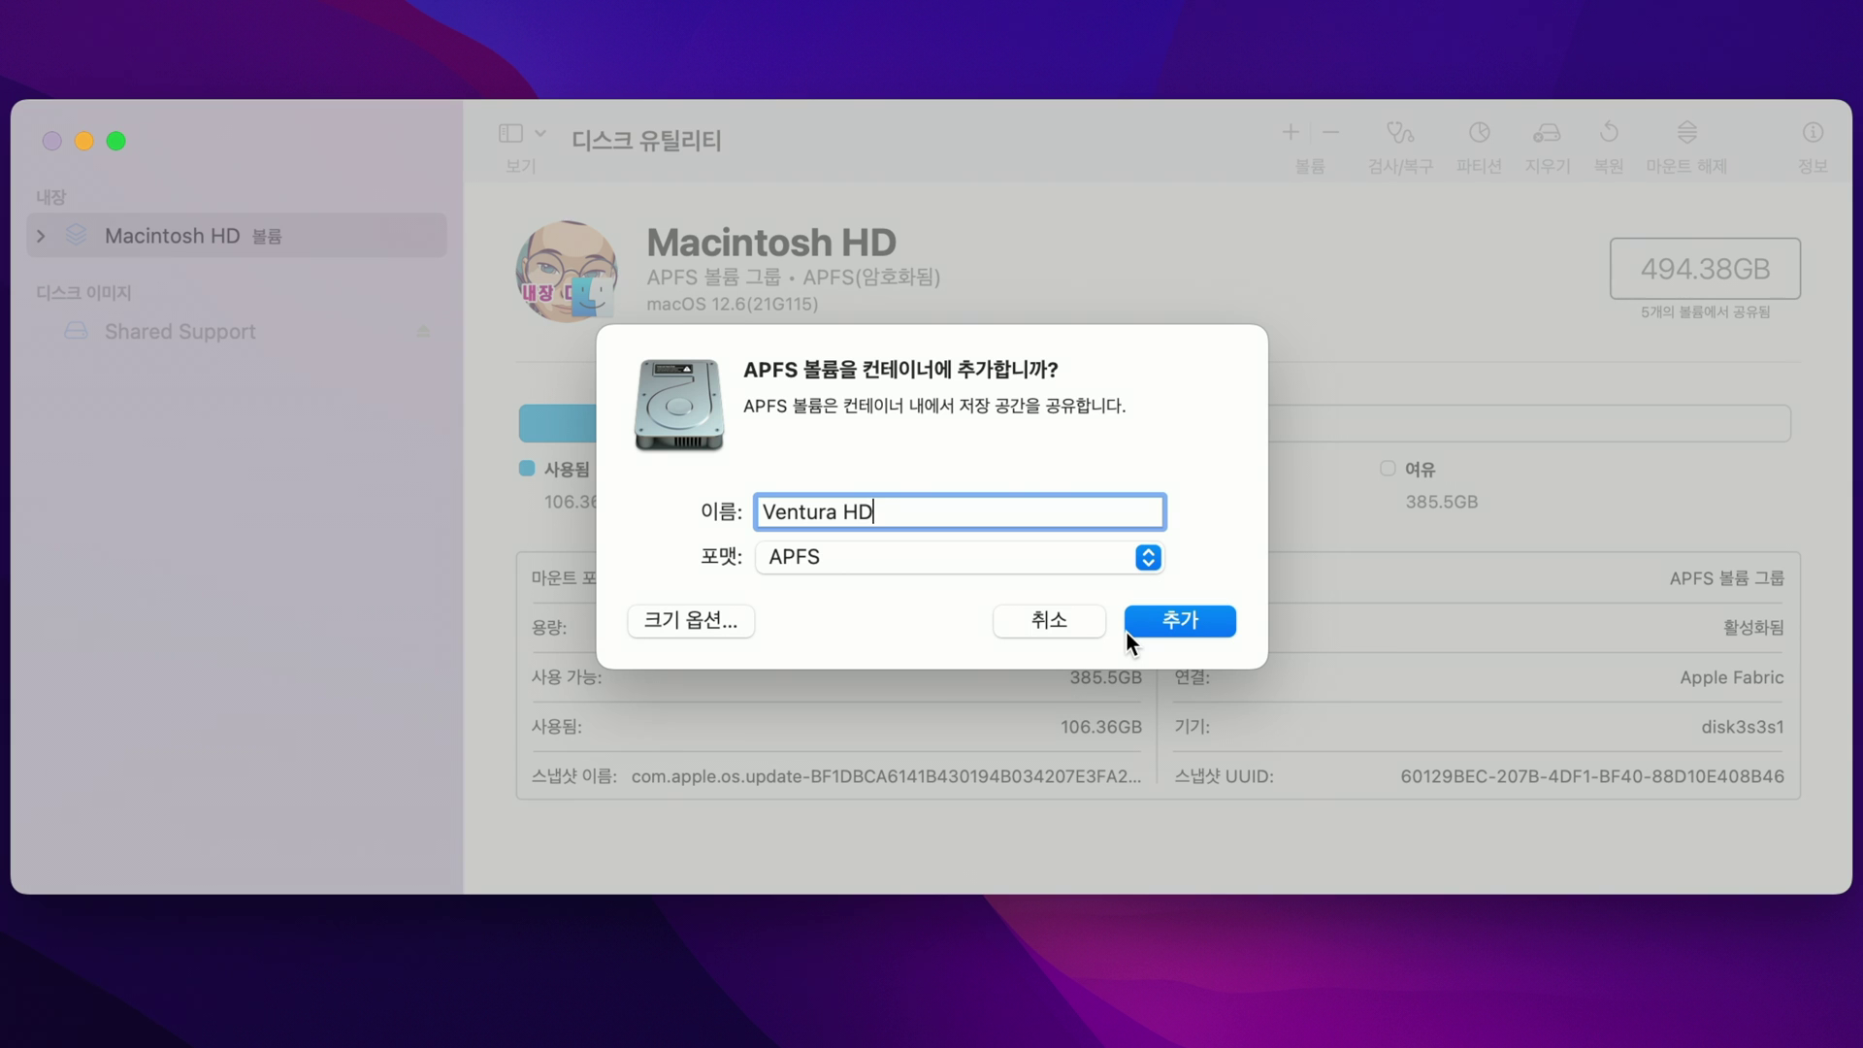
left_click(1181, 629)
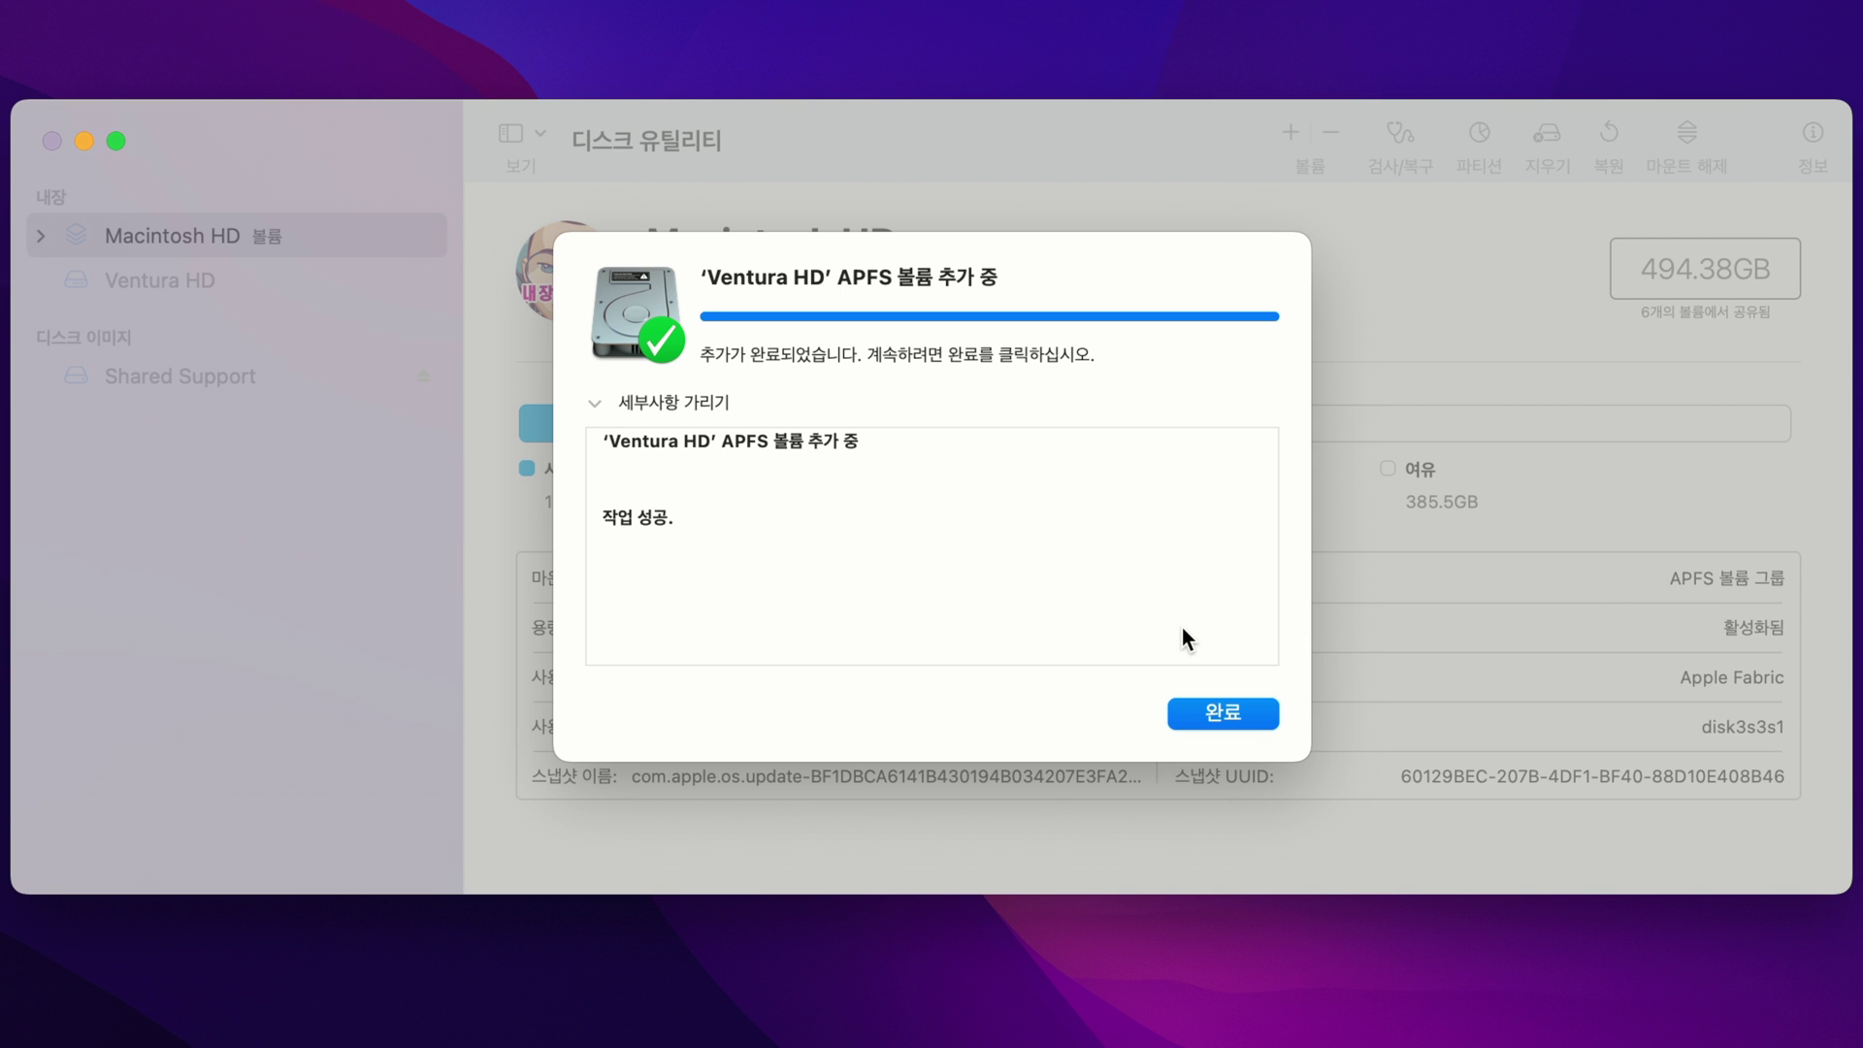
left_click(1203, 716)
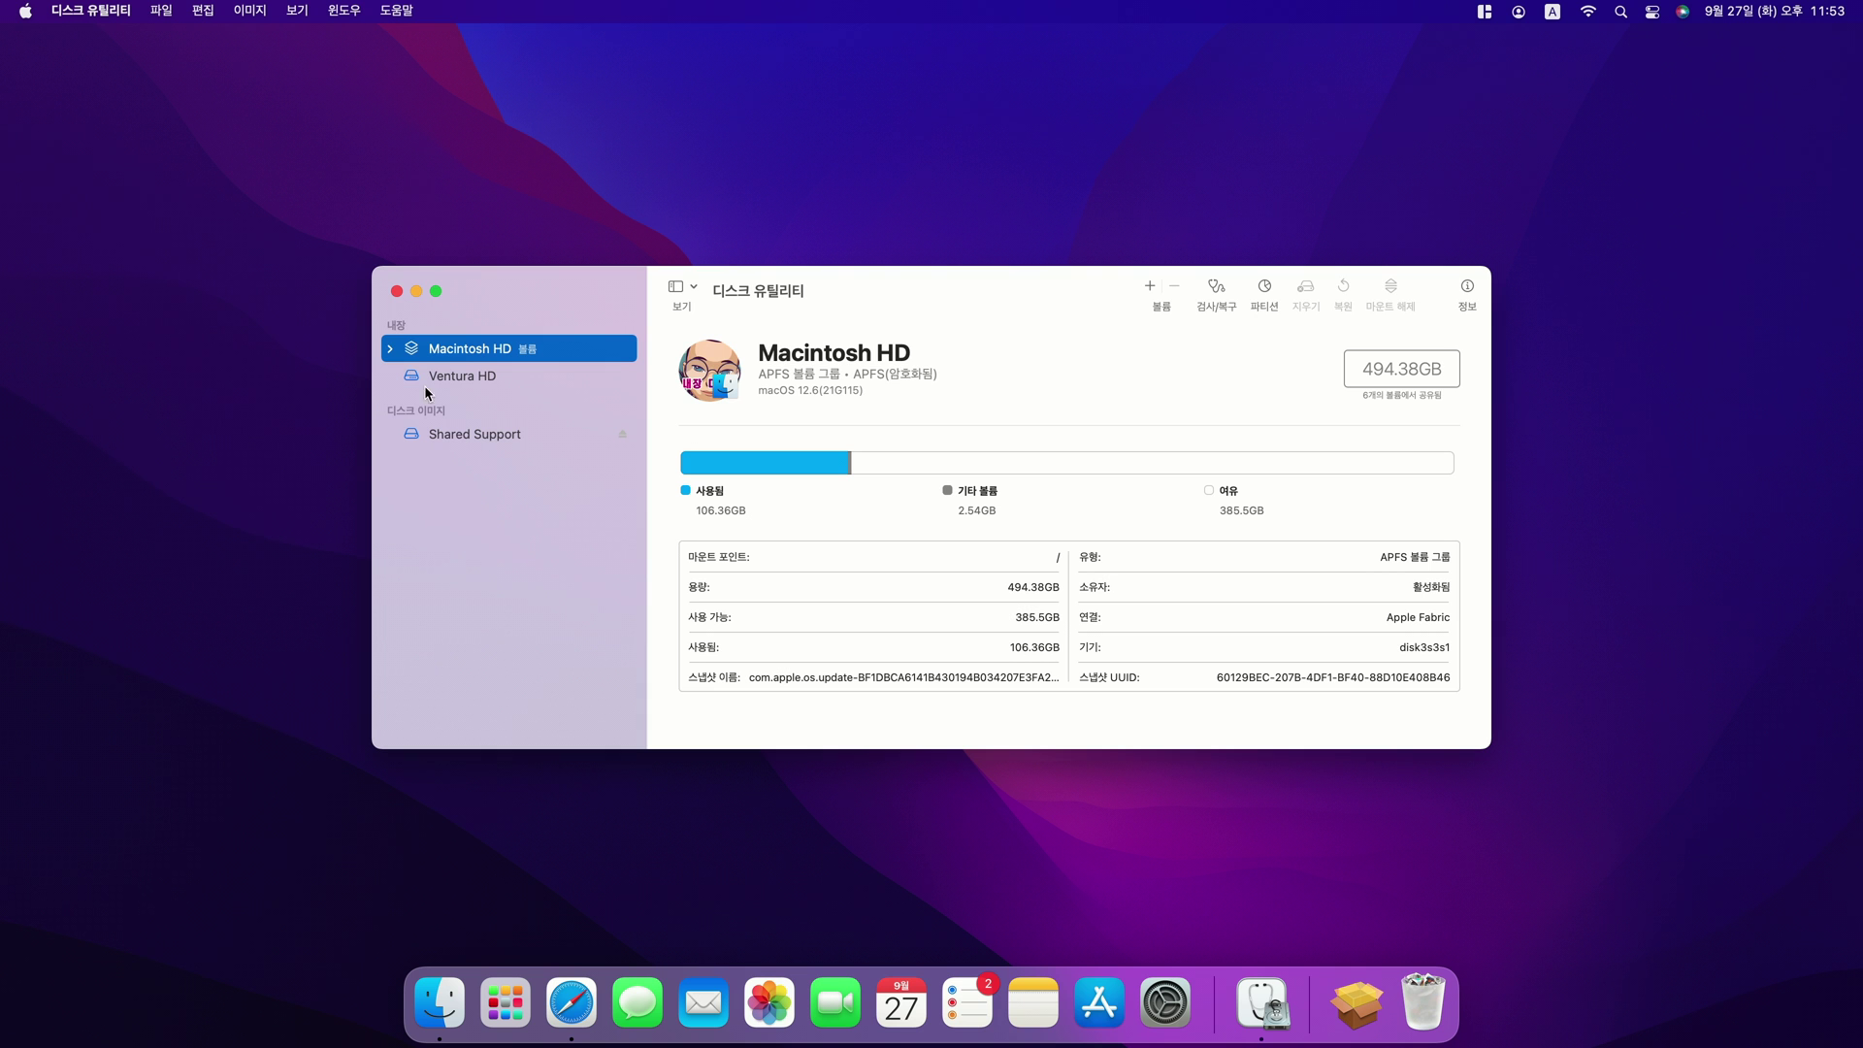
left_click(397, 292)
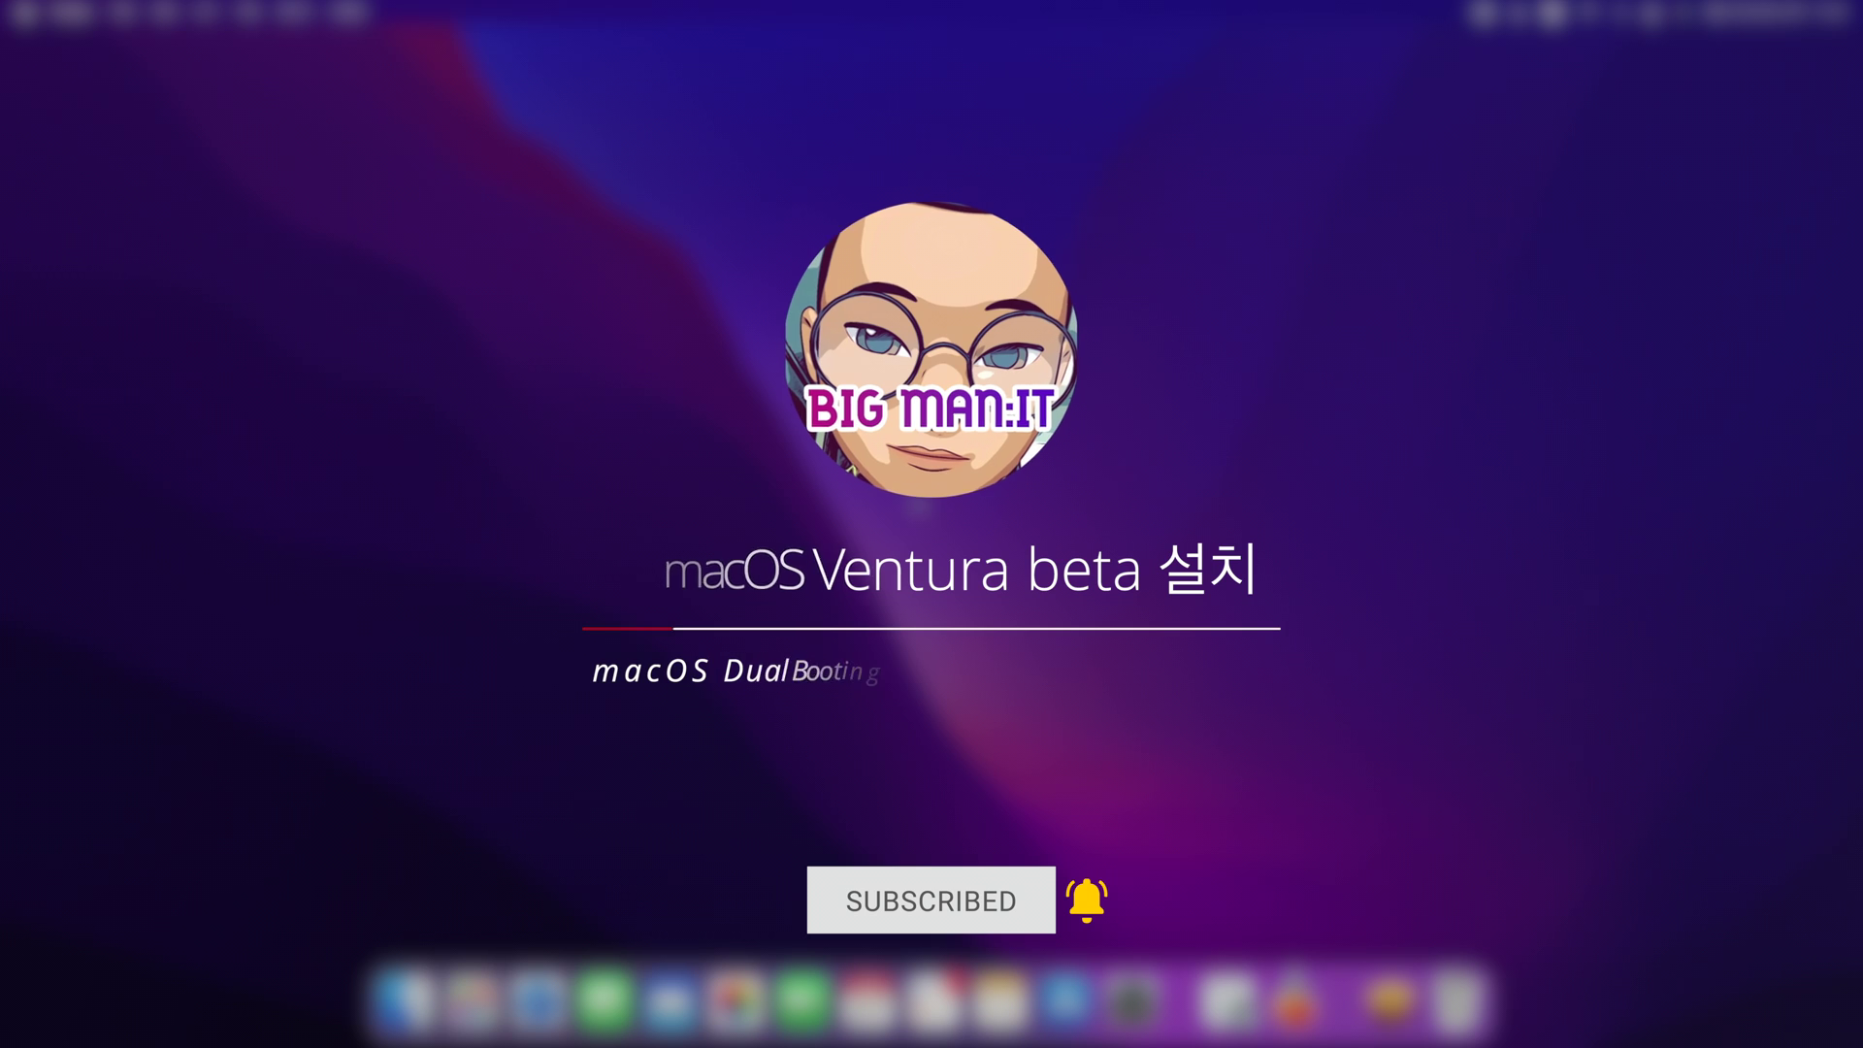
Launch Install macOS Ventura beta and accept its software license agreement
left_click(472, 1007)
left_click(337, 843)
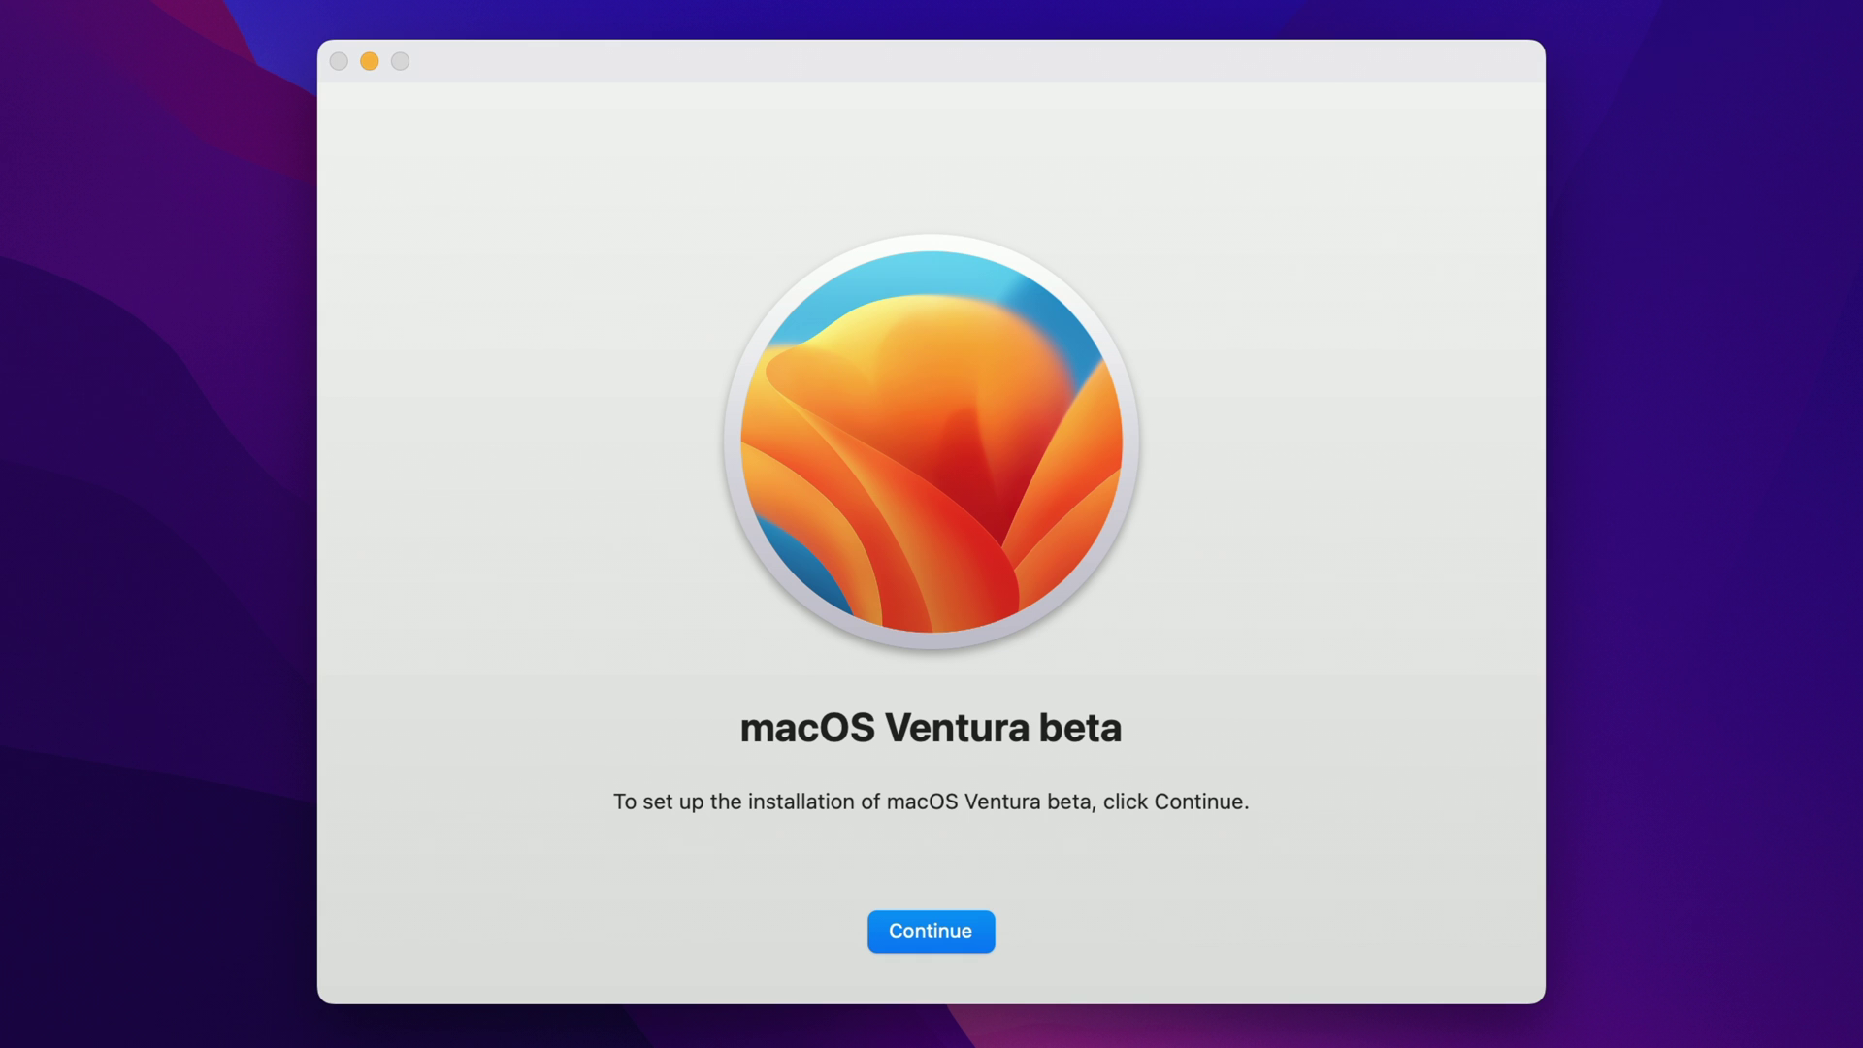
left_click(947, 937)
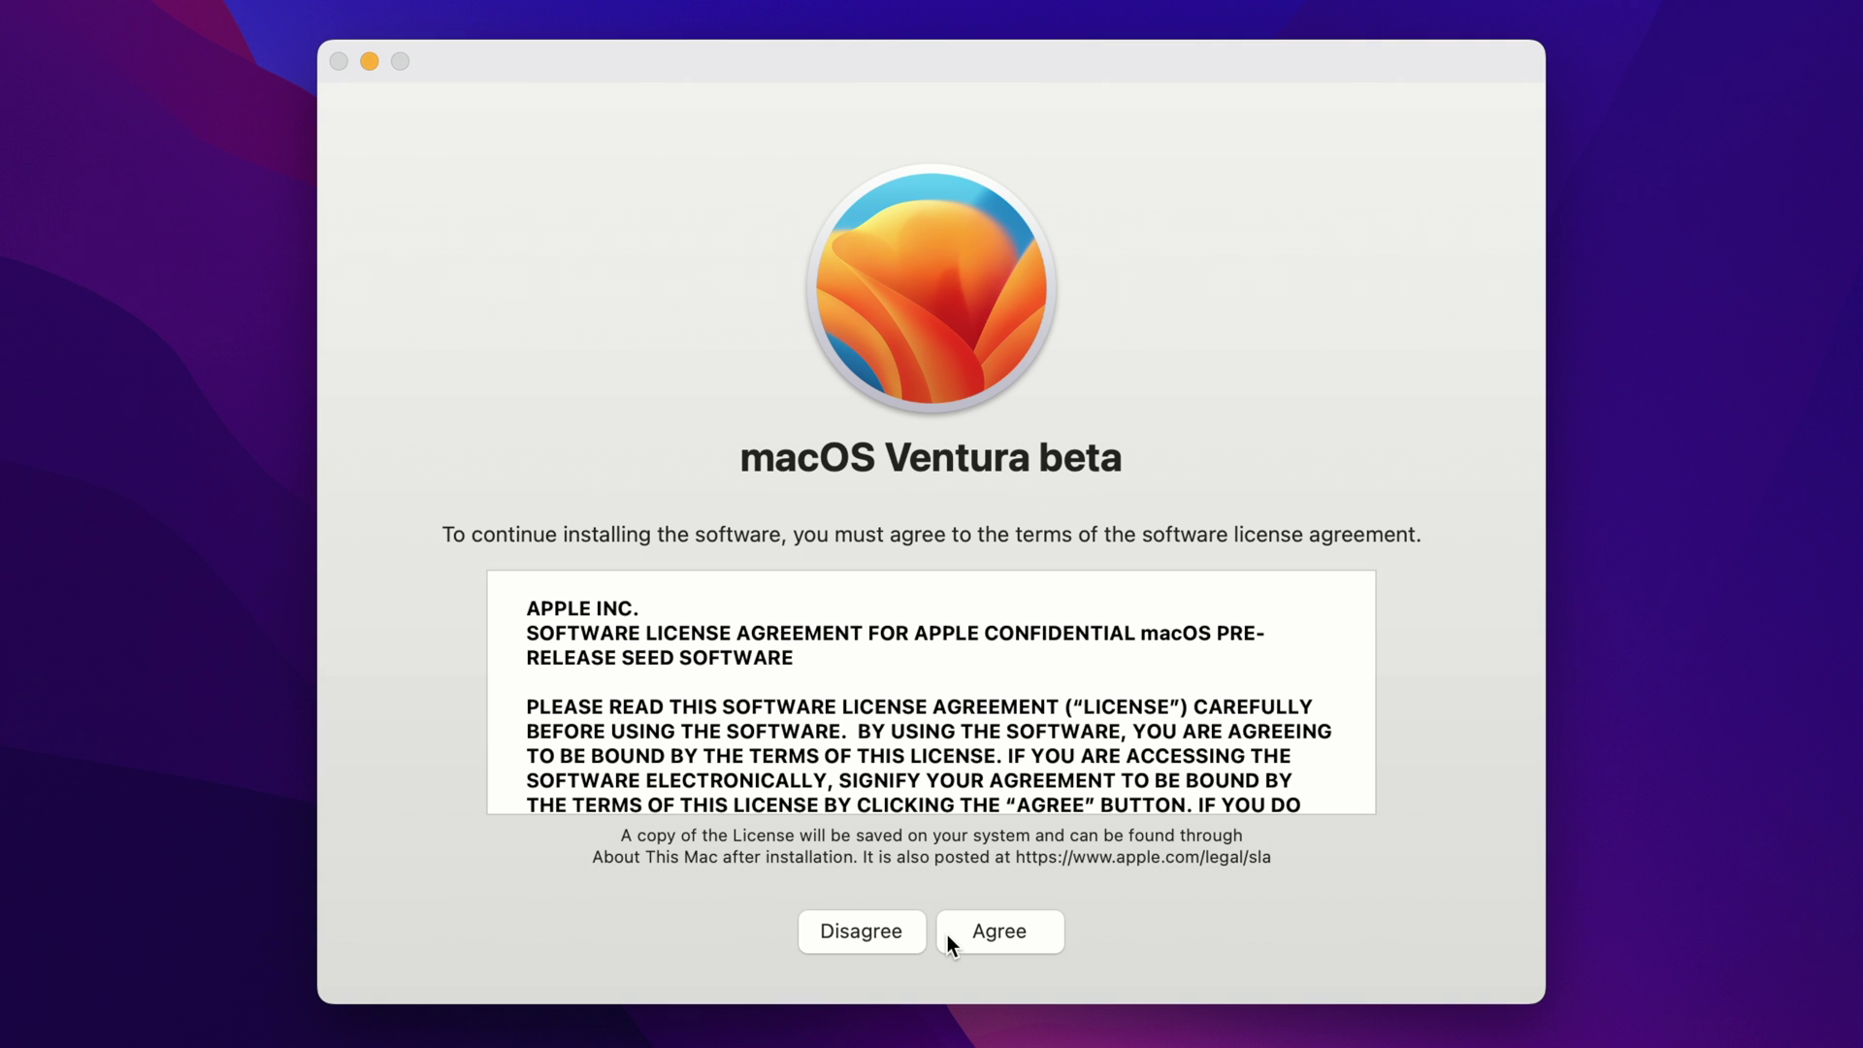
left_click(947, 934)
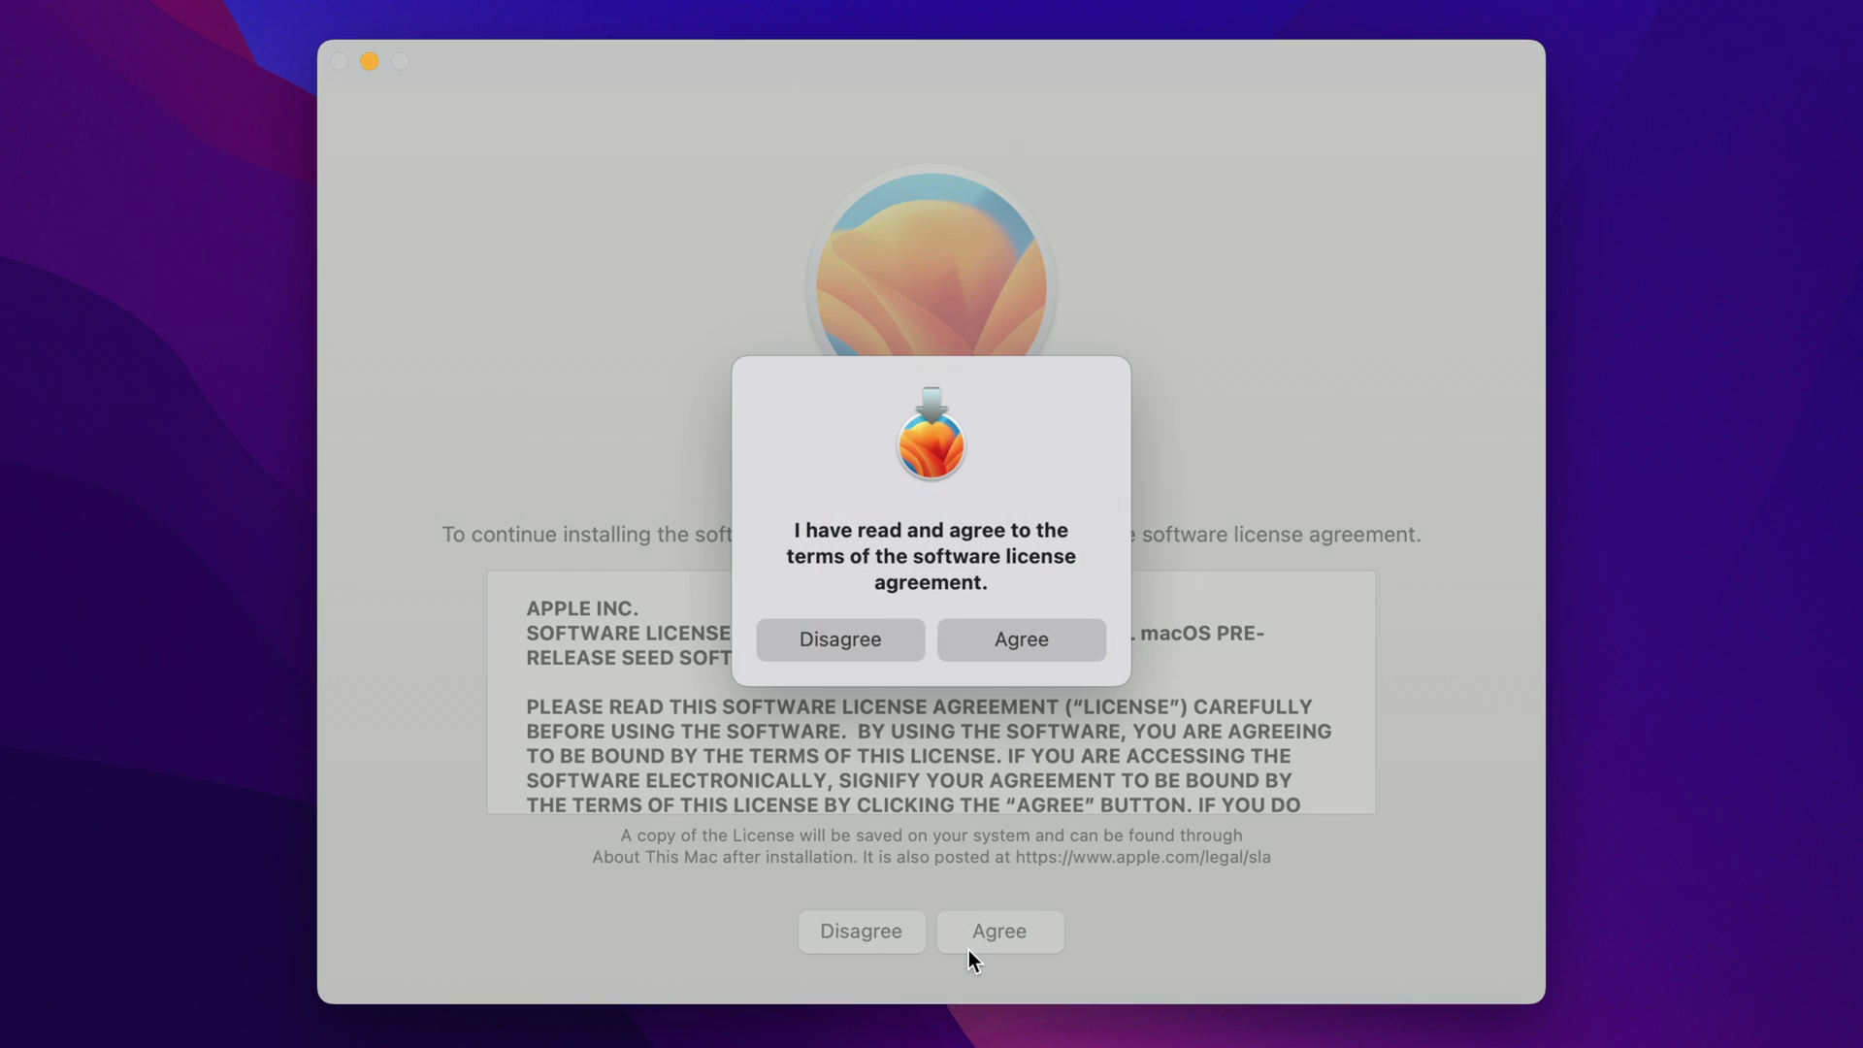
left_click(992, 640)
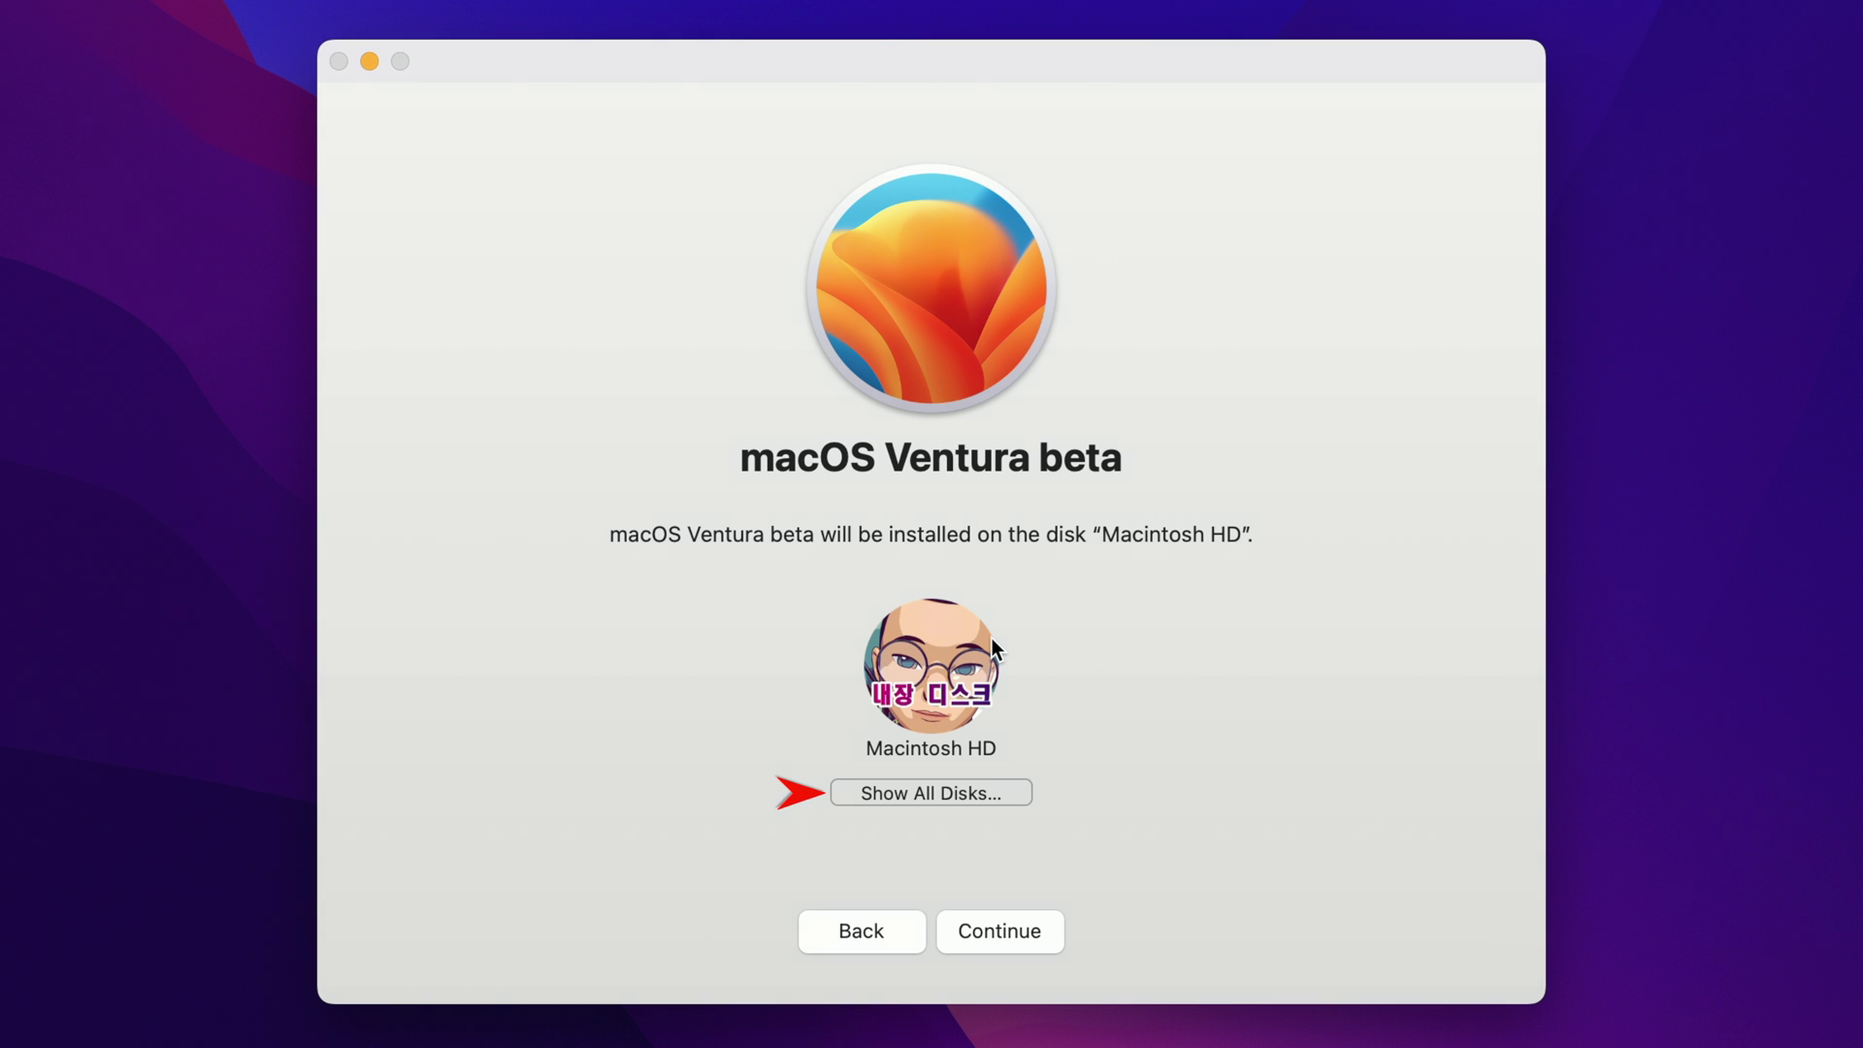
Show all disks and choose Ventura HD as the installation destination
left_click(987, 791)
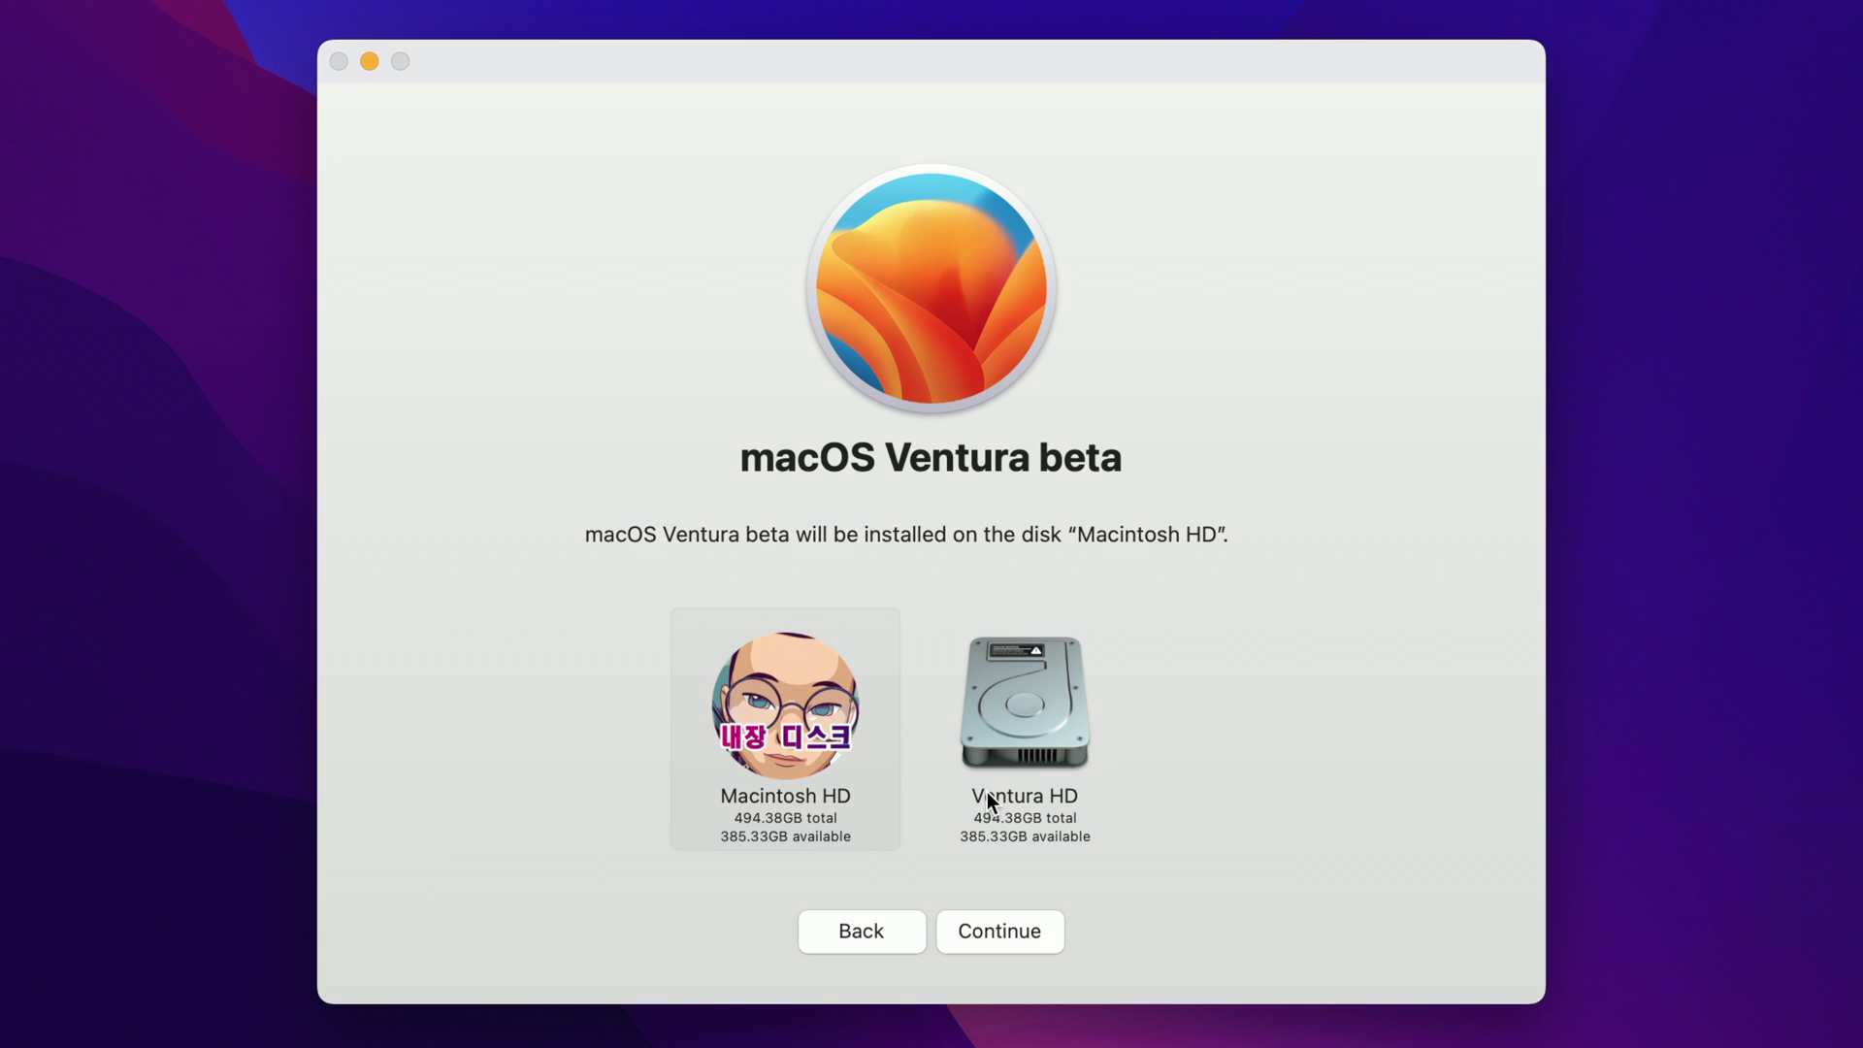
left_click(1009, 767)
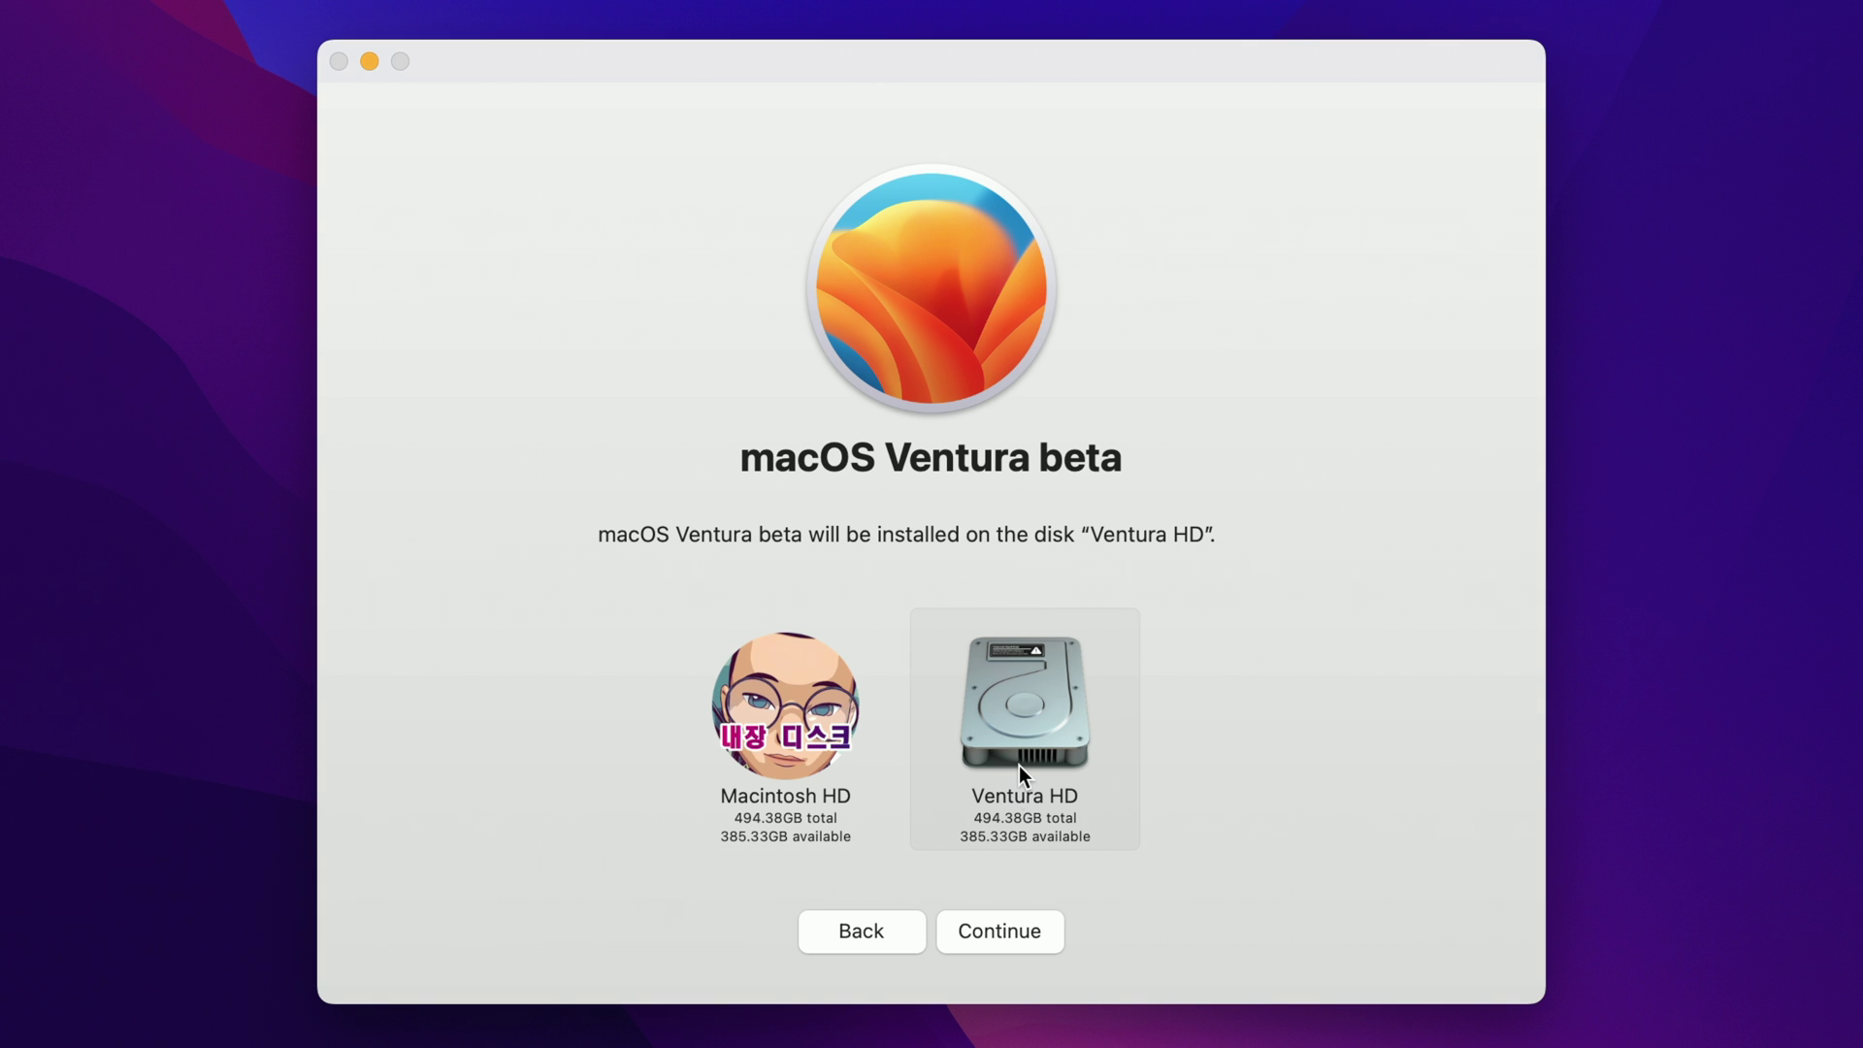
left_click(1032, 932)
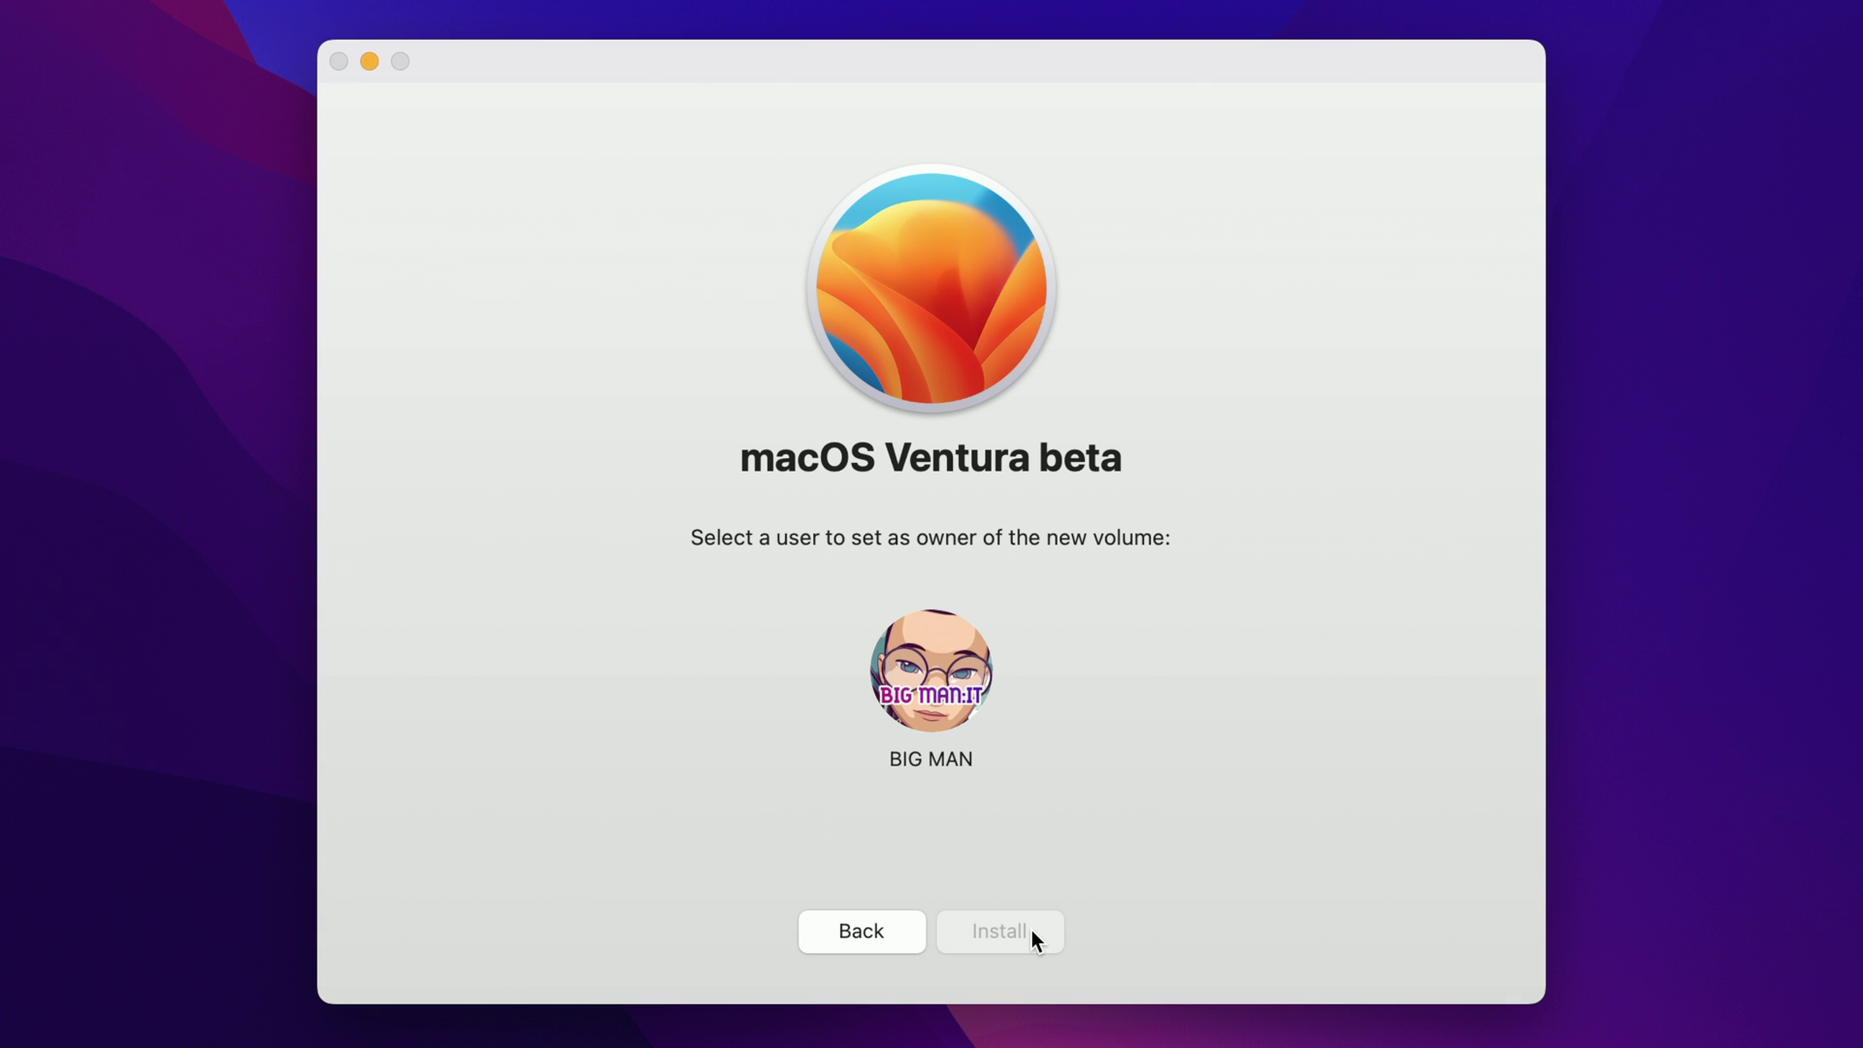
Set the existing user as volume owner with account settings copied, and start the installation, authorizing it with the account password
left_click(916, 658)
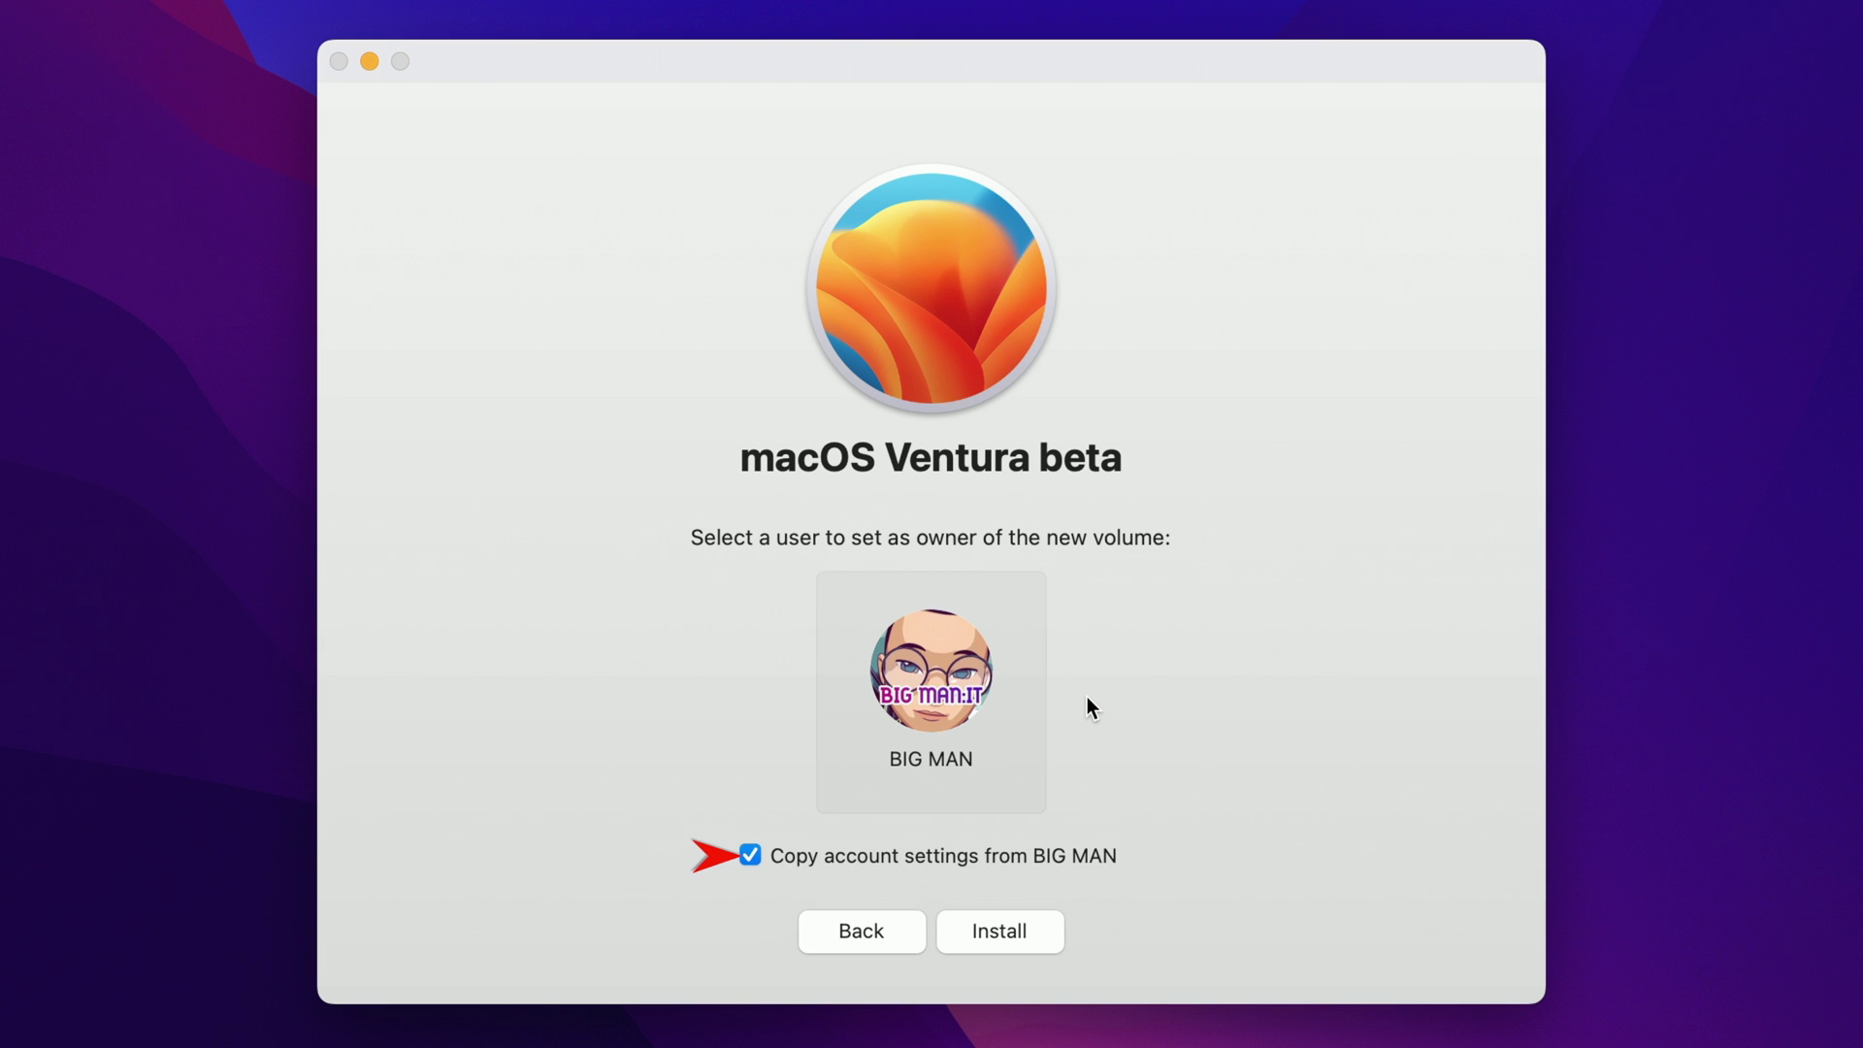
left_click(1016, 939)
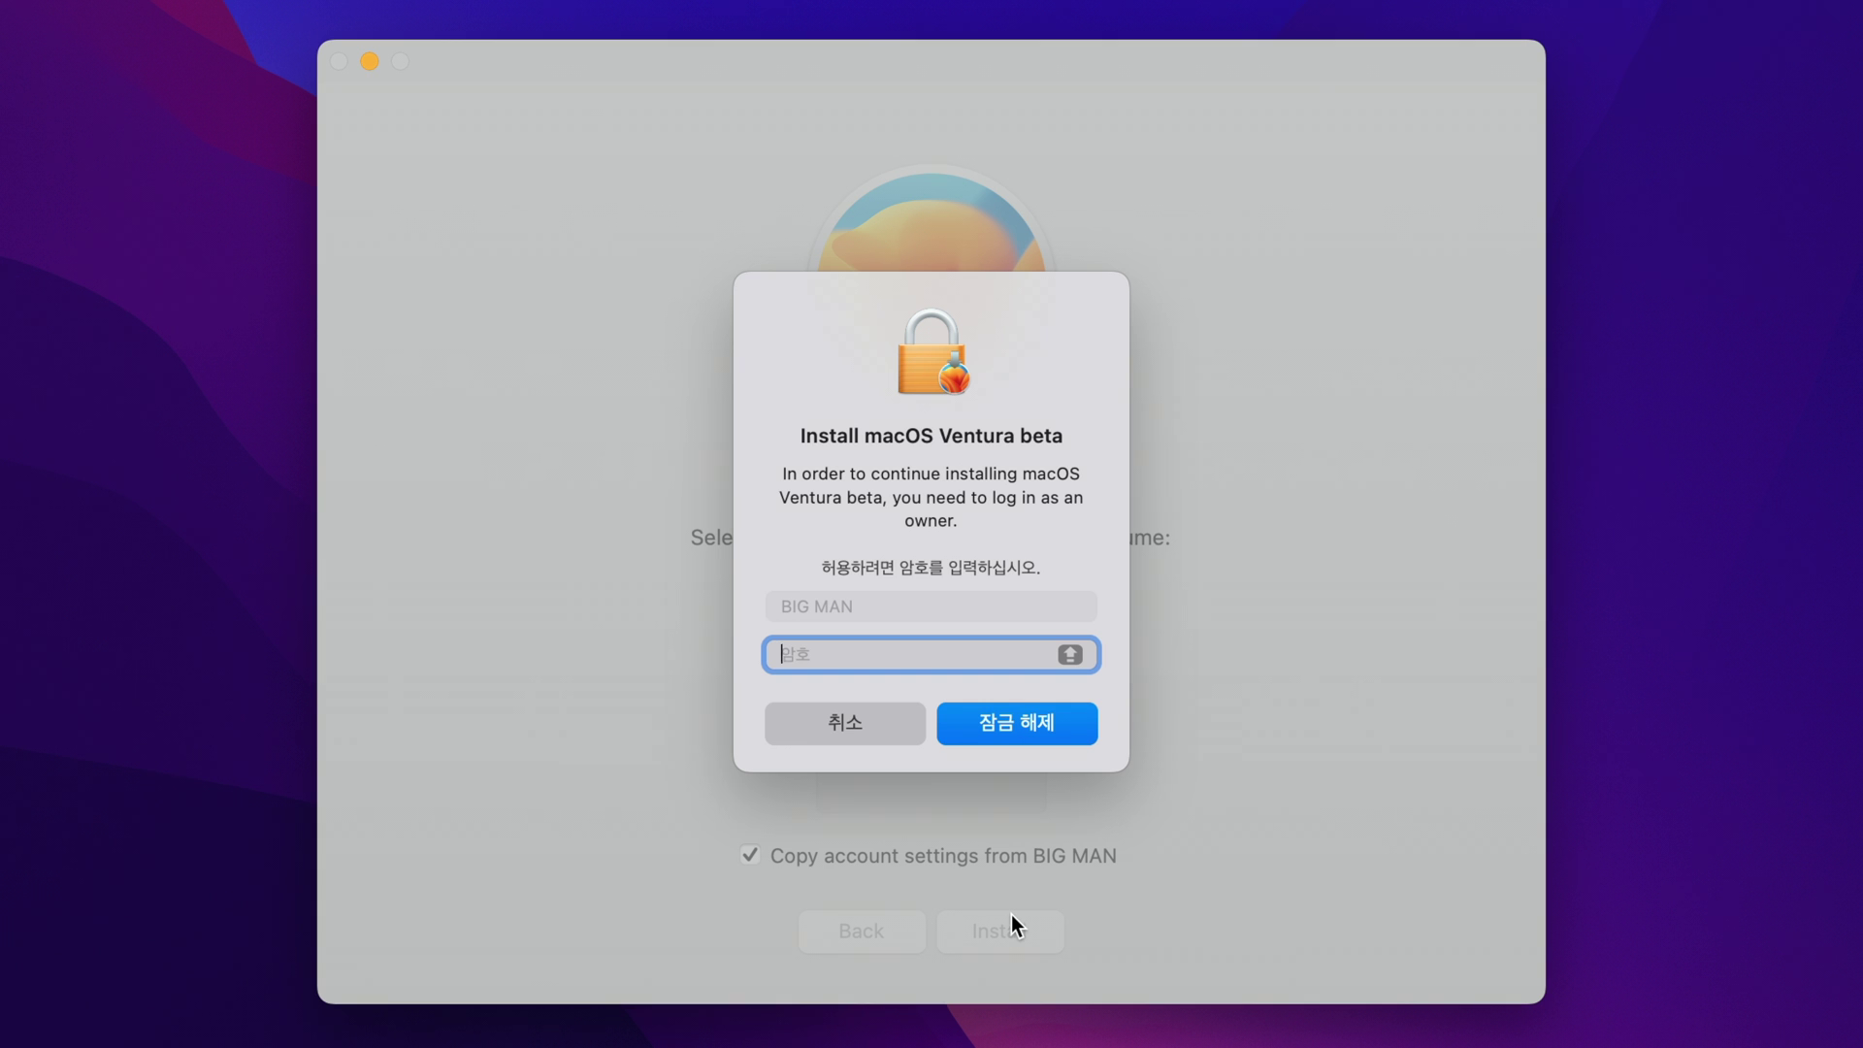
type("****")
left_click(1042, 722)
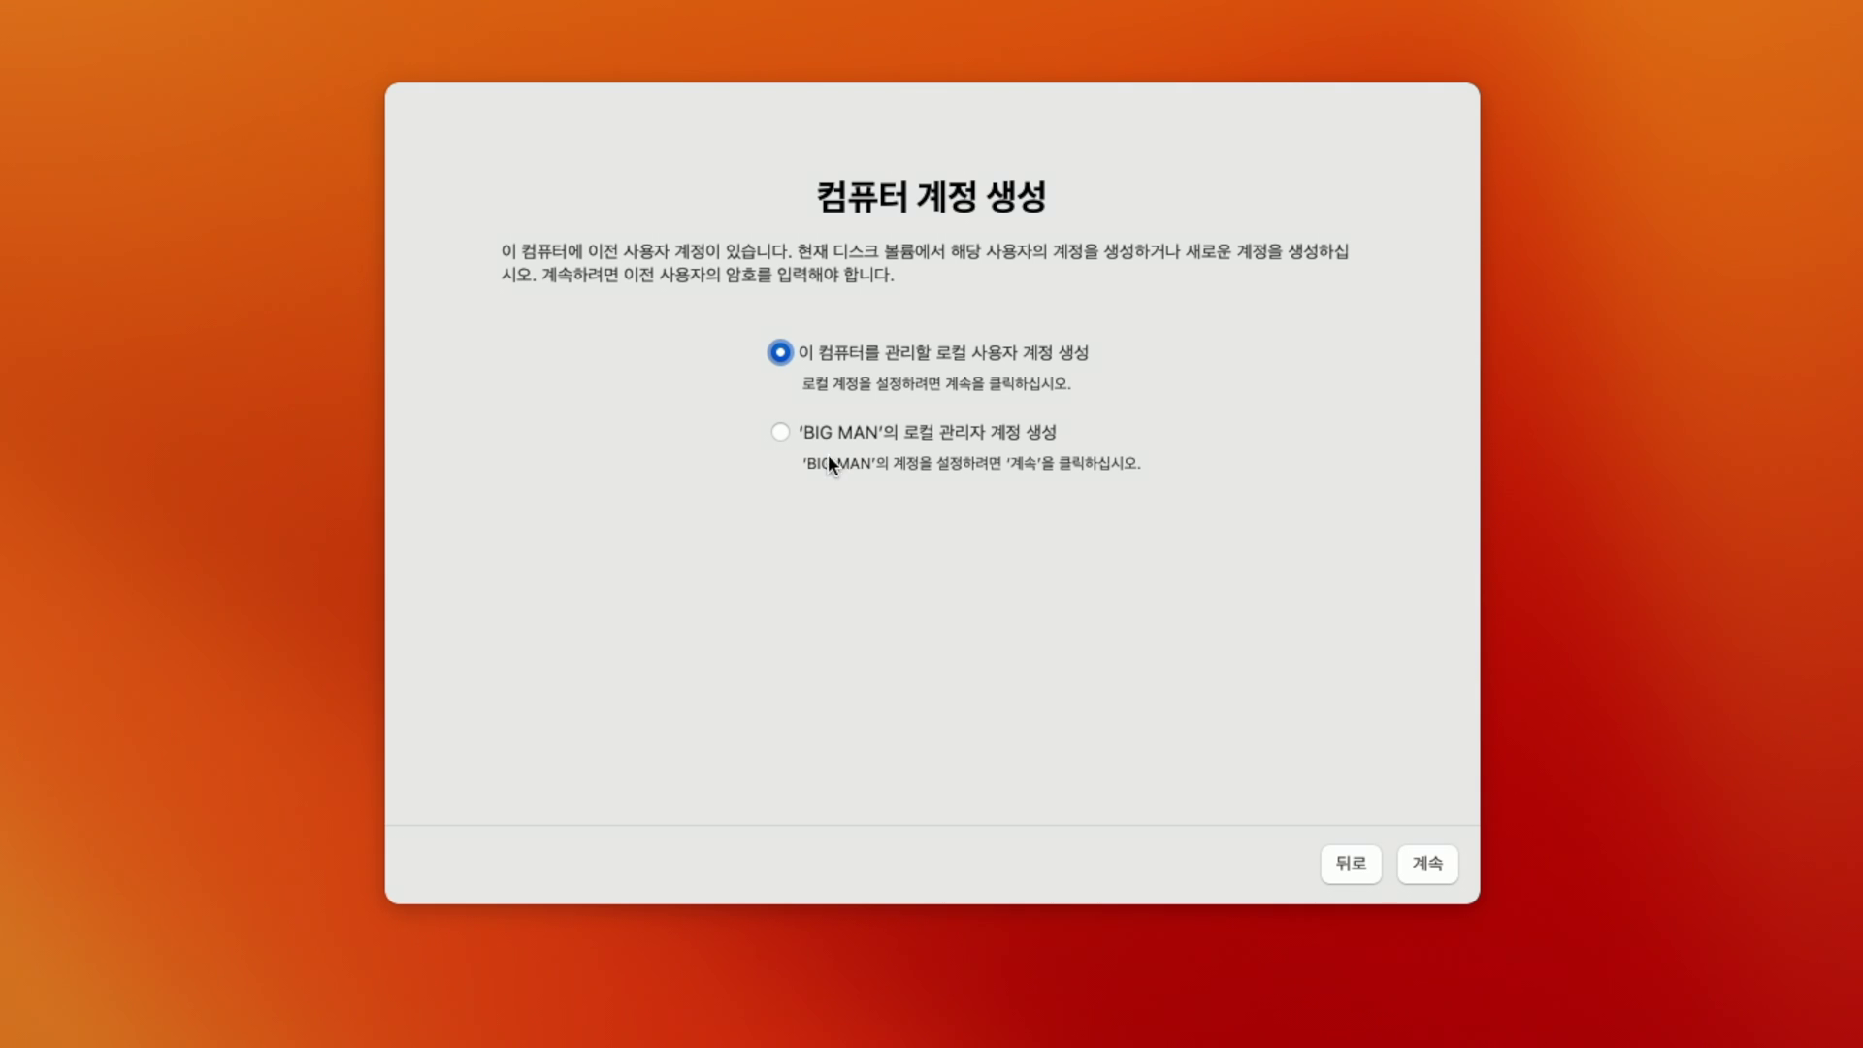
Choose to create the previous user's local administrator account in the setup assistant and confirm with the account password
left_click(781, 433)
left_click(1427, 862)
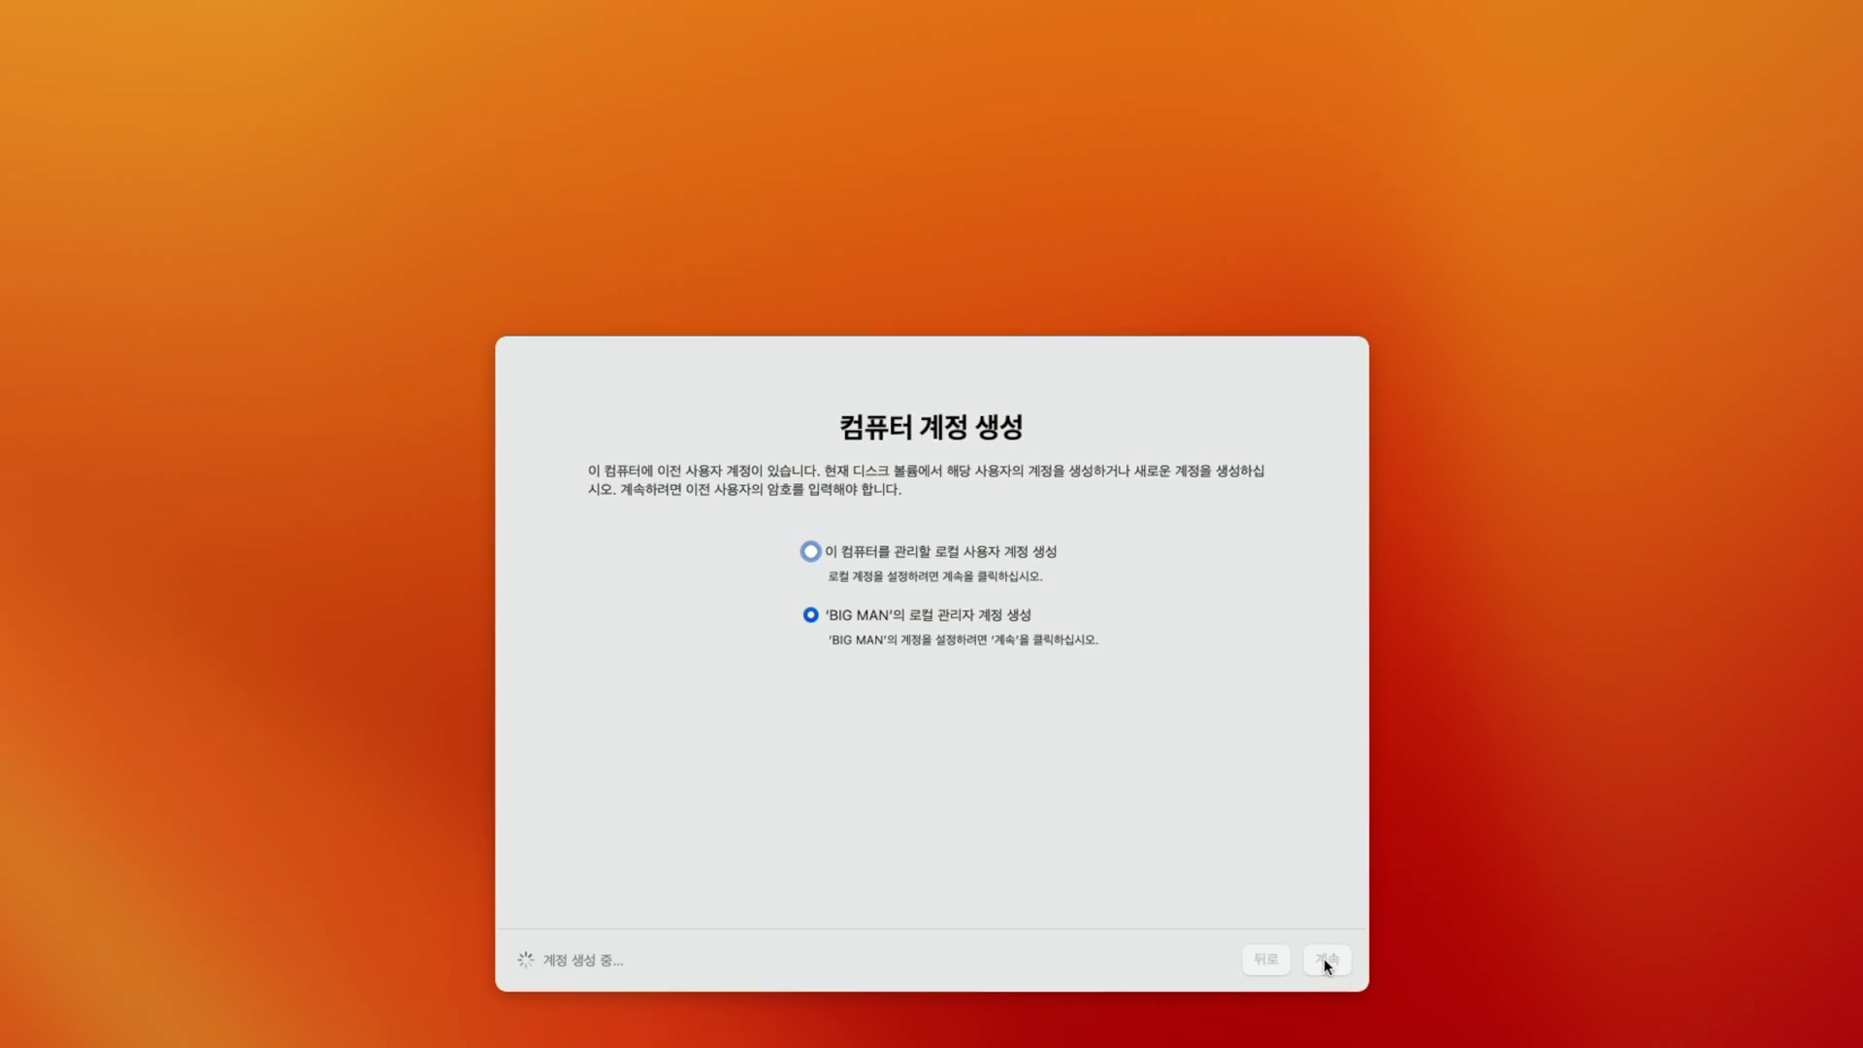
type("•••")
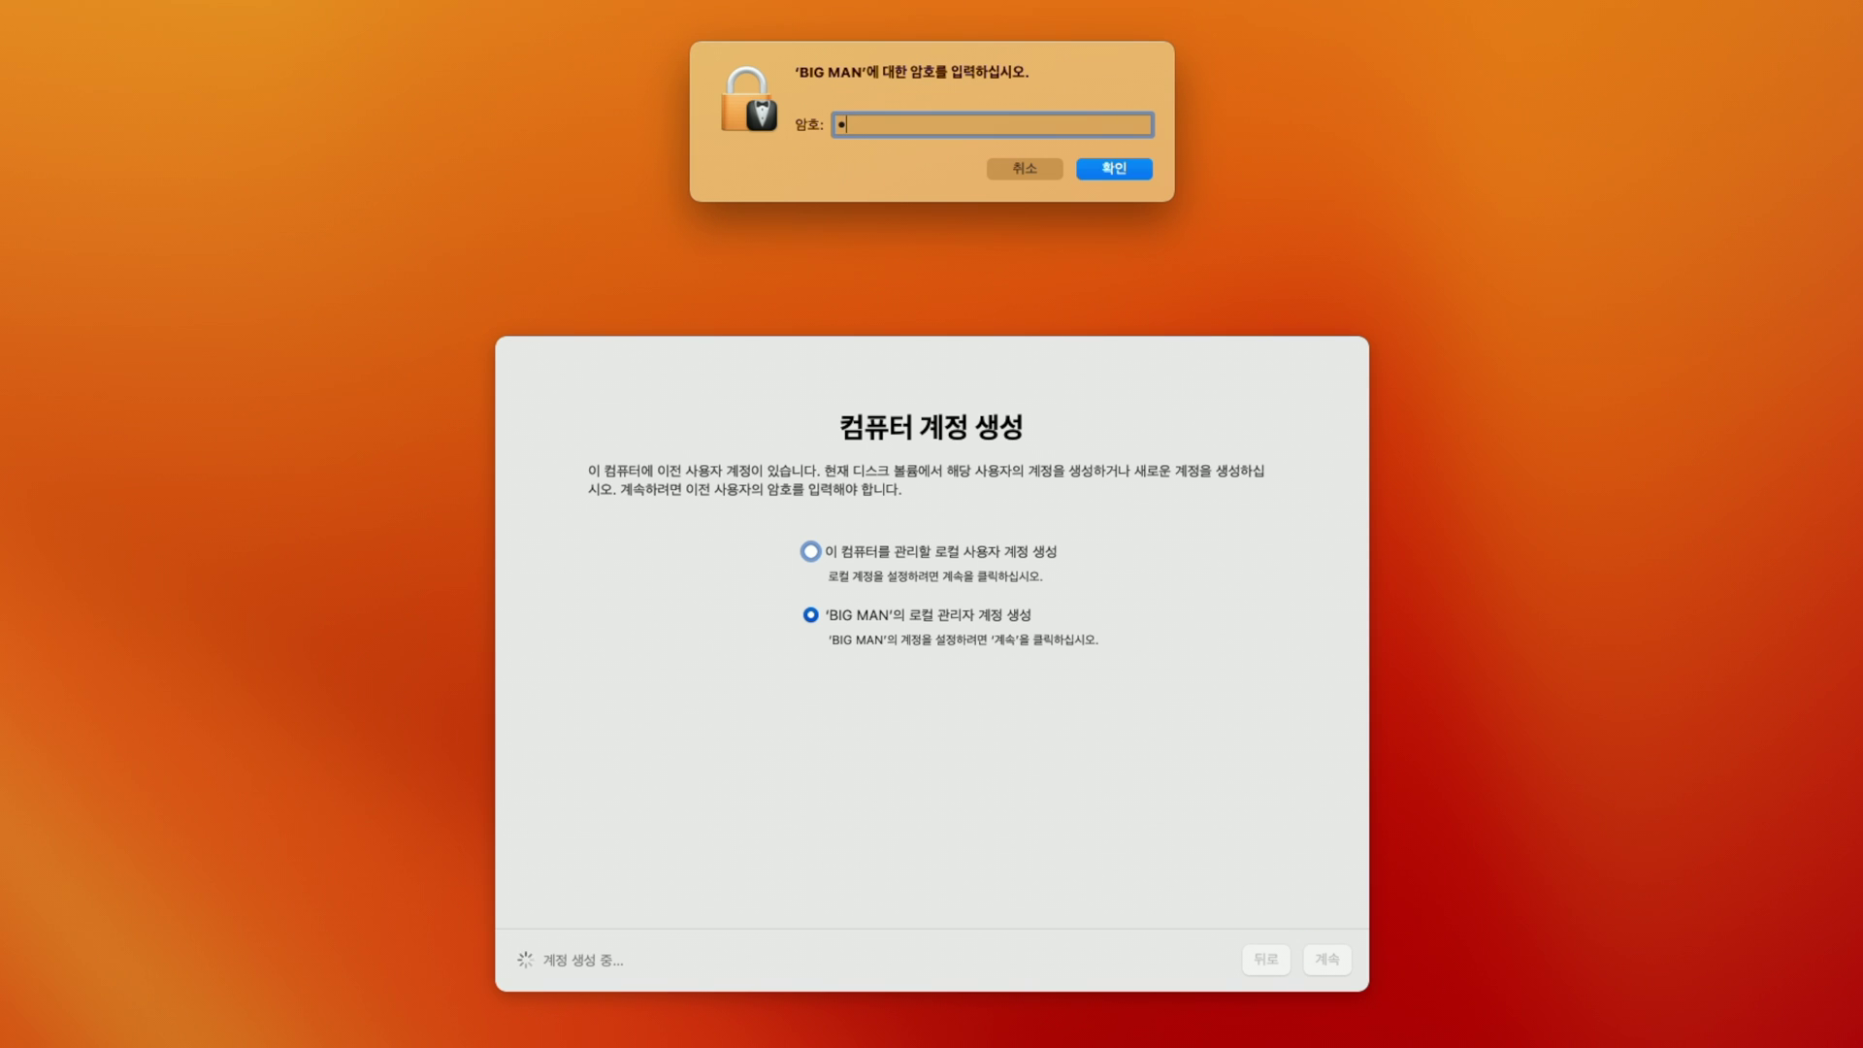
type("•")
left_click(1106, 170)
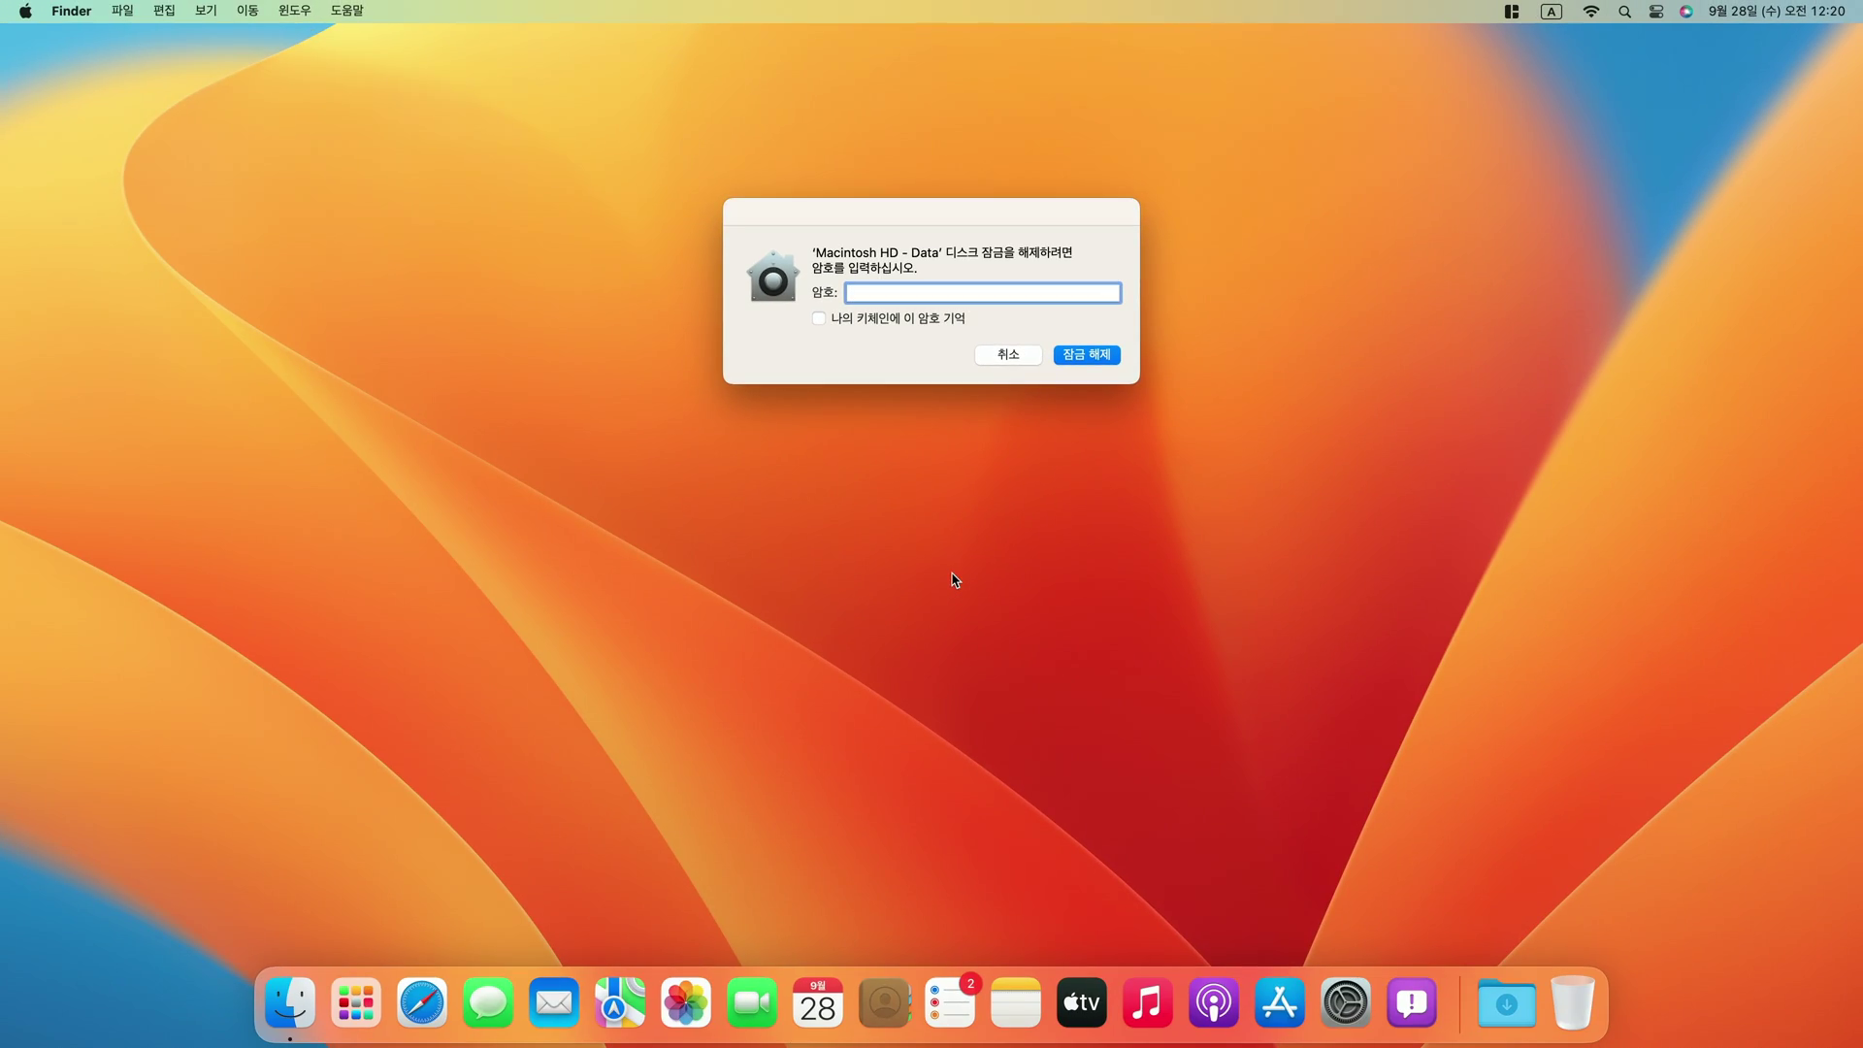
Cancel the unlock request for the Macintosh HD - Data disk and open System Settings
left_click(1006, 355)
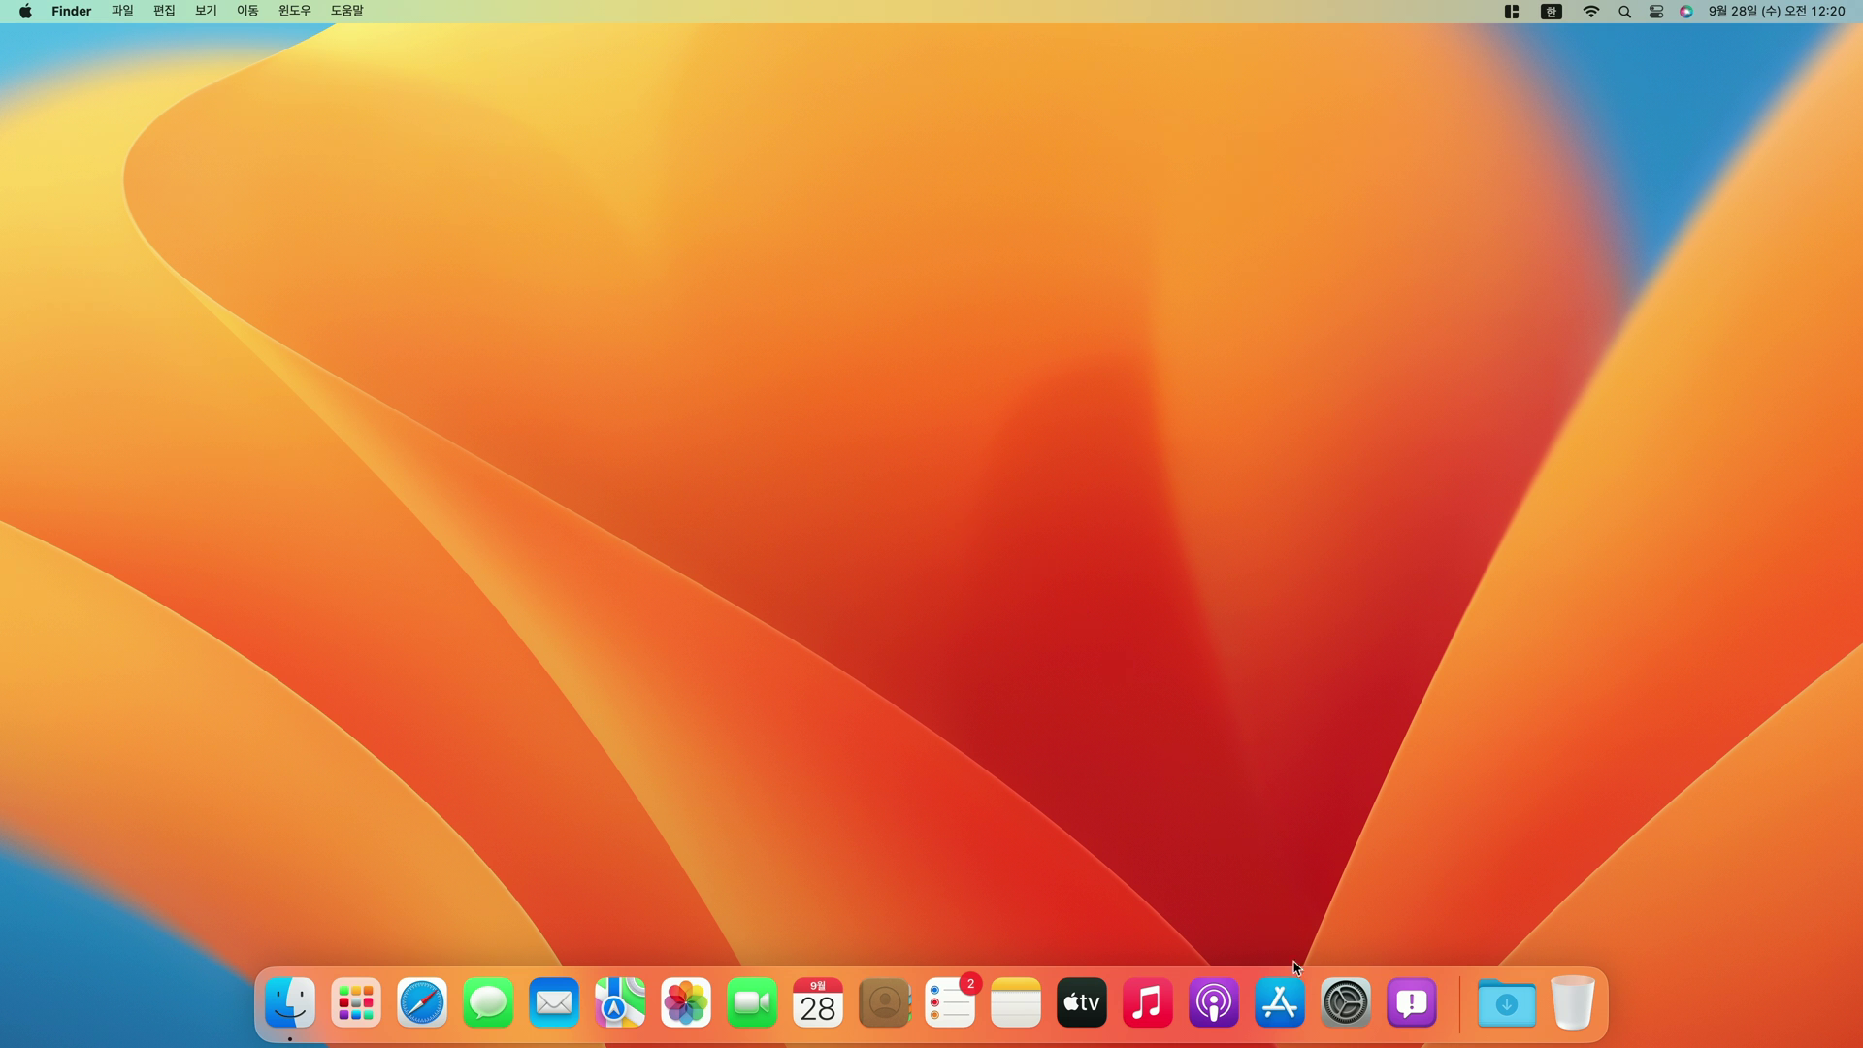
left_click(1344, 1009)
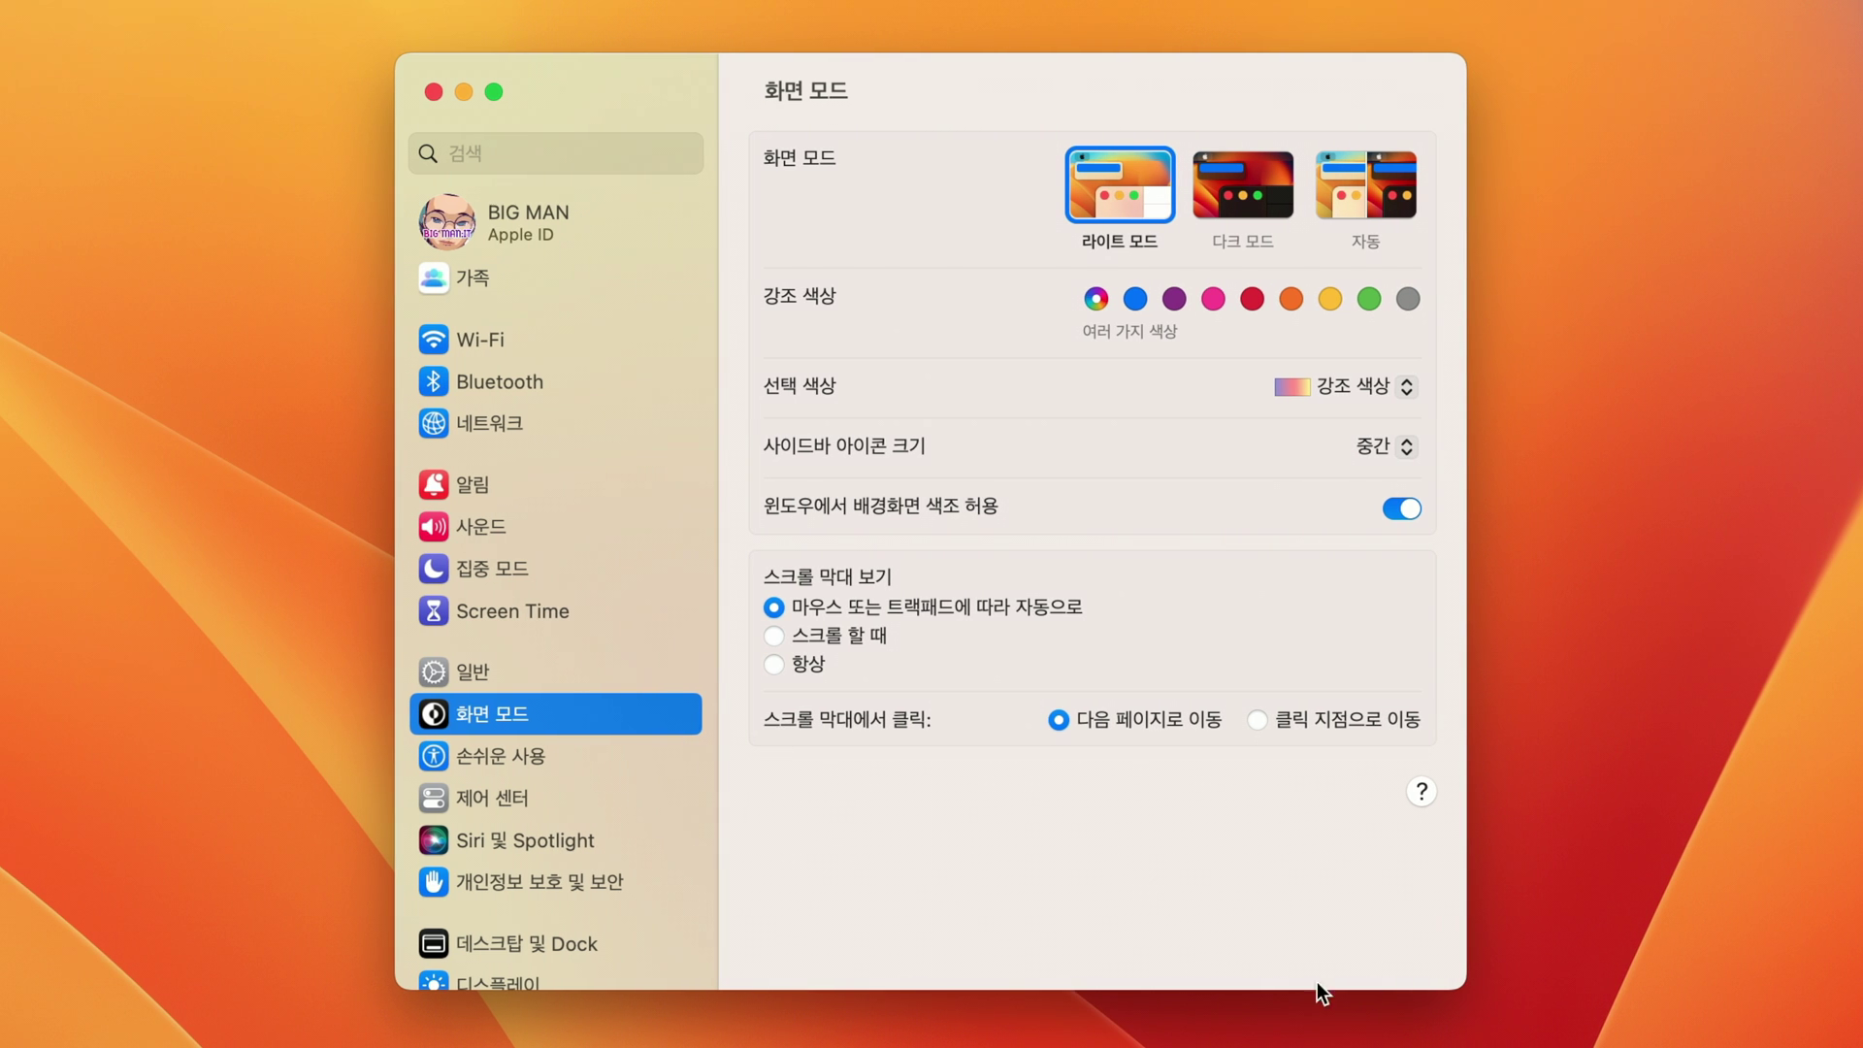
Open the Startup Disk settings under General, select Macintosh HD as startup system, and authorize the change with the account password
left_click(594, 674)
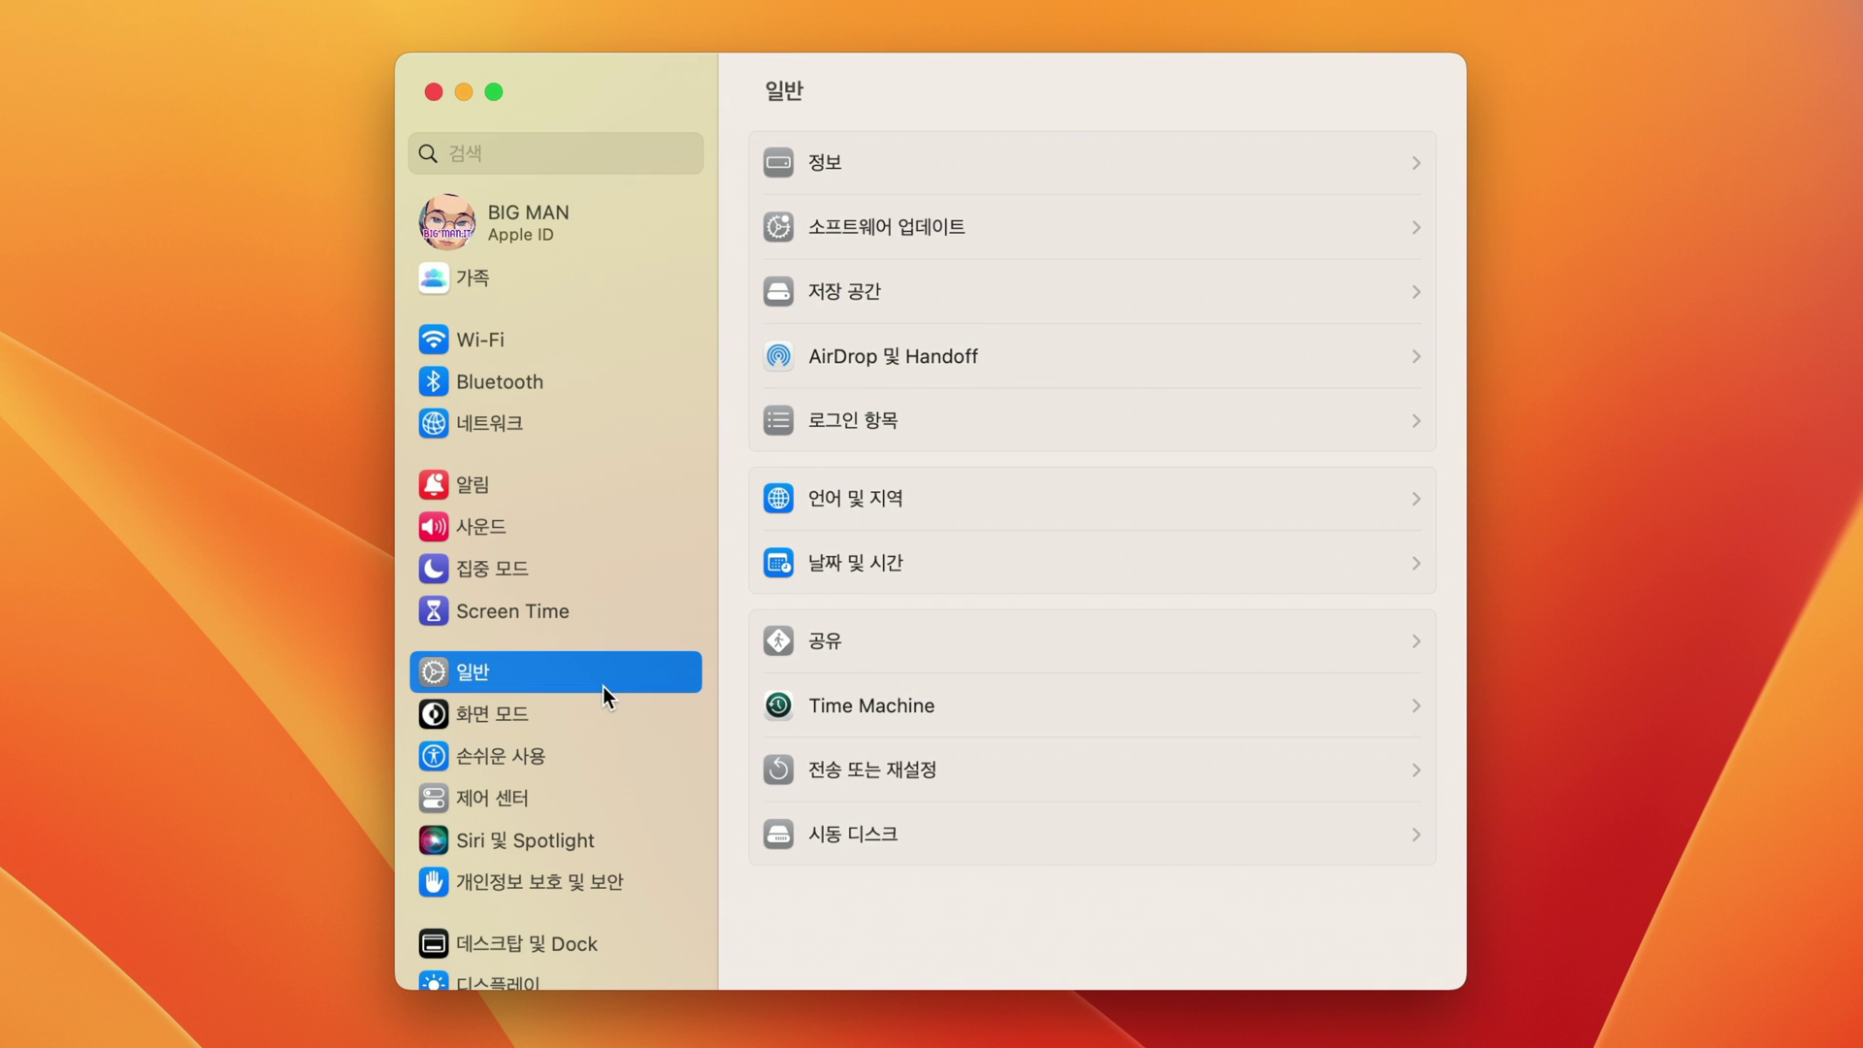
left_click(906, 836)
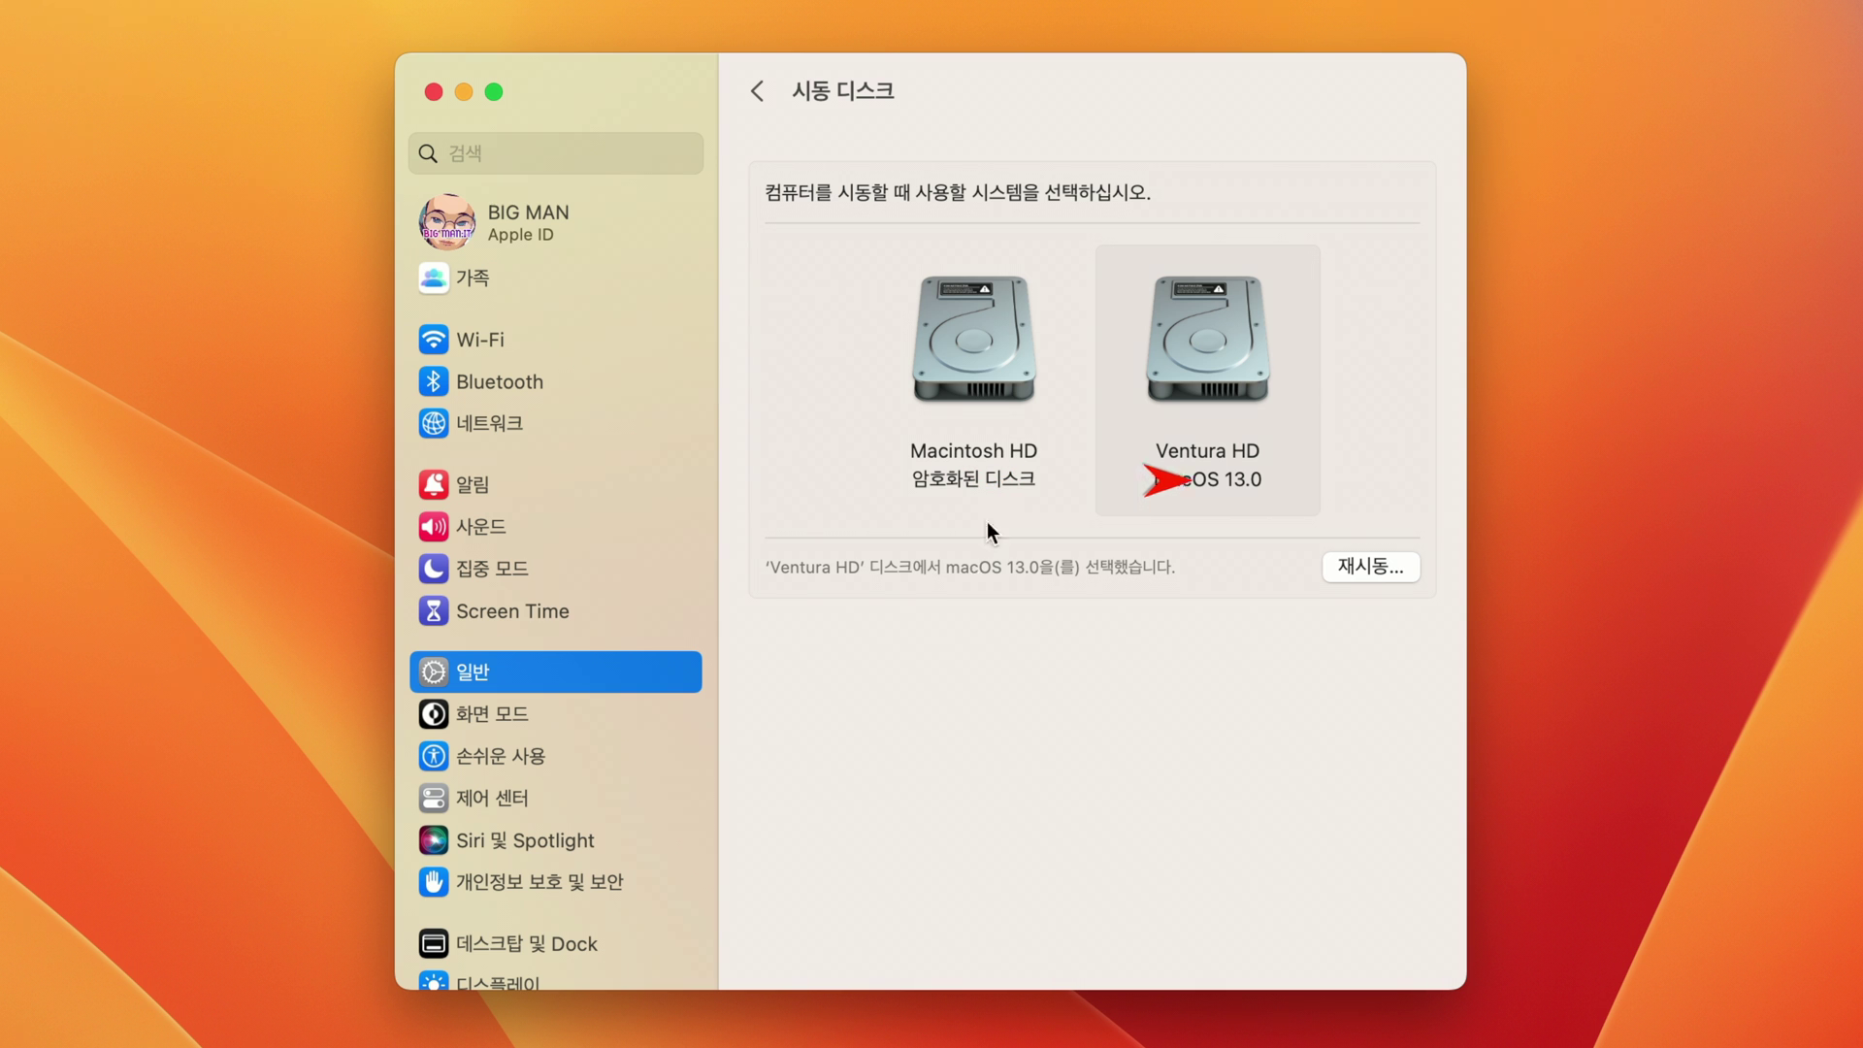
mouse_move(985, 476)
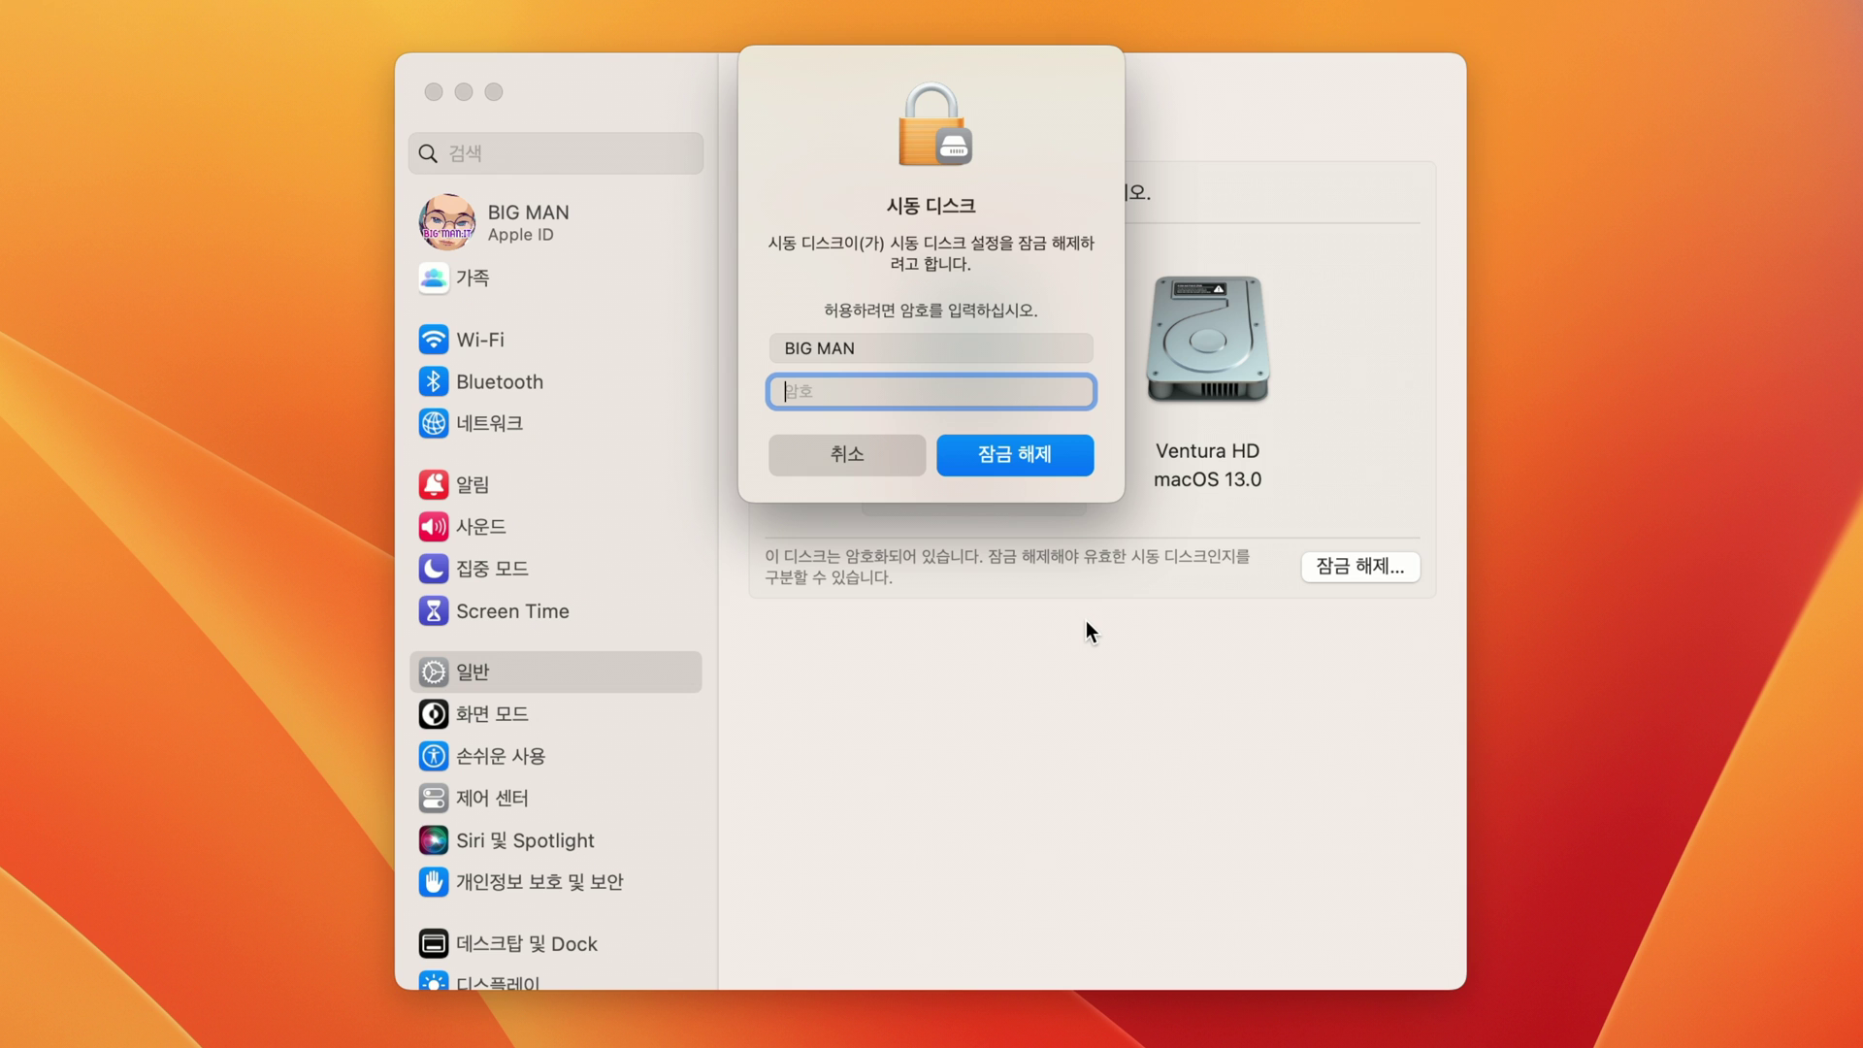
type("••••")
key("Return")
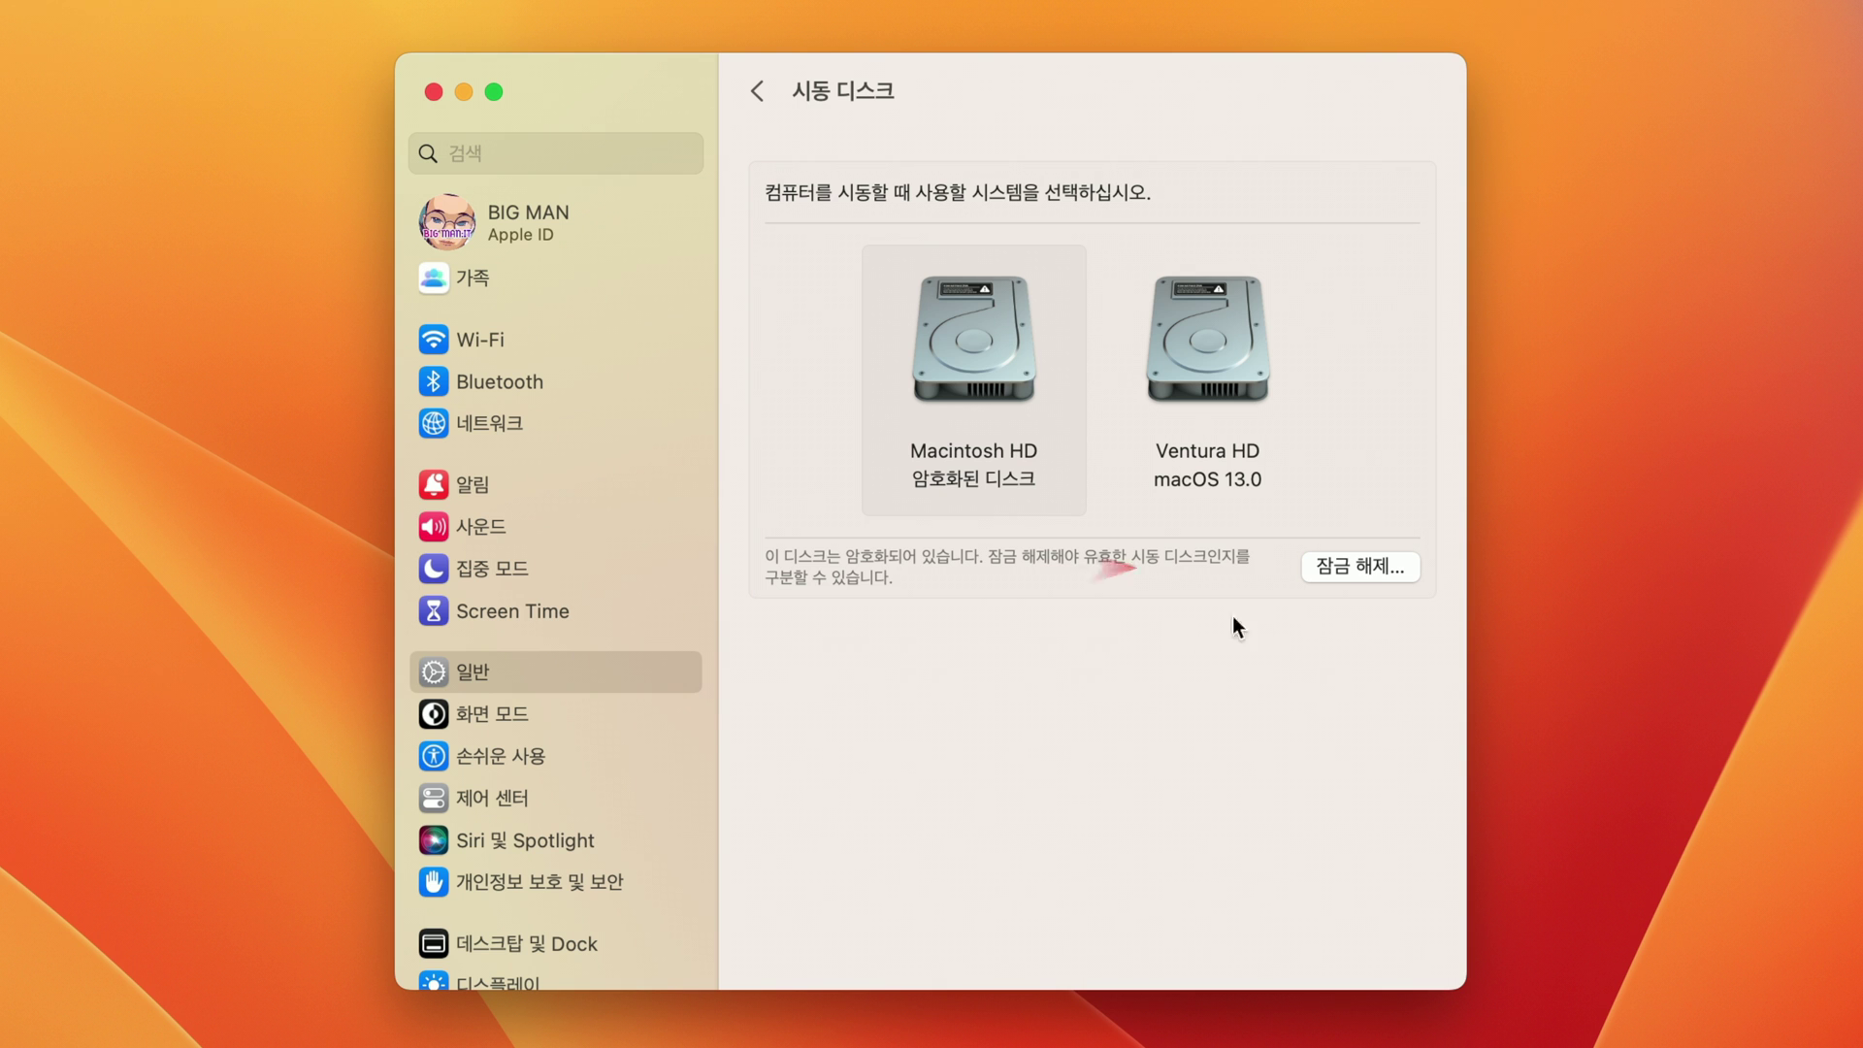
Unlock the encrypted Macintosh HD with its disk password and restart the computer from it
left_click(1327, 576)
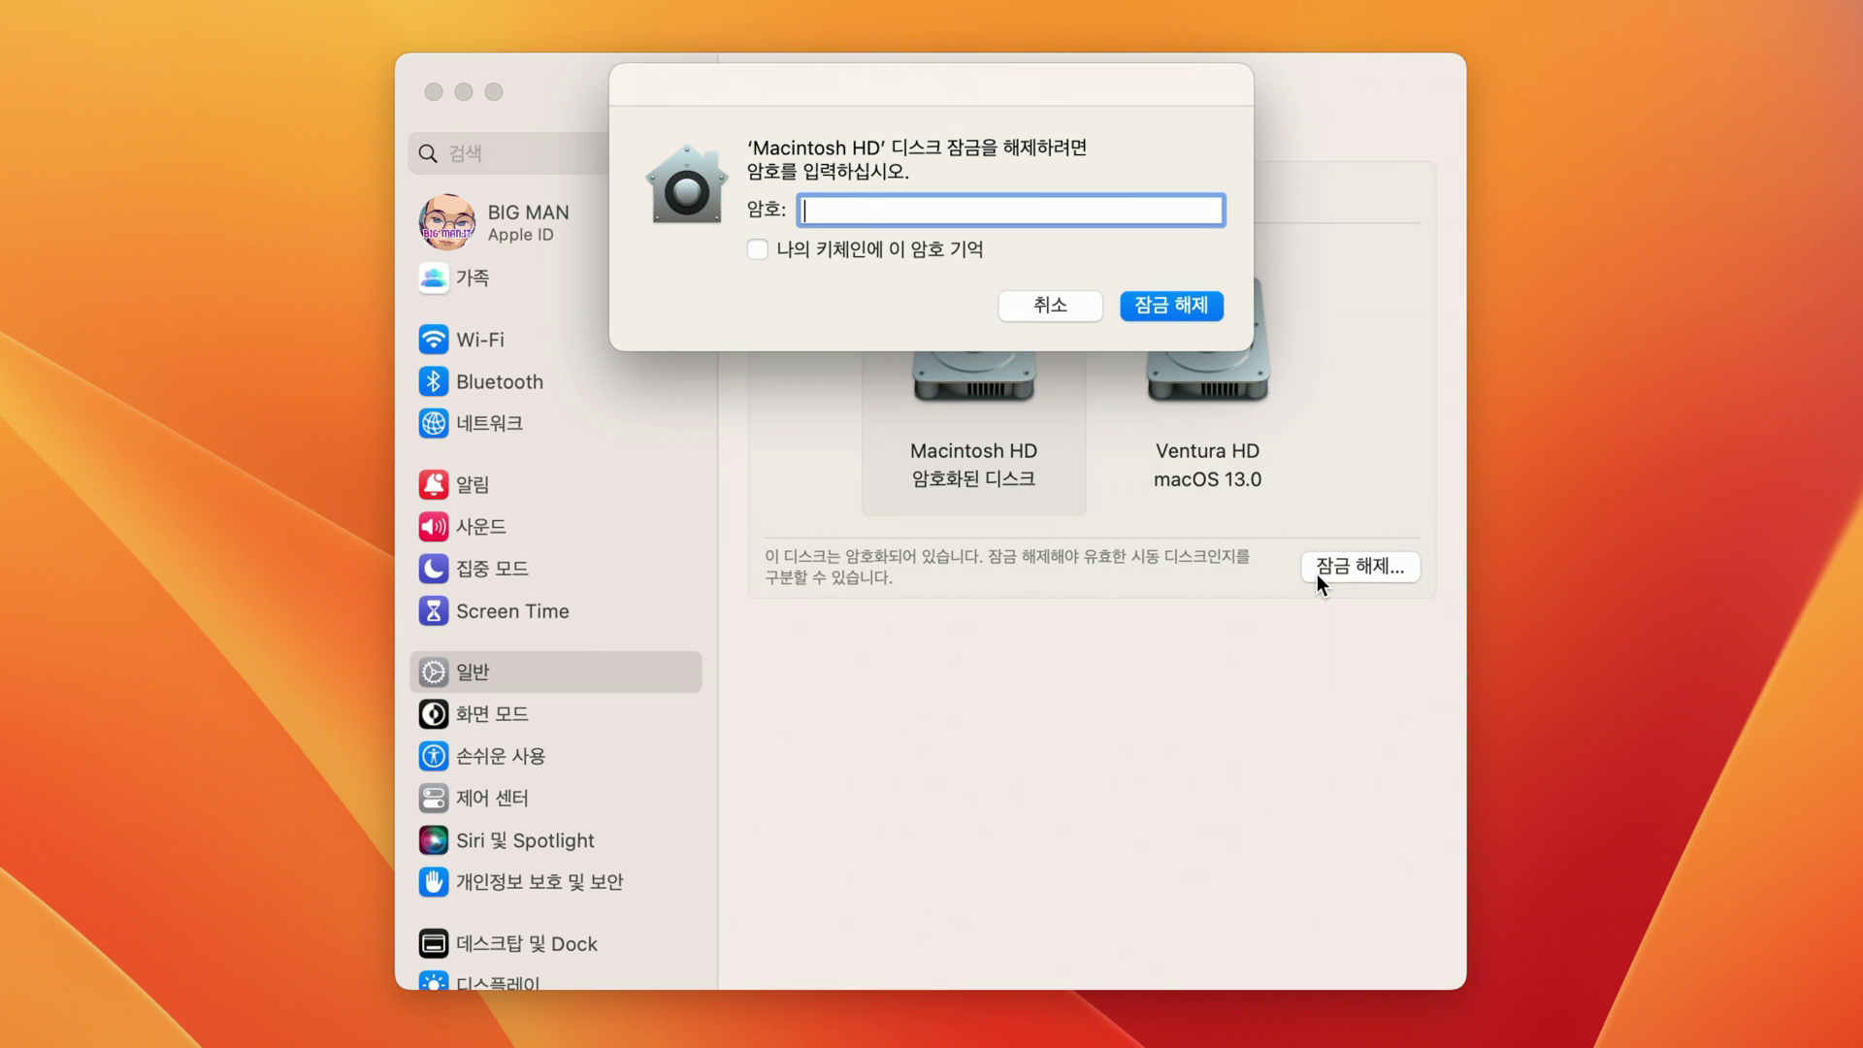
type("****")
left_click(1178, 306)
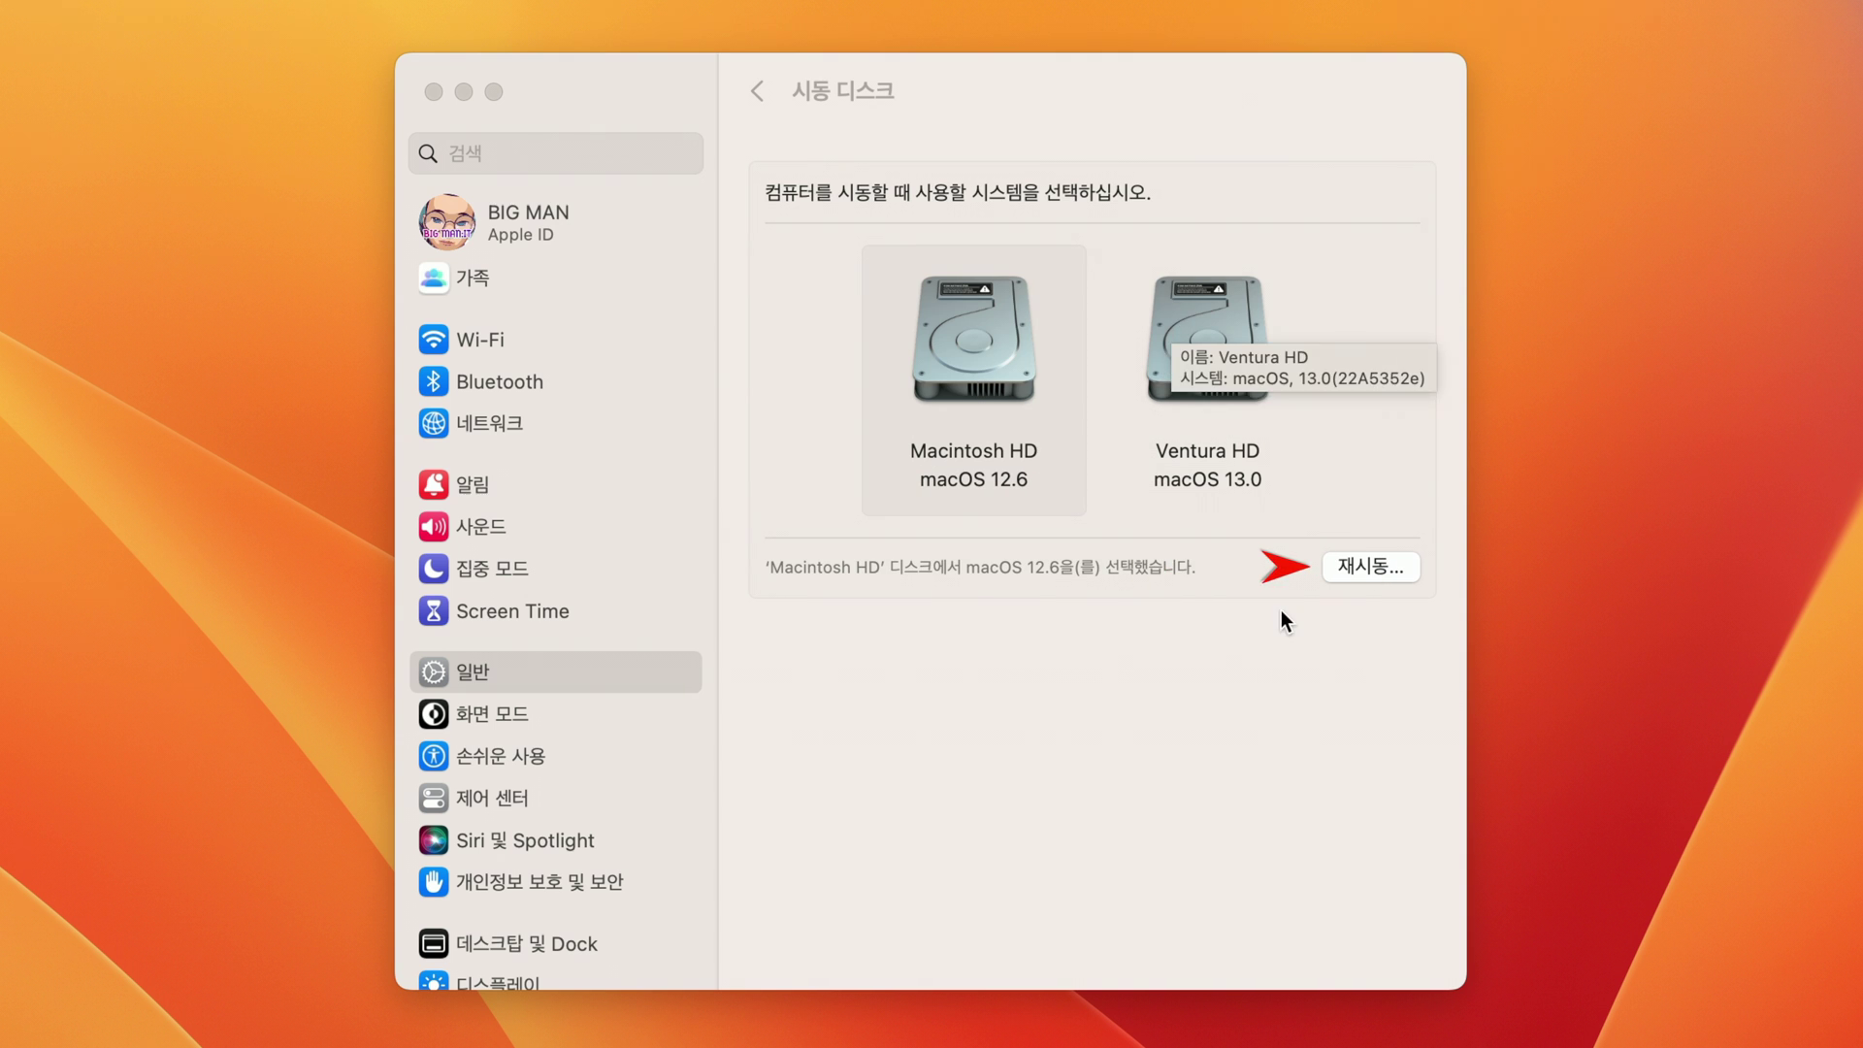
left_click(1366, 567)
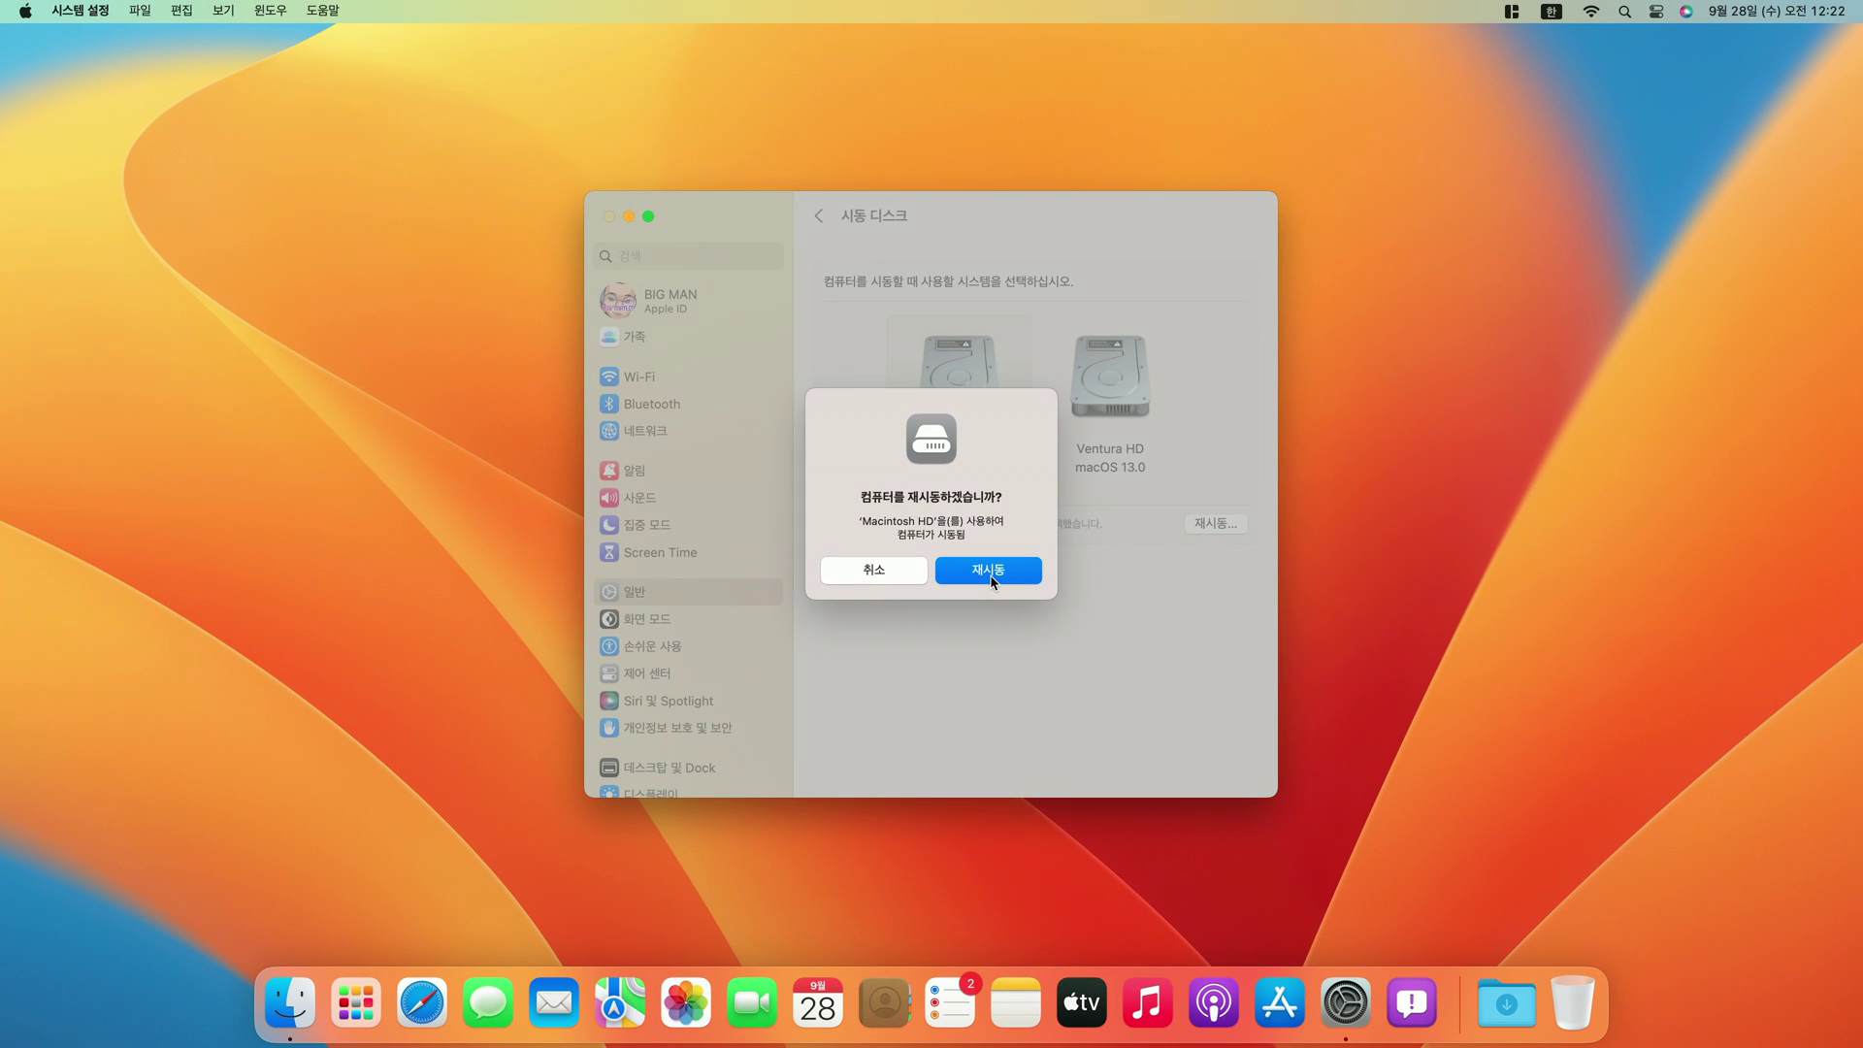
left_click(991, 578)
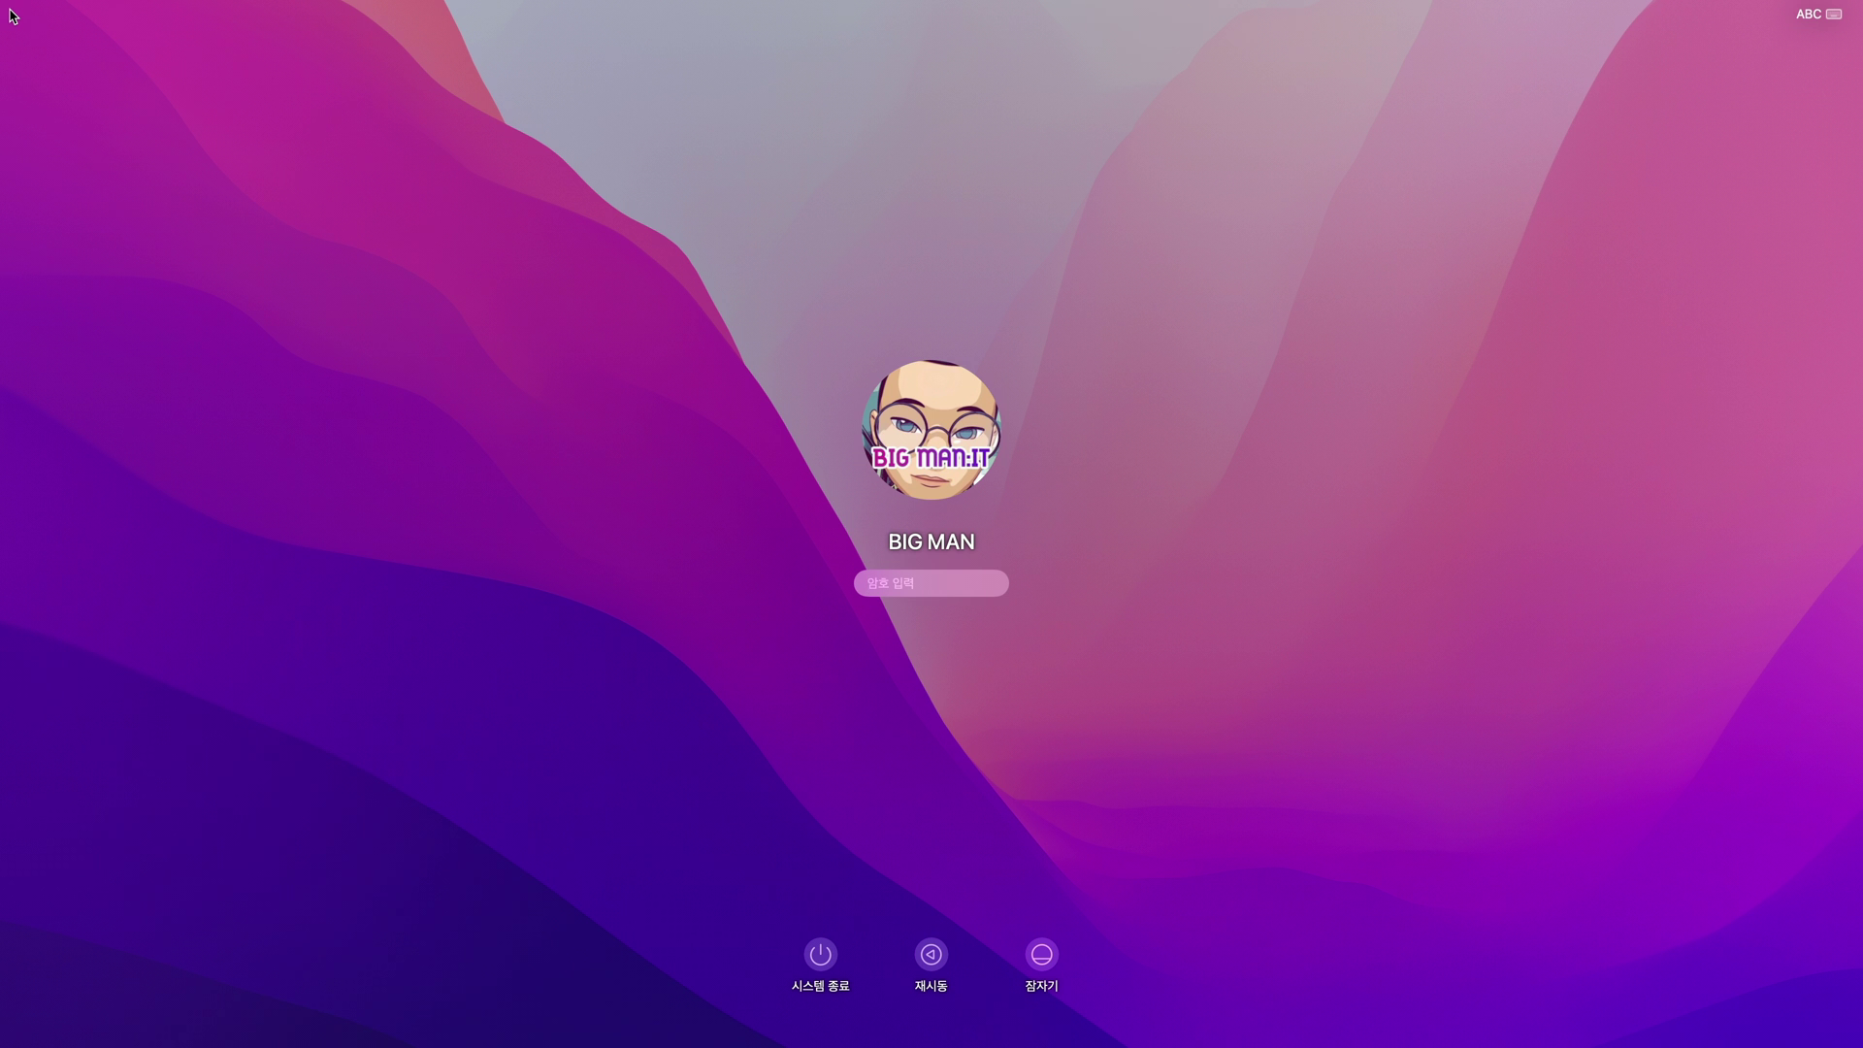
Log in to macOS Monterey with the account password and cancel the unlock request for the Ventura HD - Data disk
type("****")
key("Return")
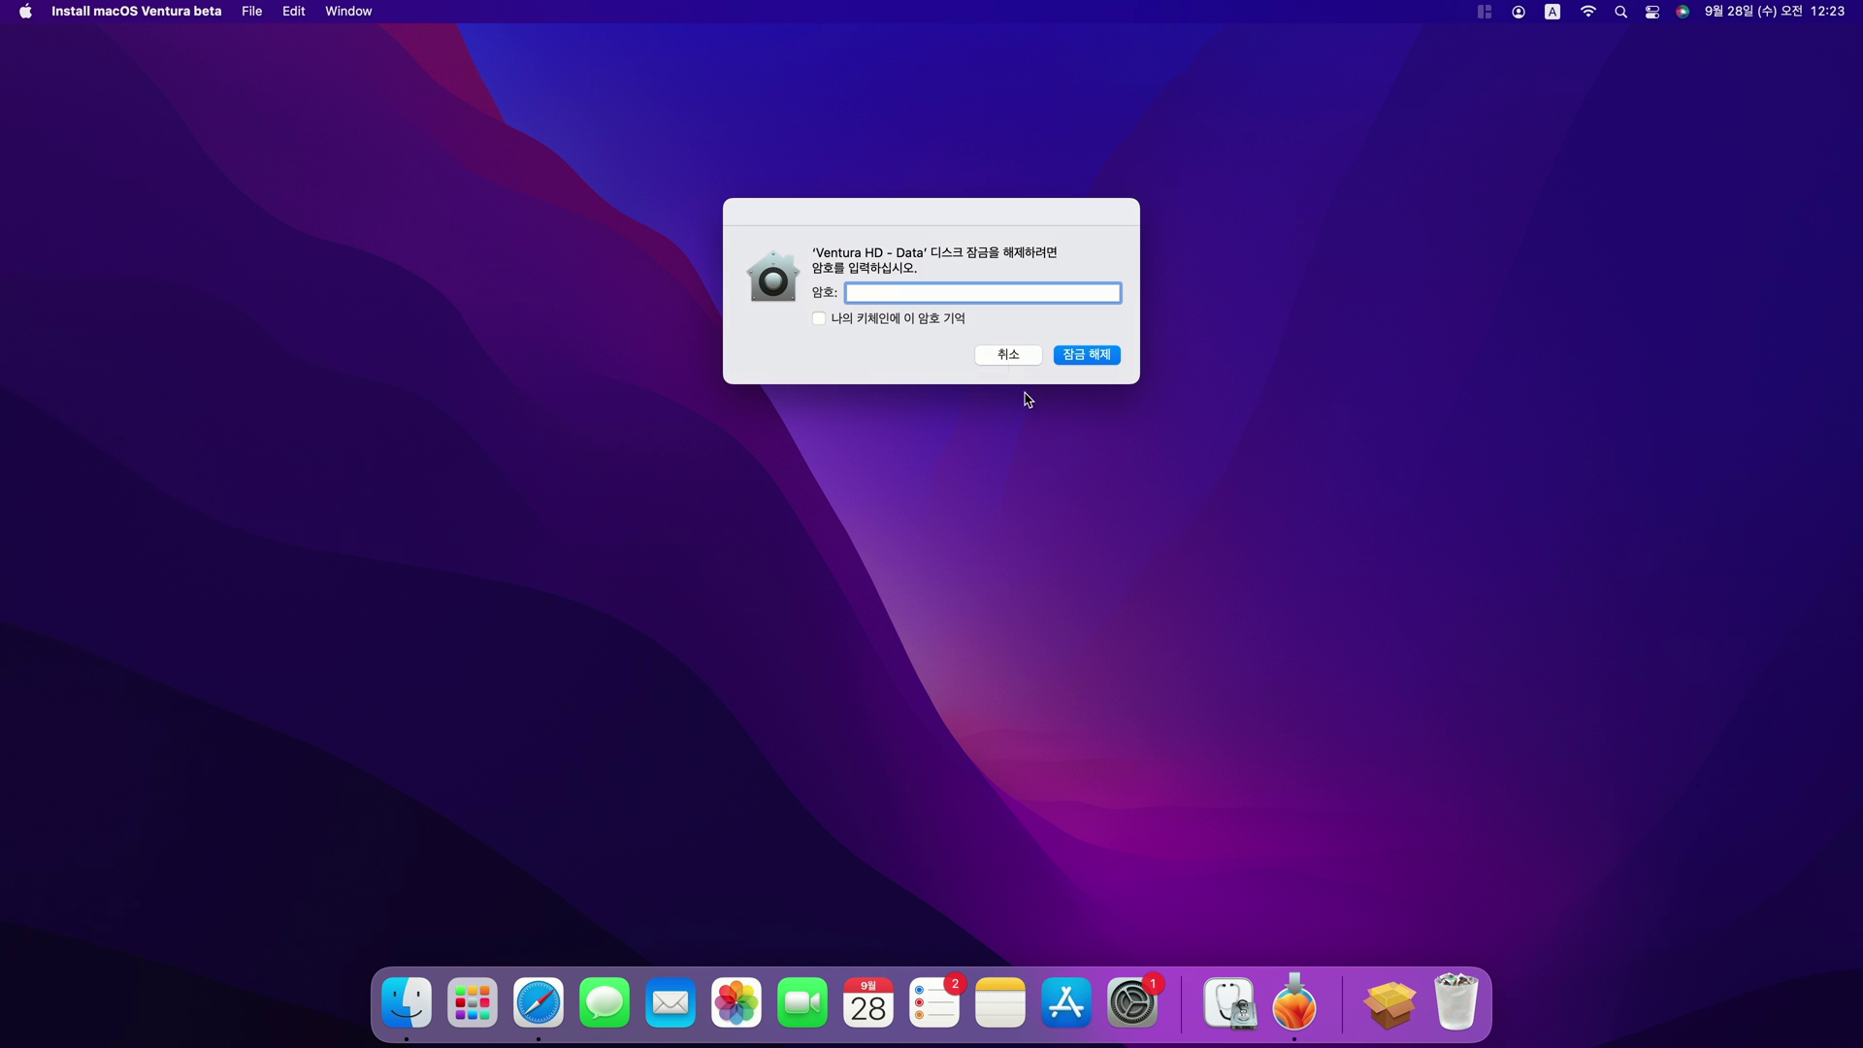
left_click(1007, 356)
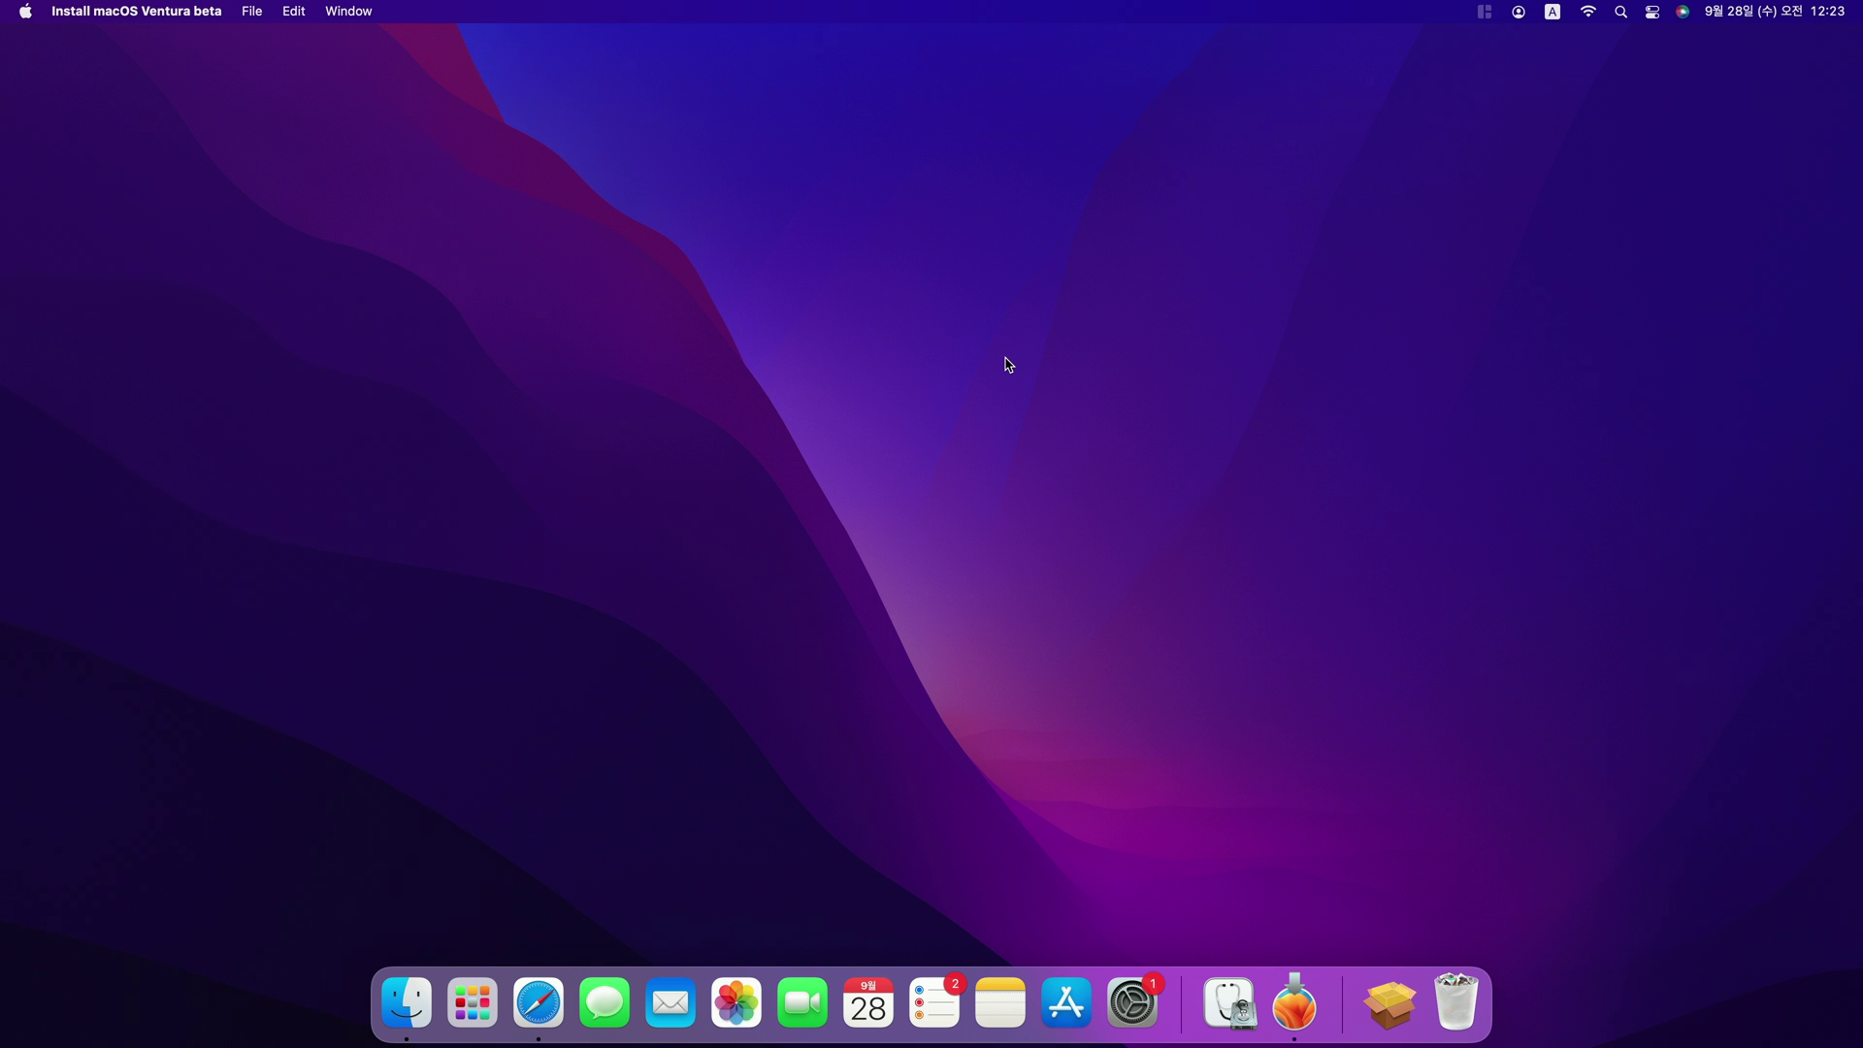
left_click(906, 562)
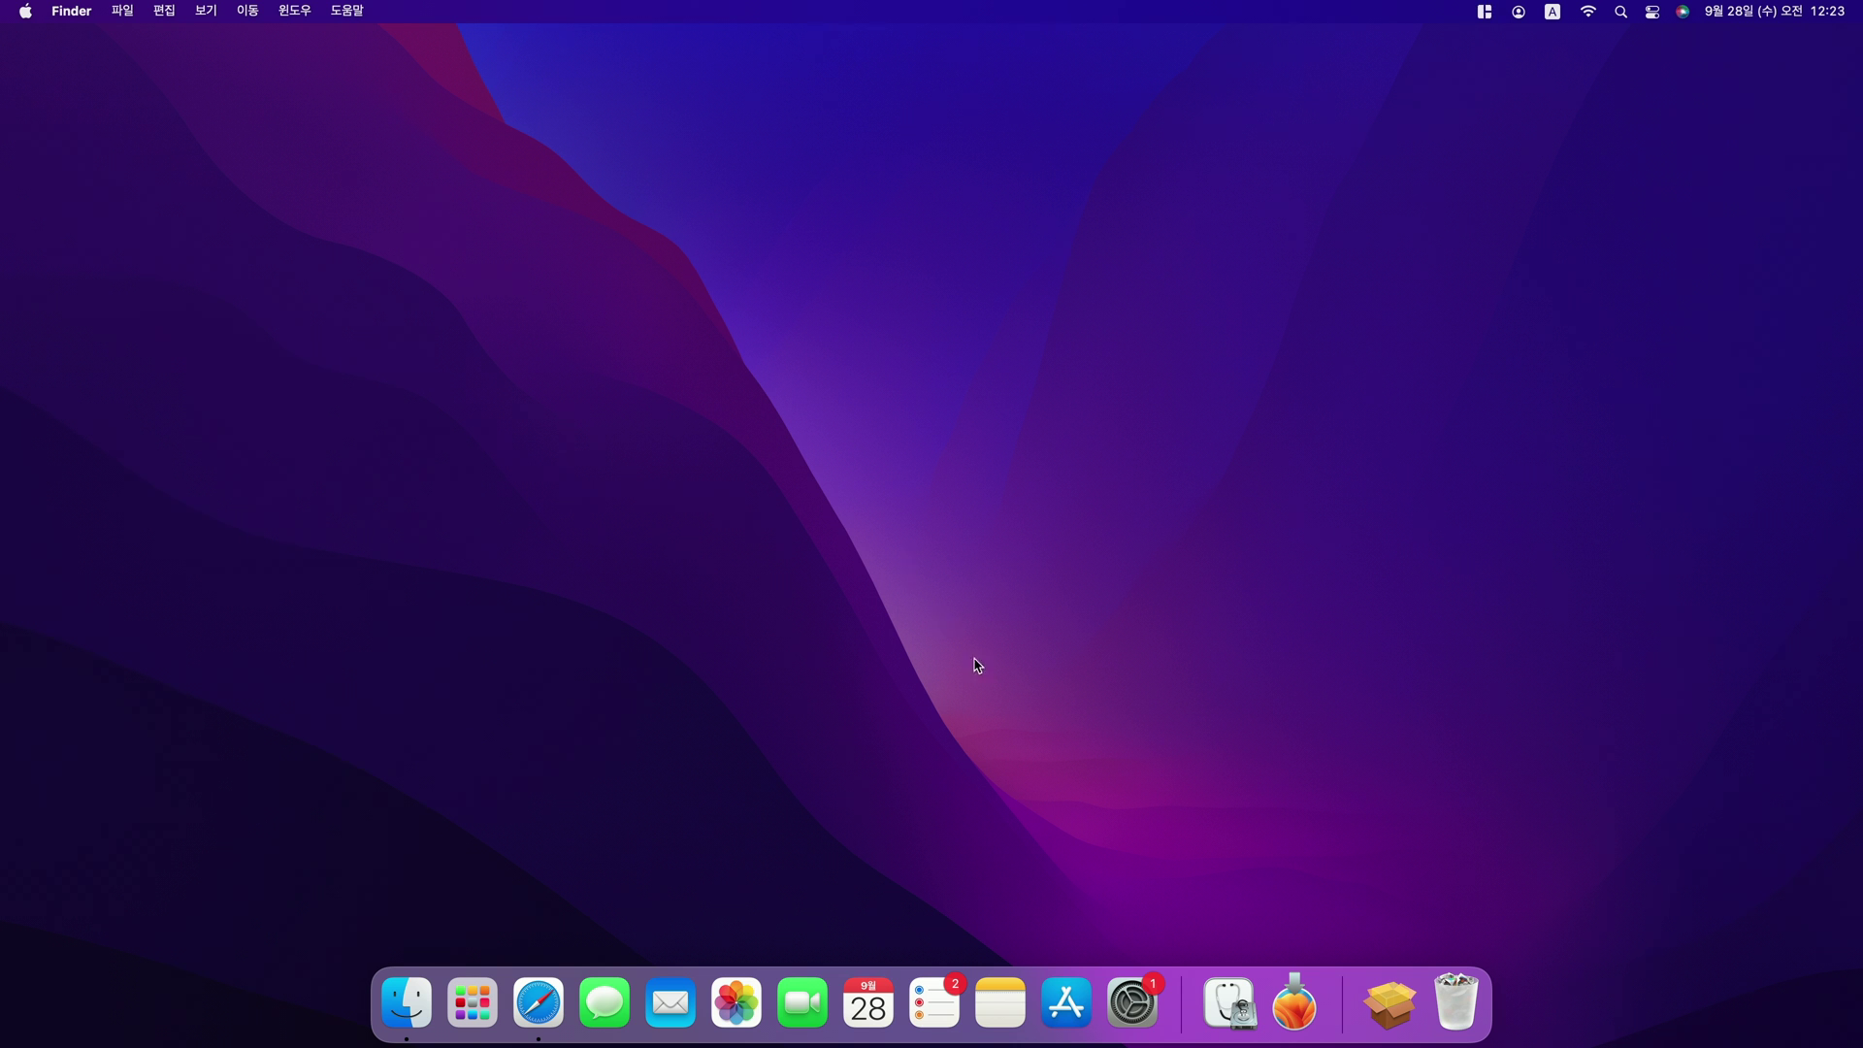
Open the Startup Disk pane in System Preferences and unlock it for changes with the account password
left_click(1151, 1016)
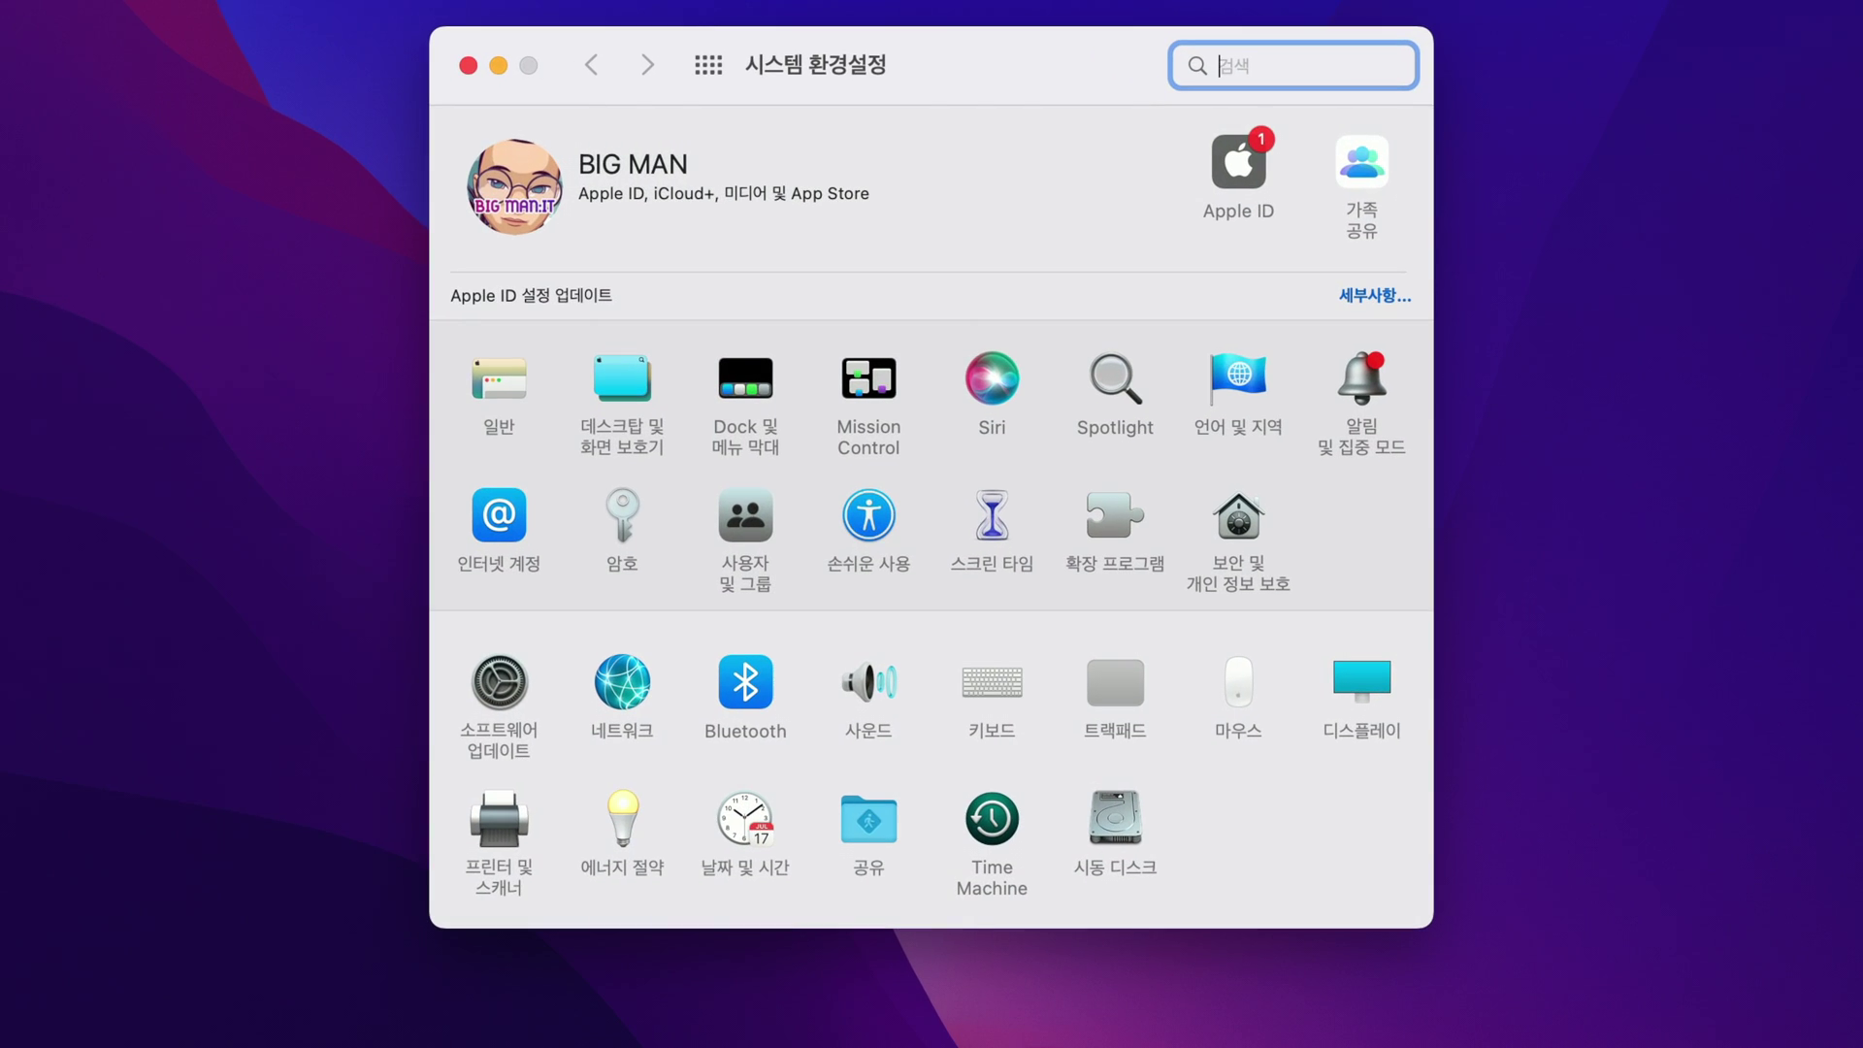
left_click(1115, 839)
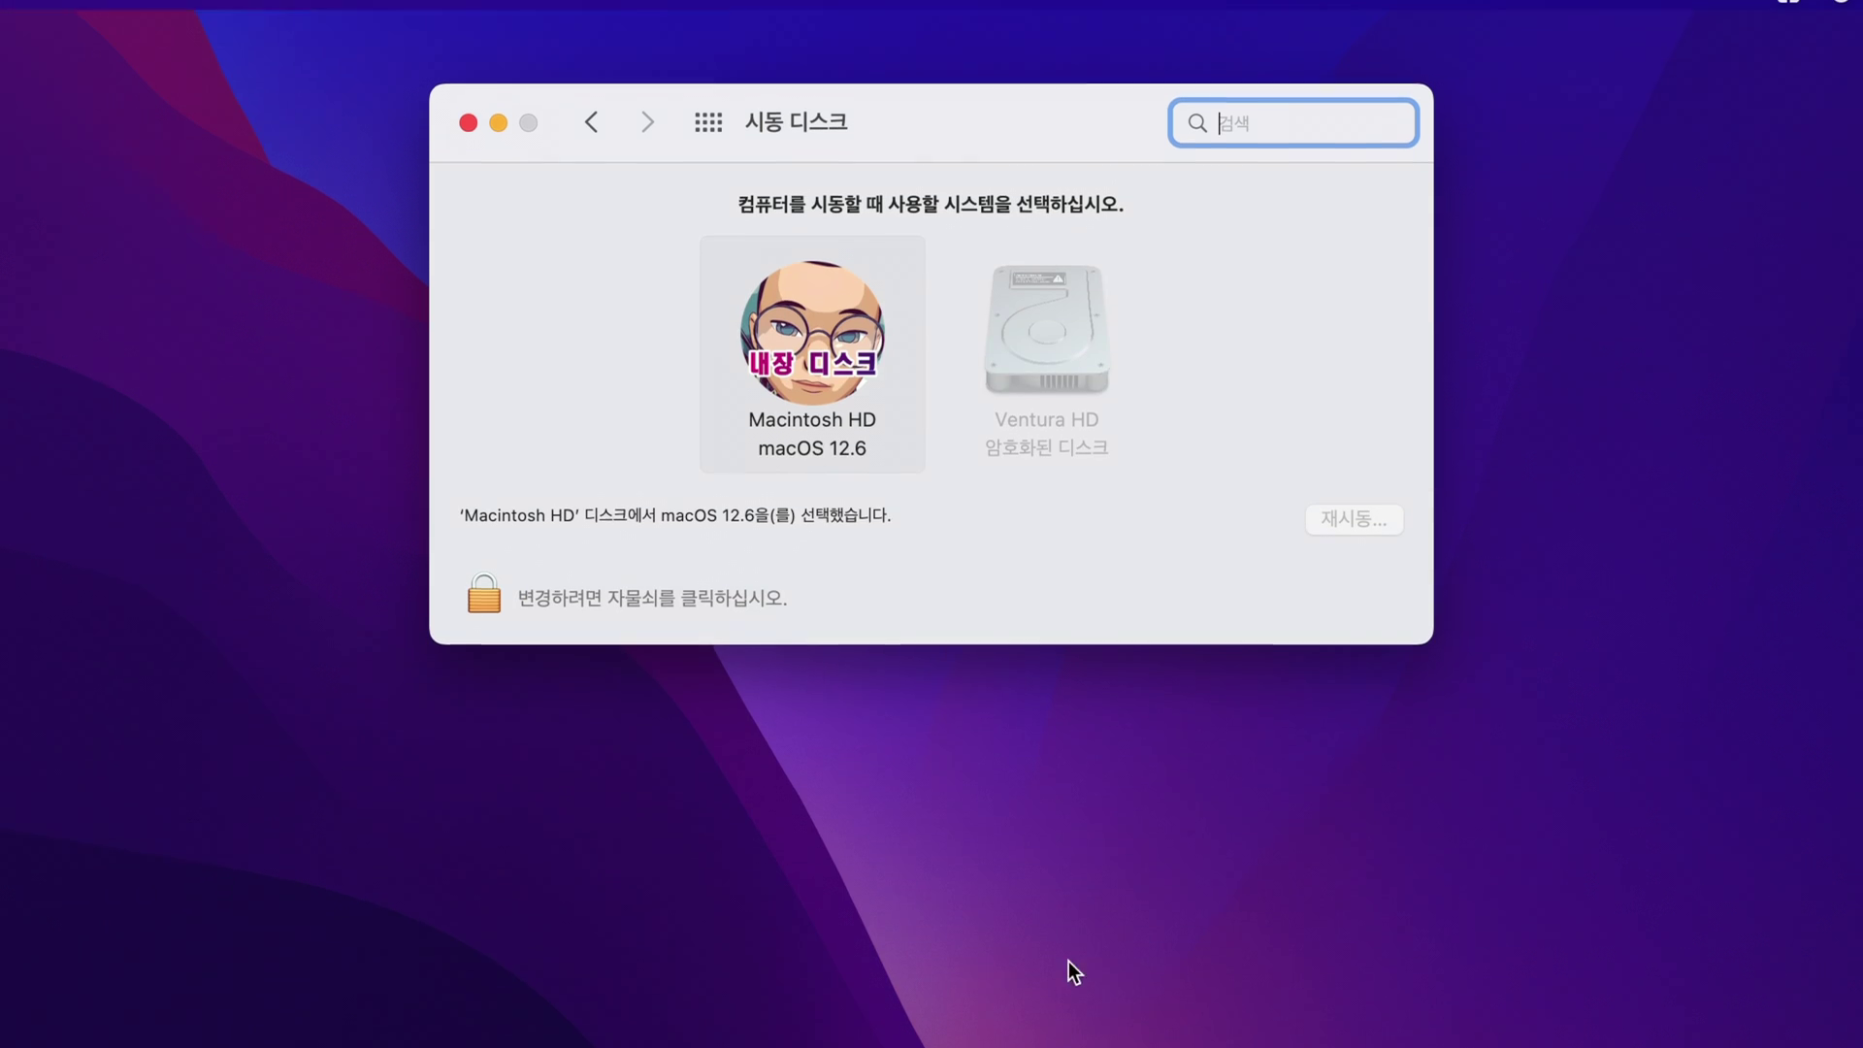
left_click(486, 628)
type("****")
left_click(1017, 610)
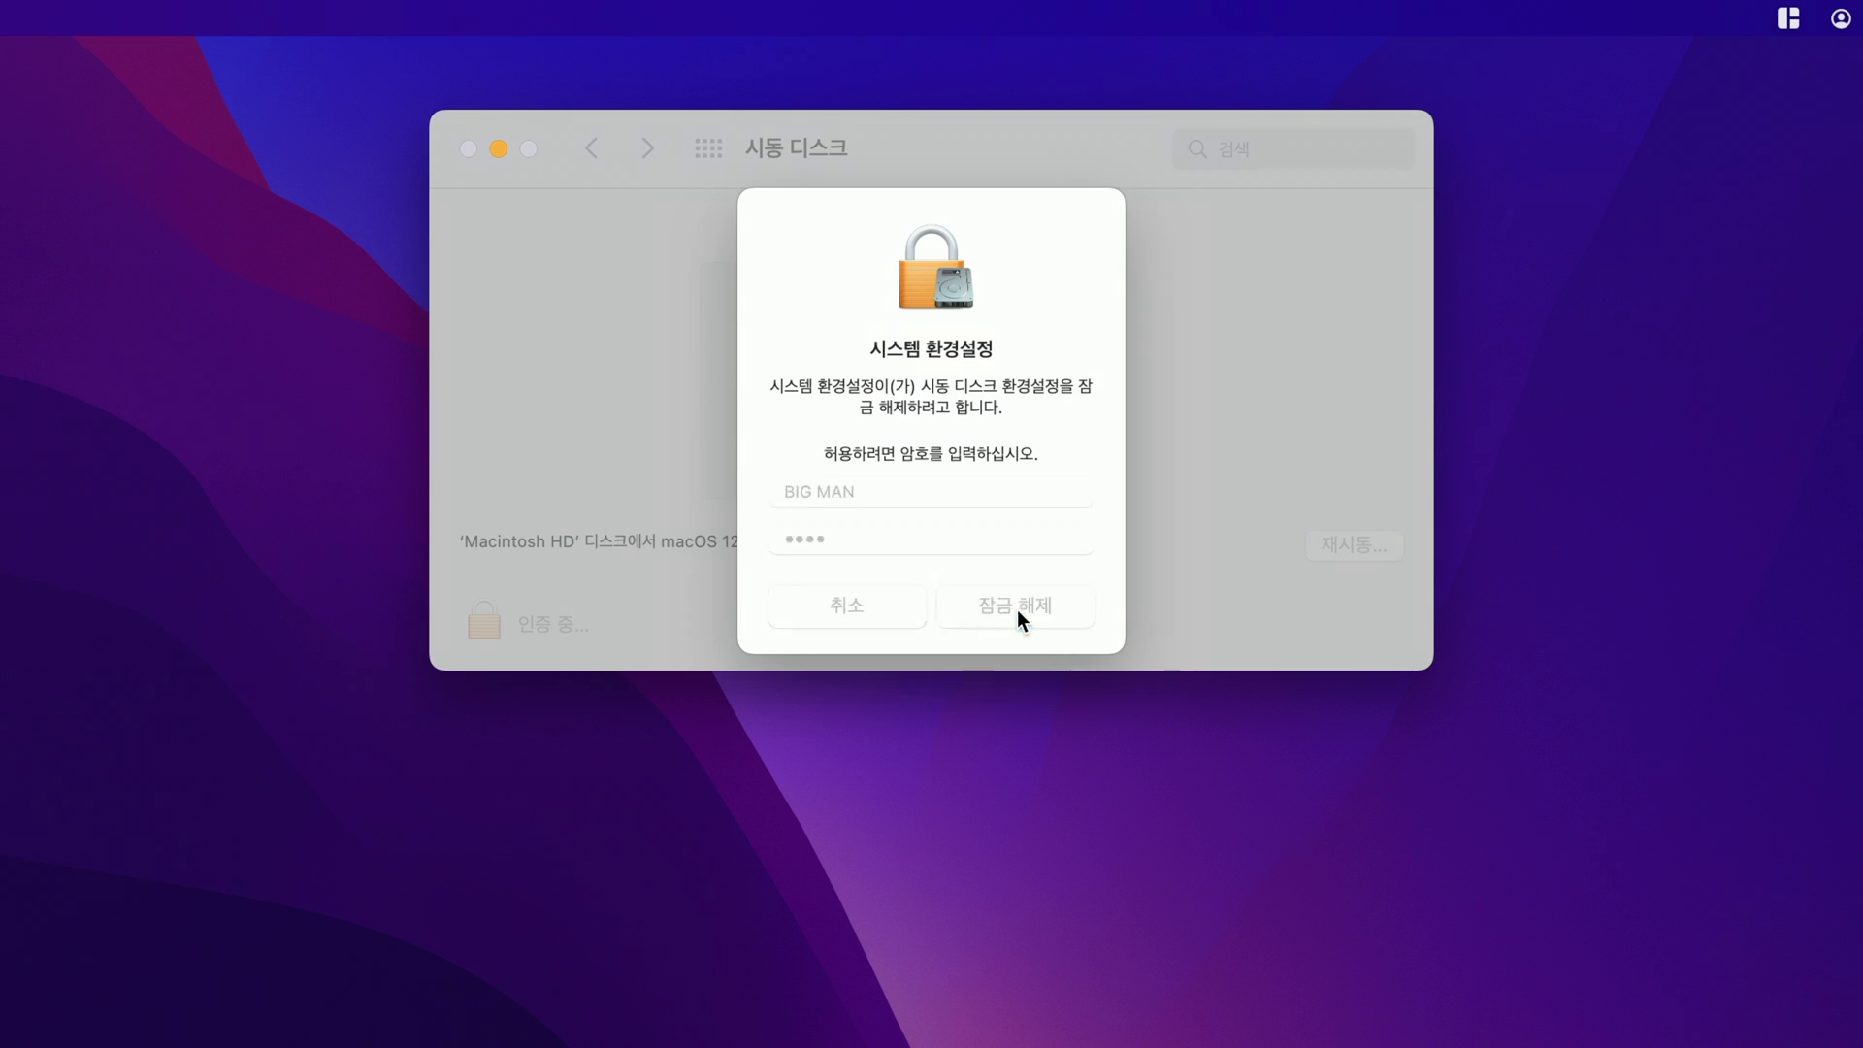
Select Ventura HD as the startup system, unlock it with its disk password, and restart the computer from it
left_click(1052, 380)
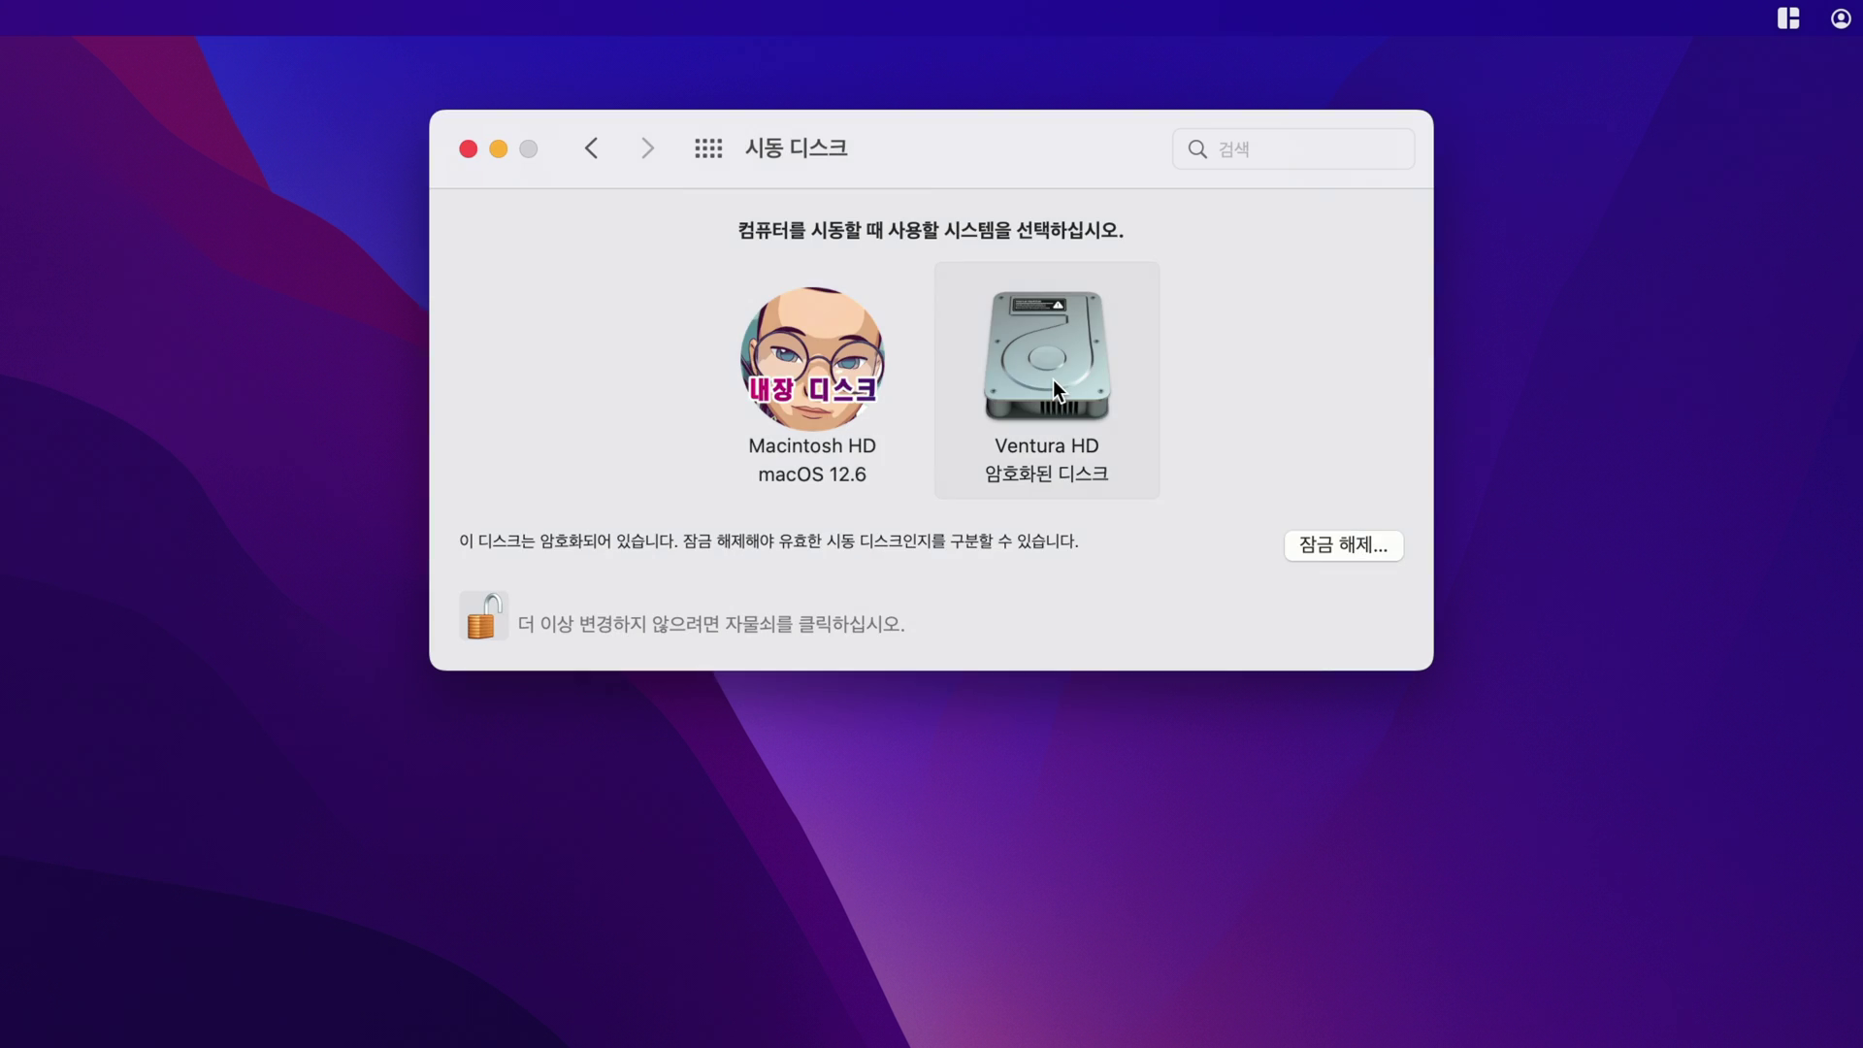
left_click(1348, 550)
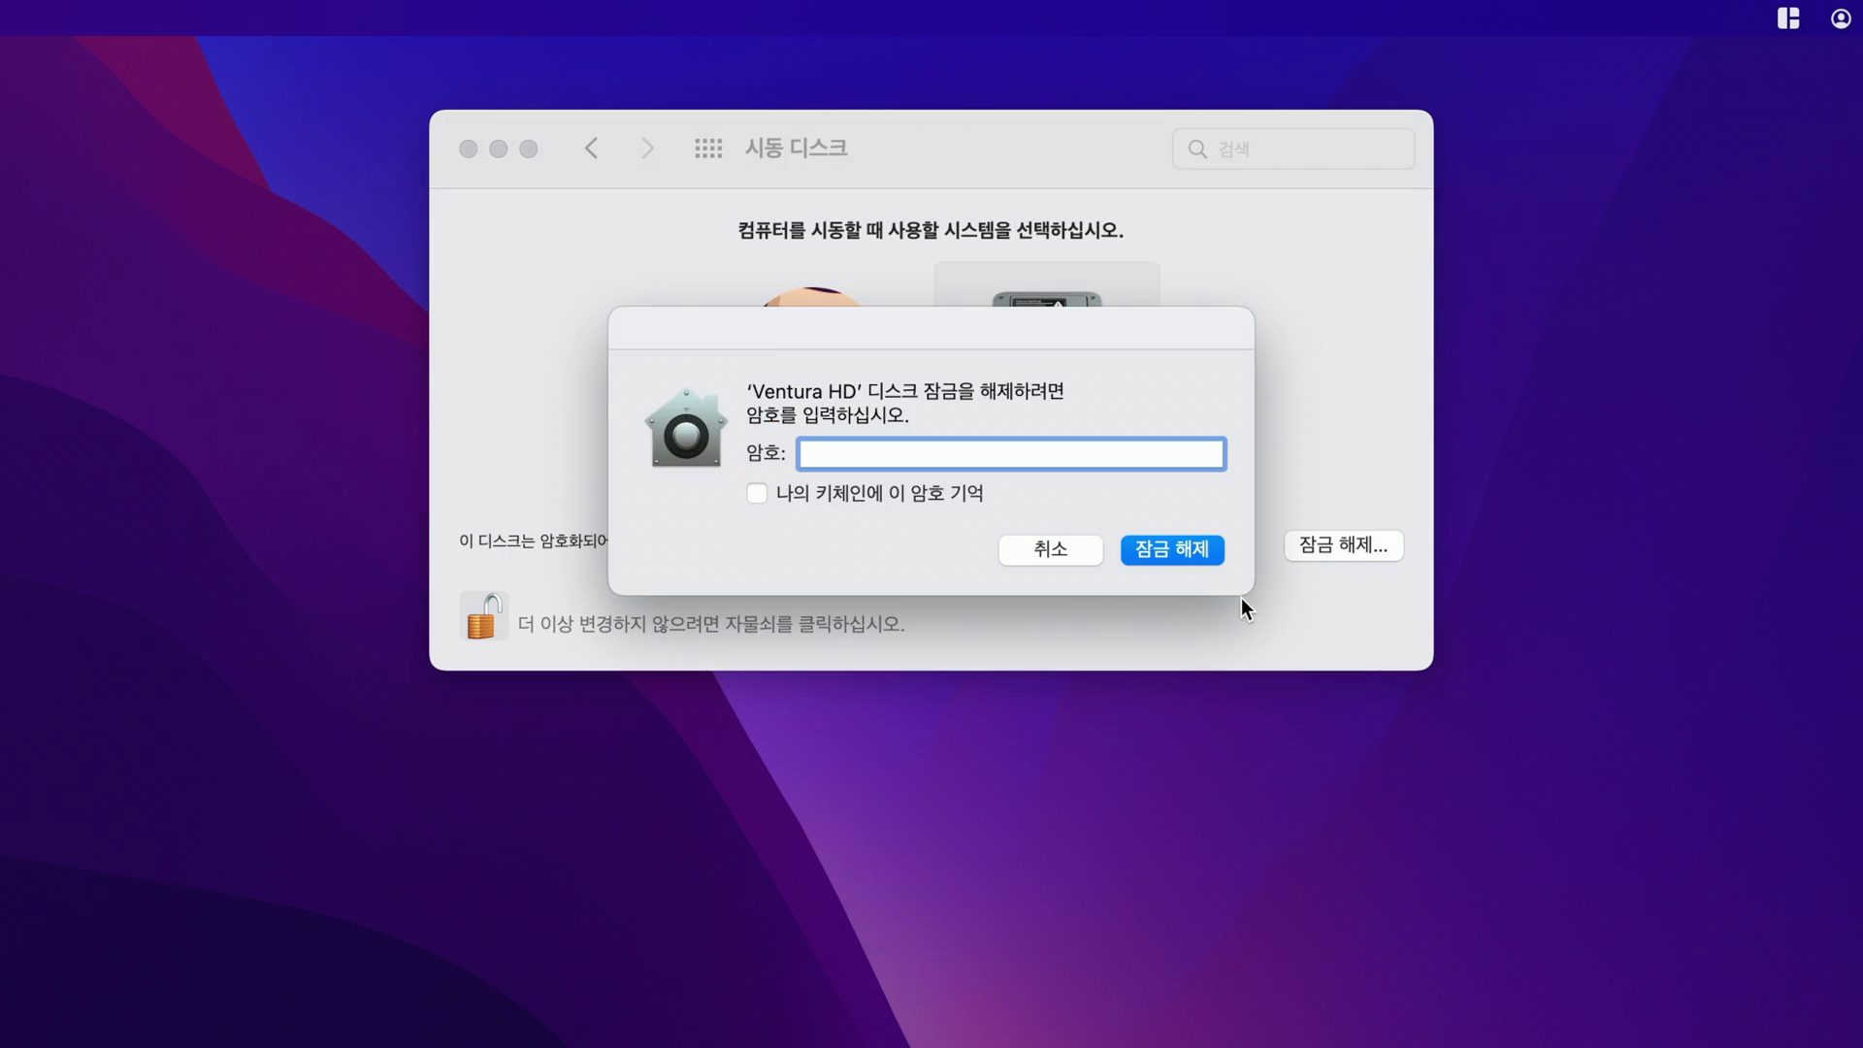
type("****")
left_click(1174, 550)
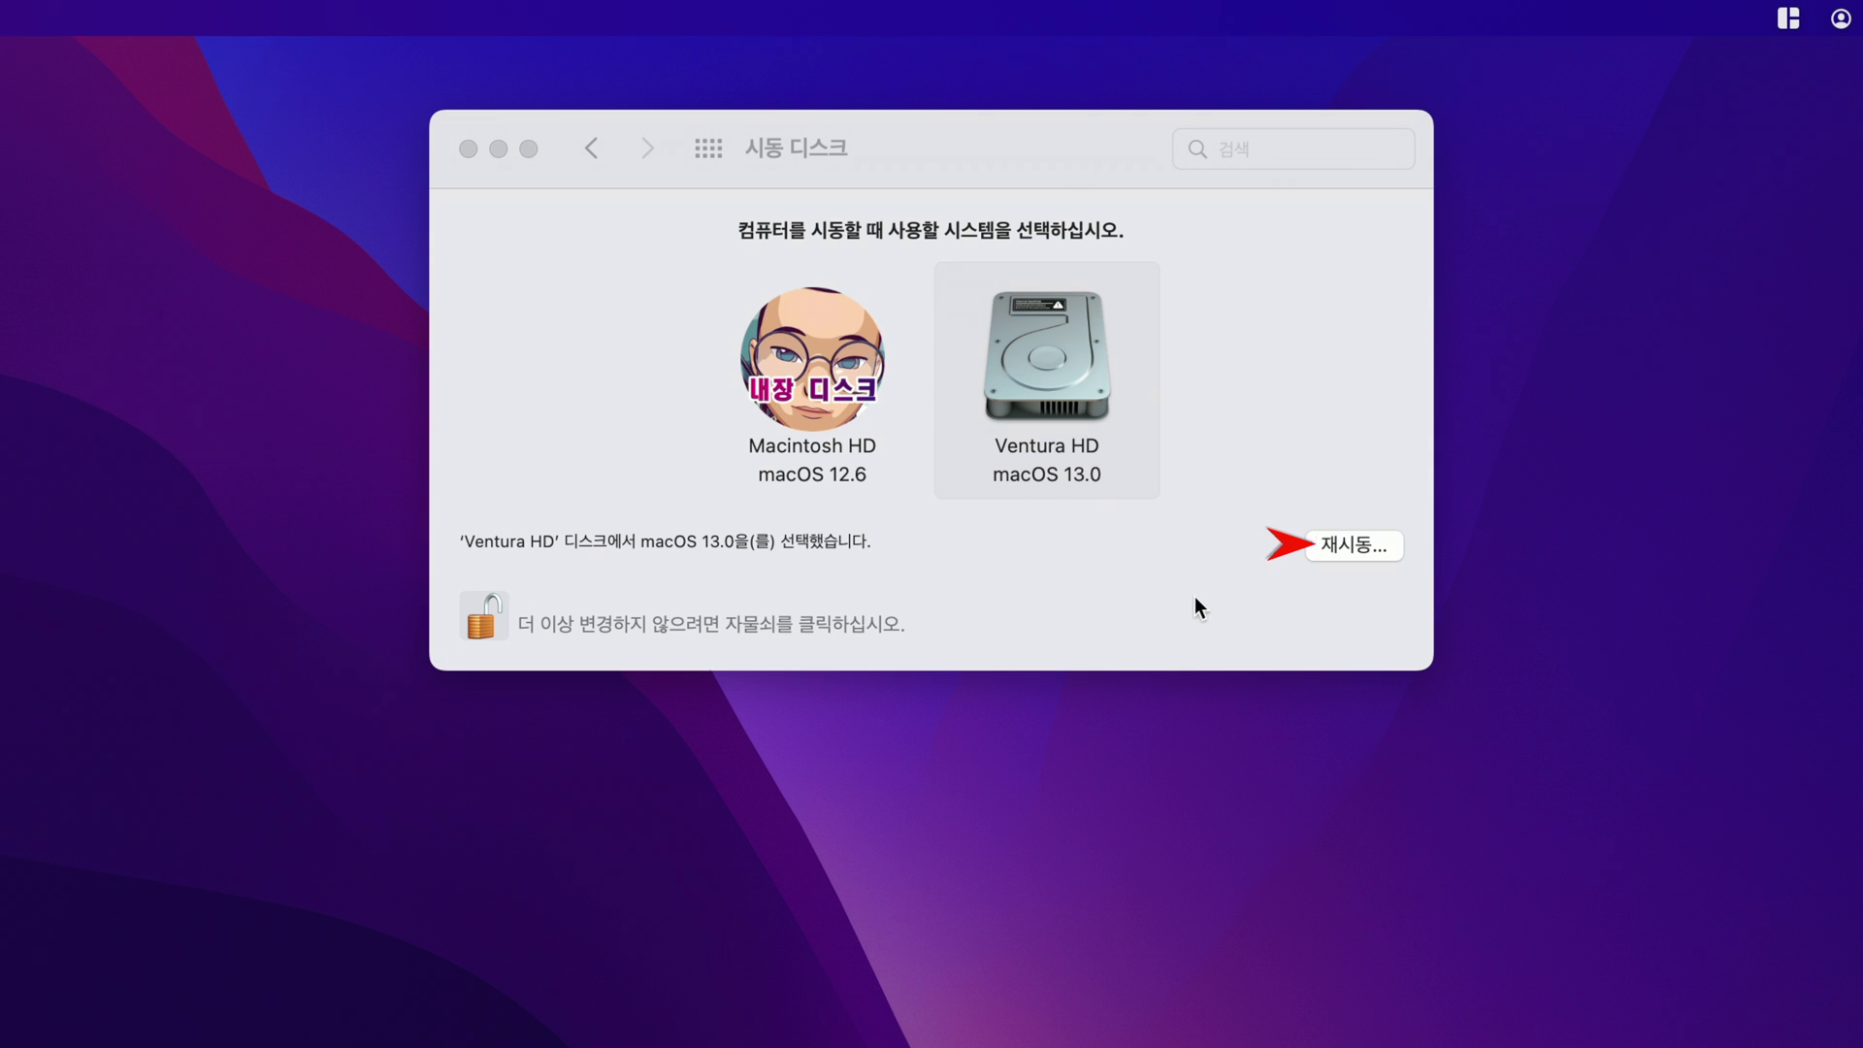
left_click(1353, 551)
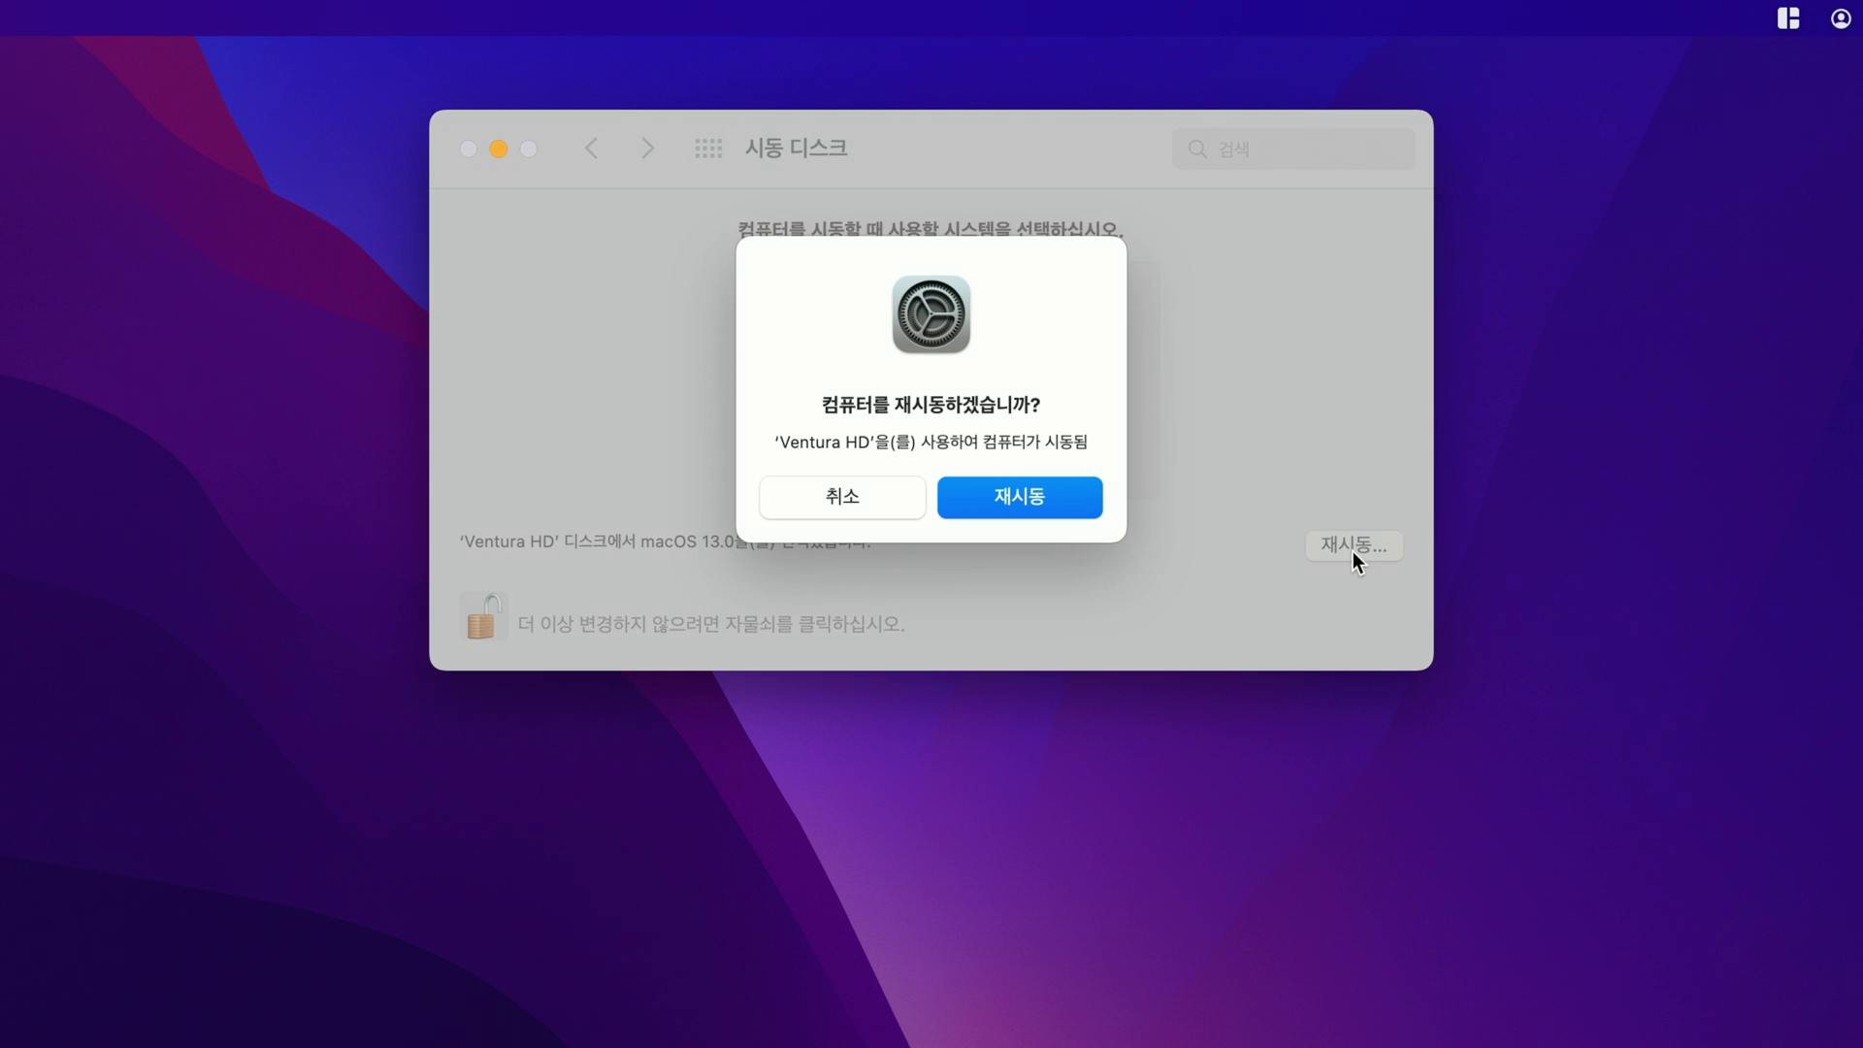
left_click(1029, 508)
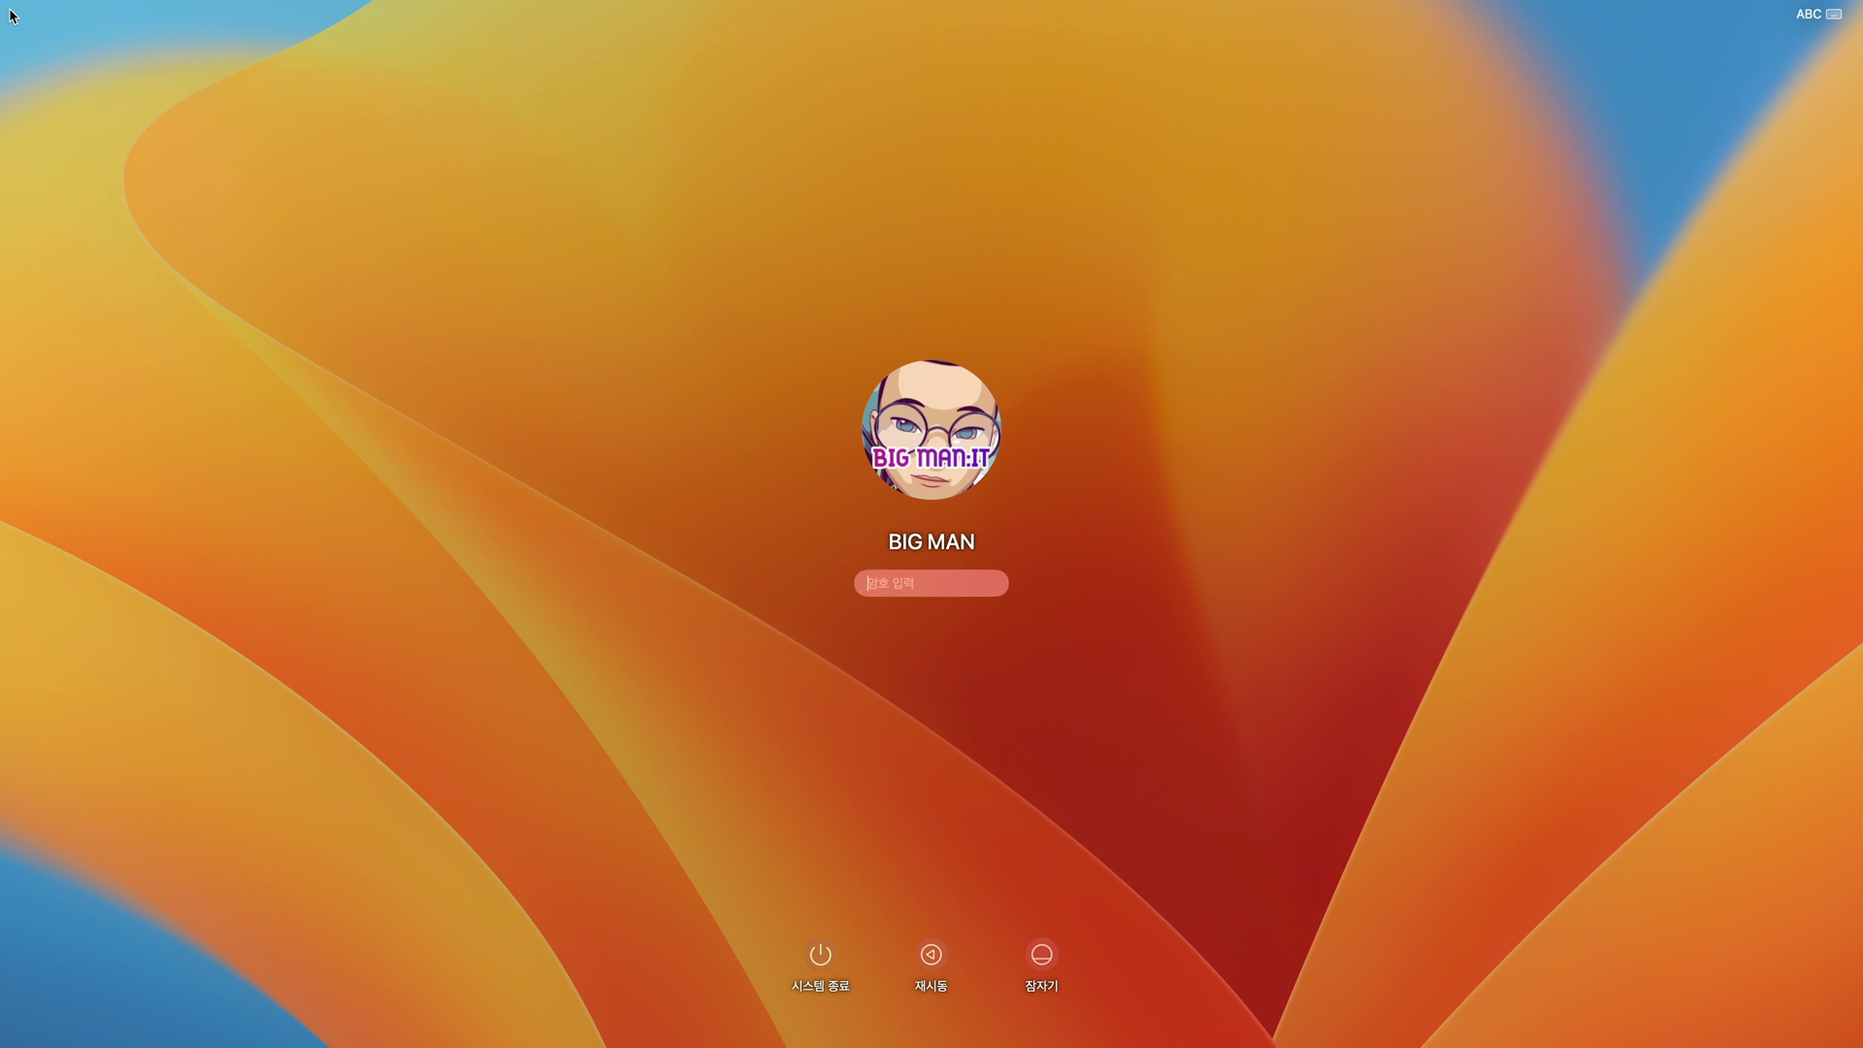
Log in to macOS Ventura with the account password and show the About This Mac information
type("****")
key("Return")
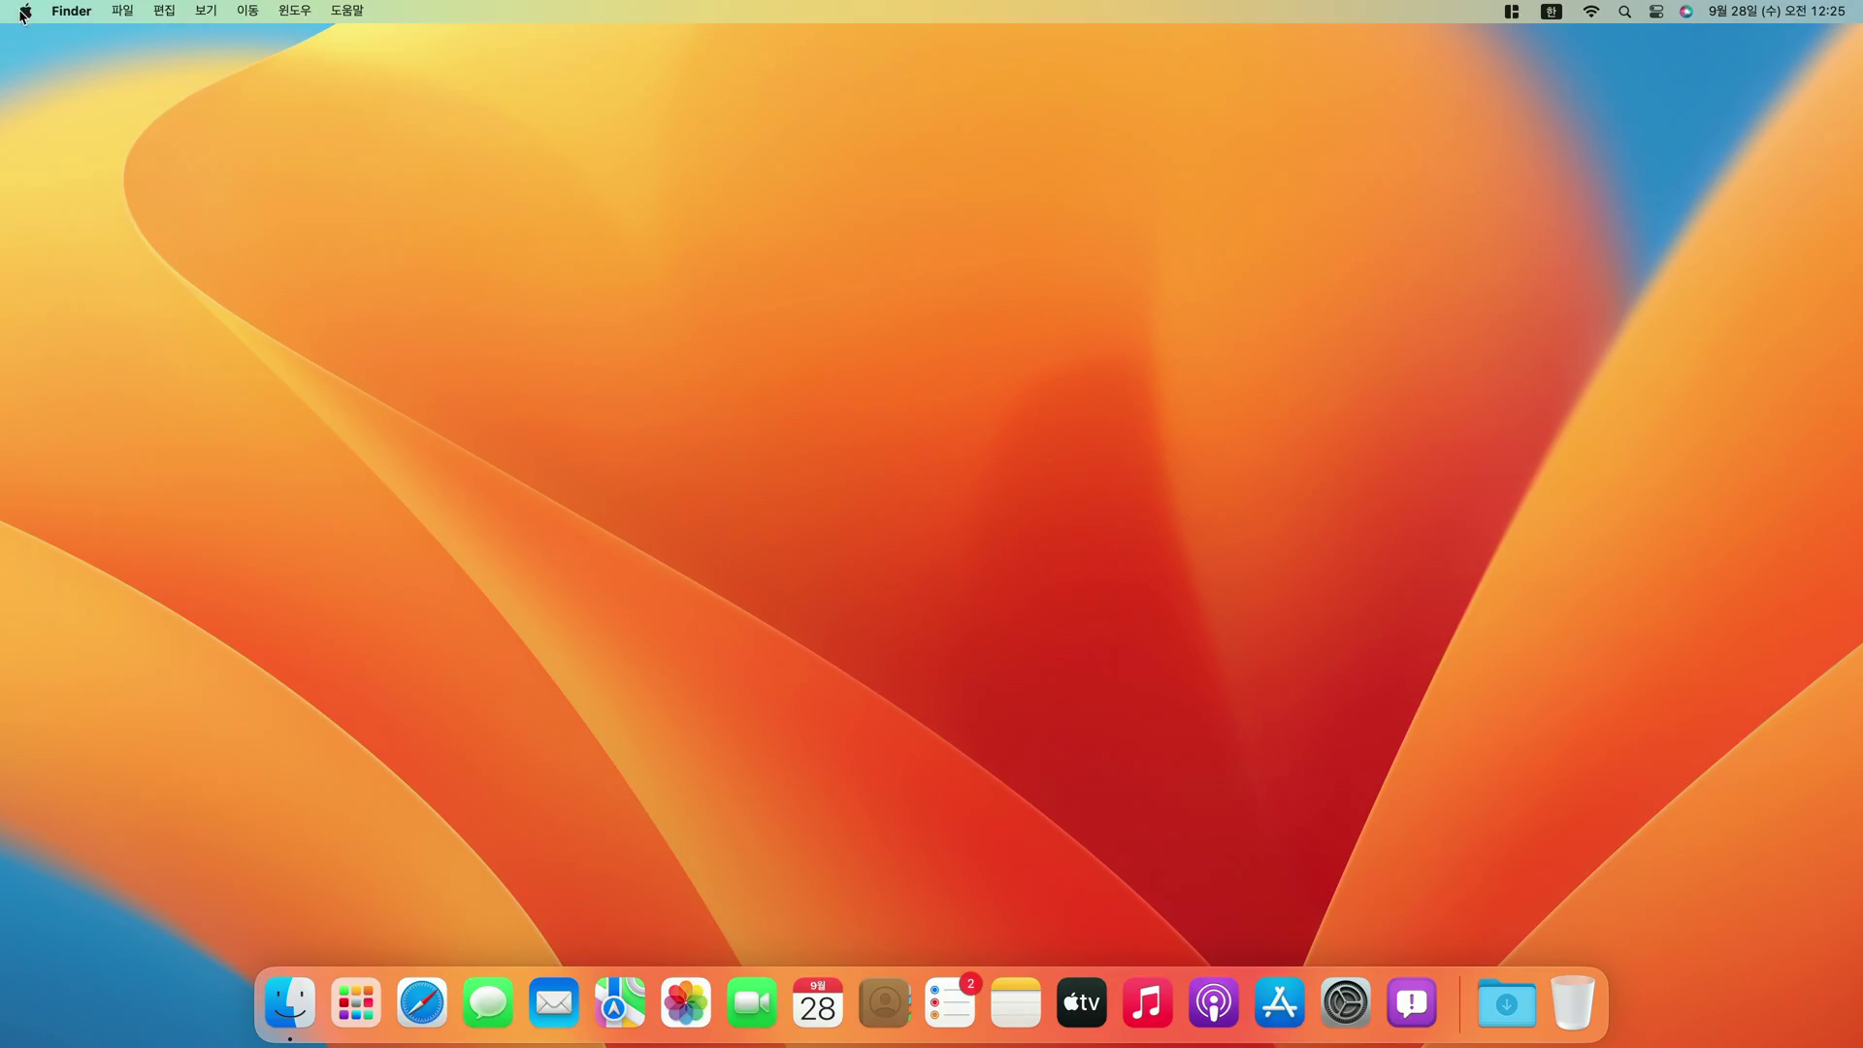
left_click(24, 12)
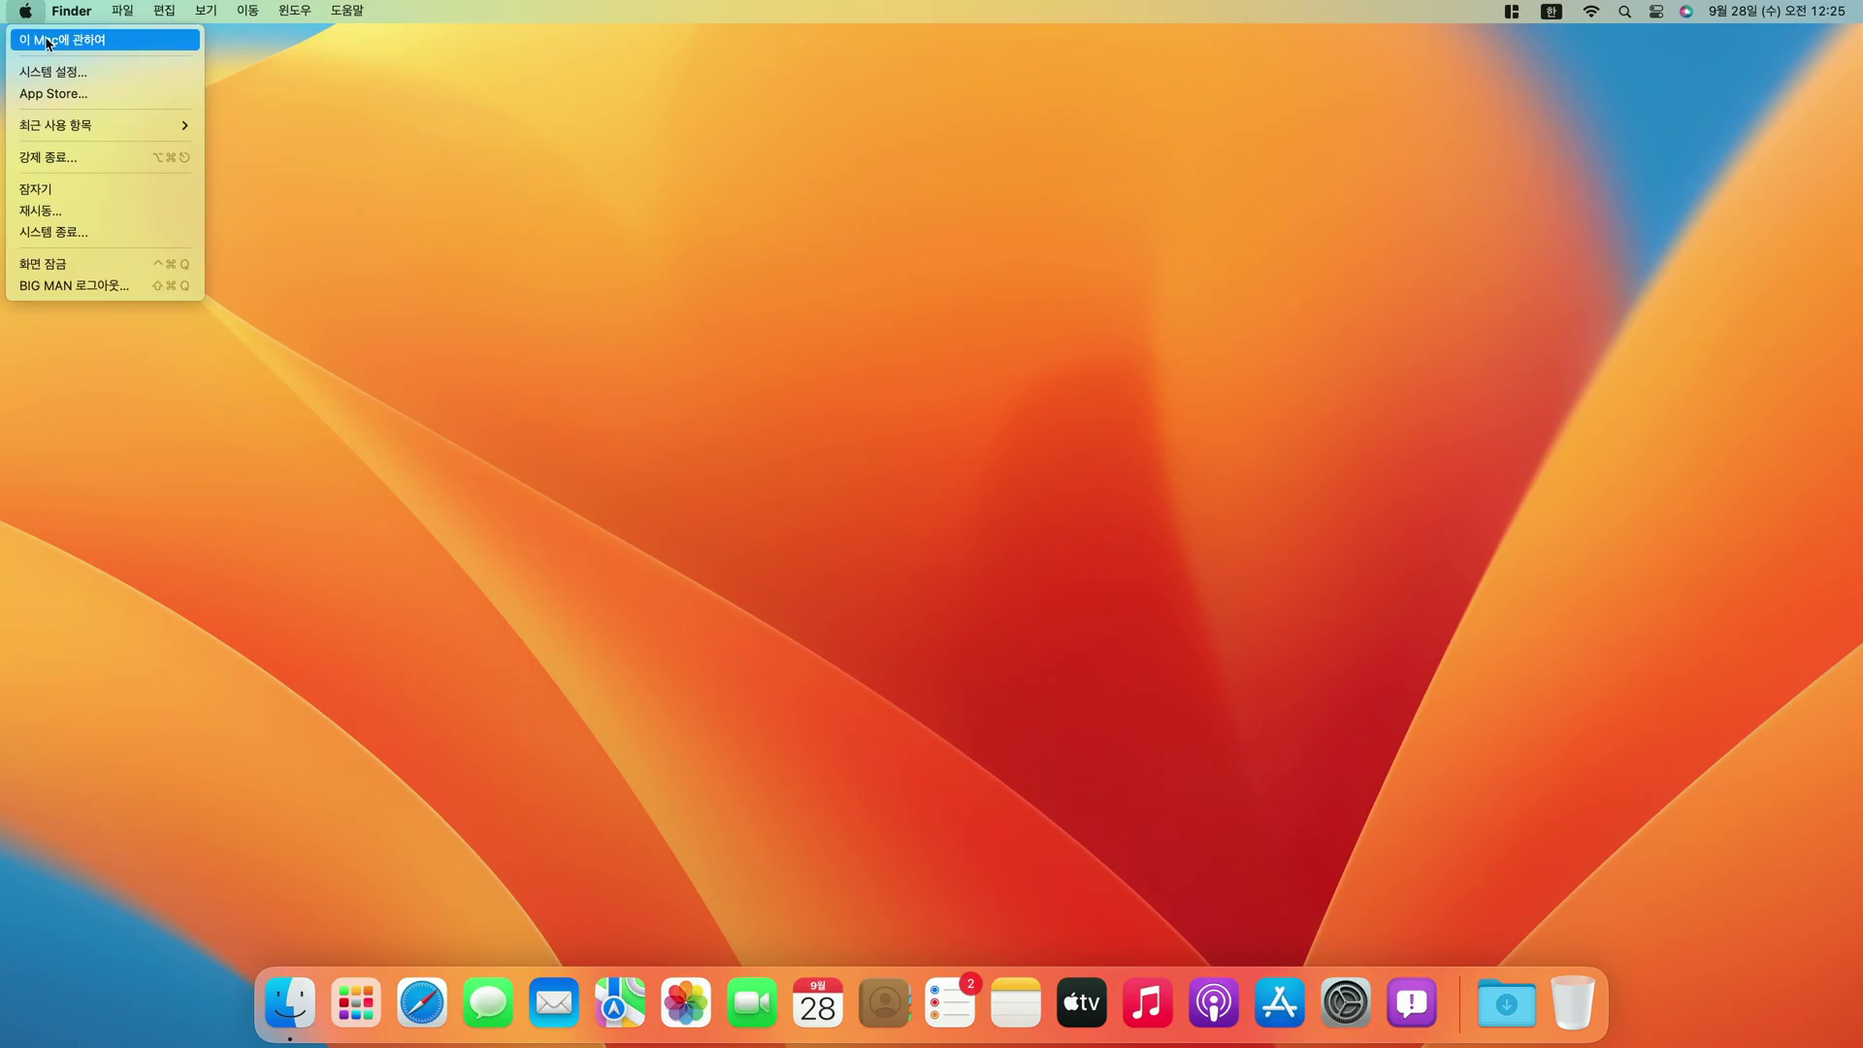
left_click(47, 41)
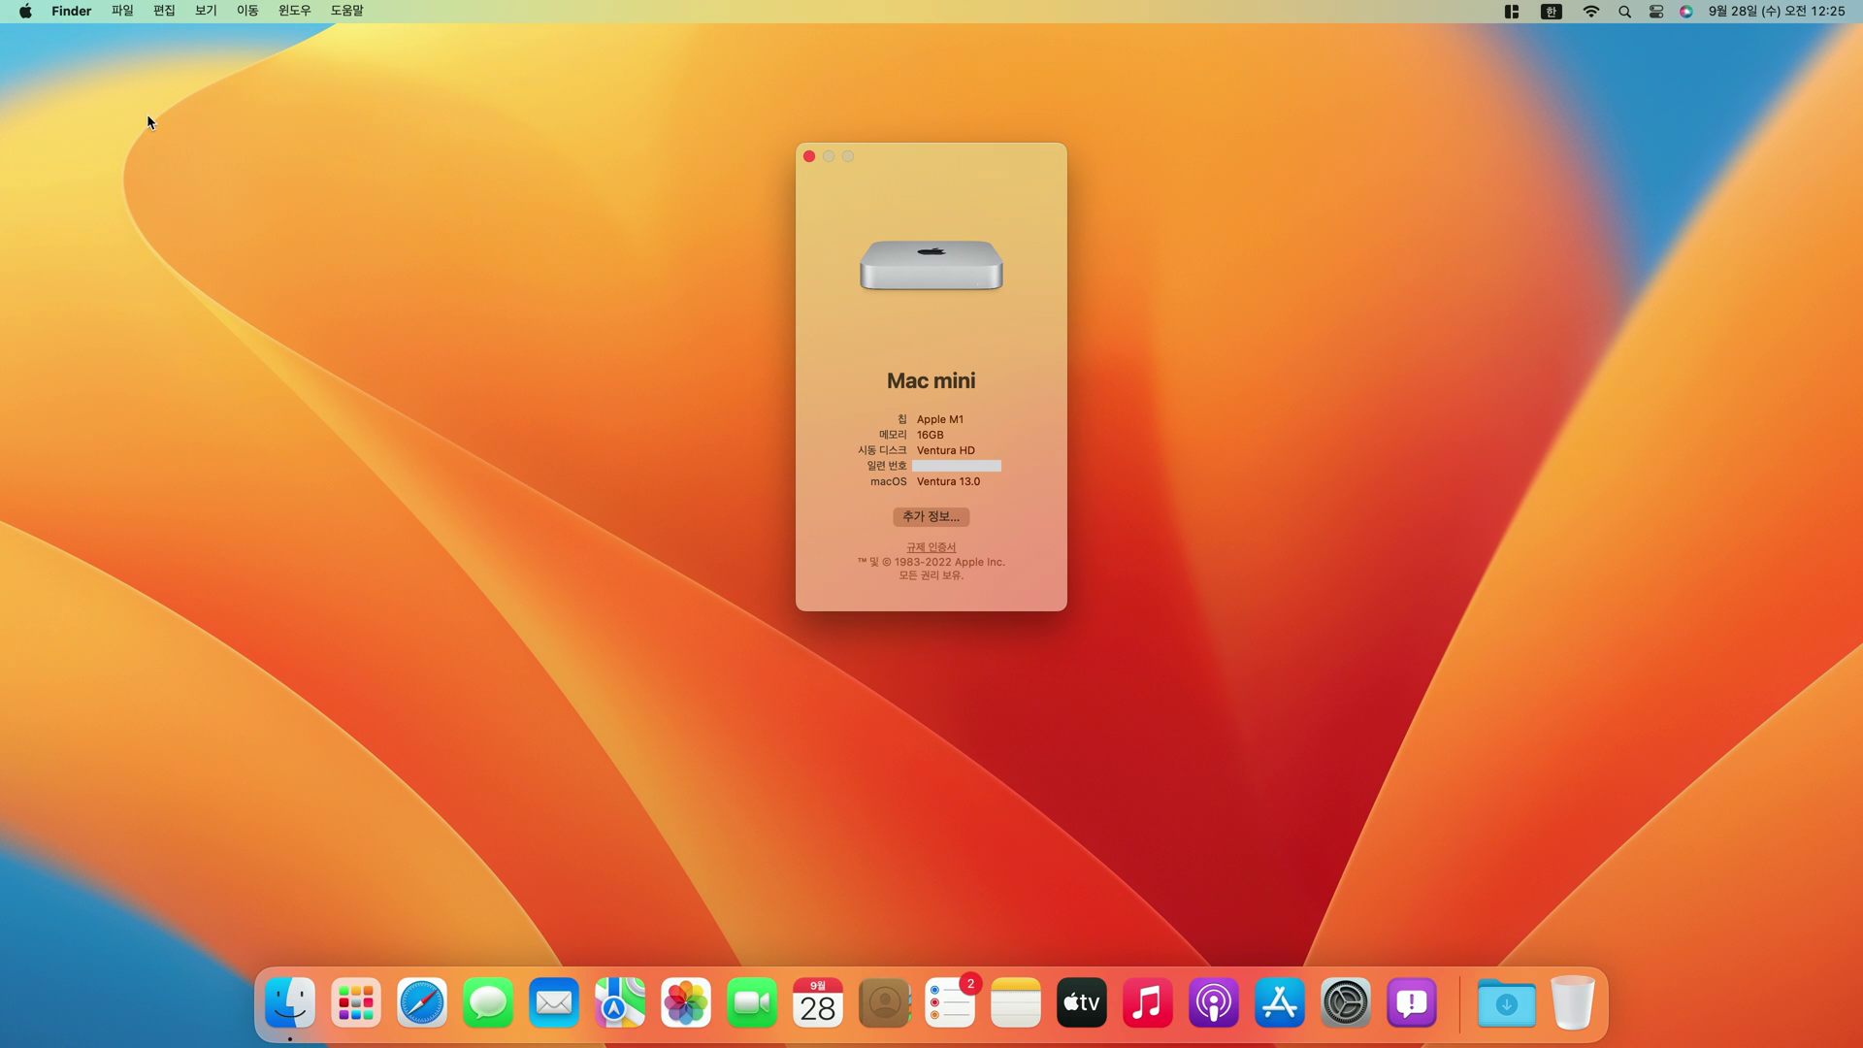